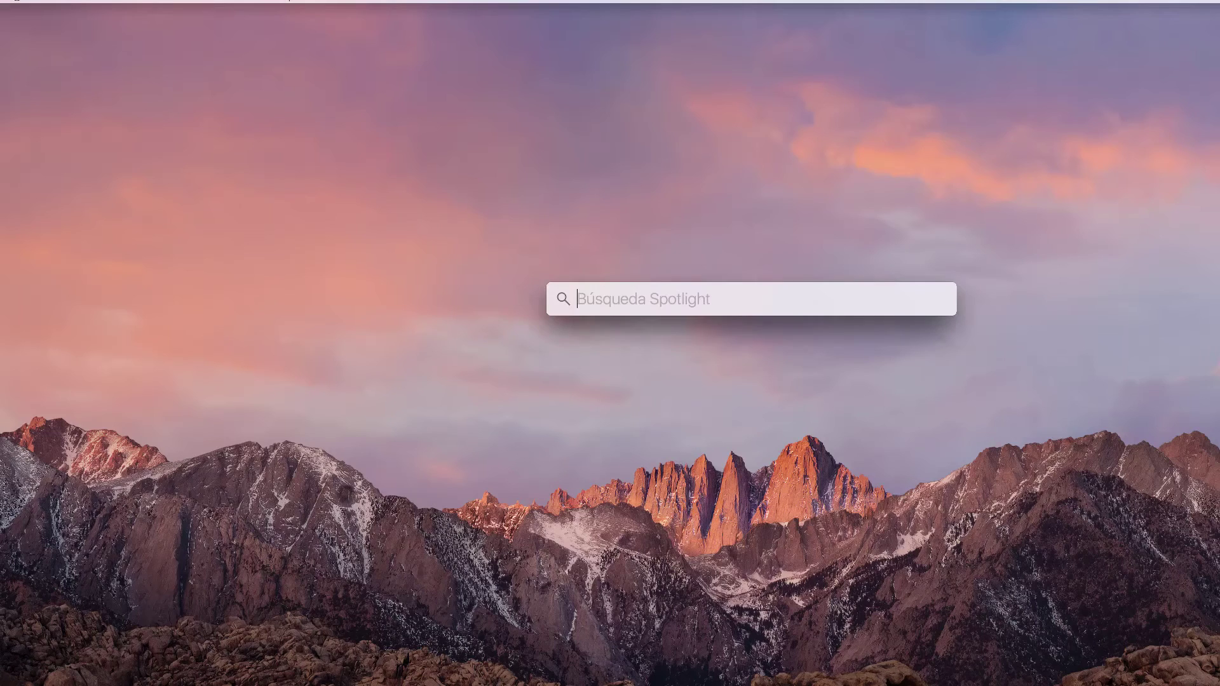
Launch Motion from a Spotlight search for "motion"
{"action": "type", "text": "mot"}
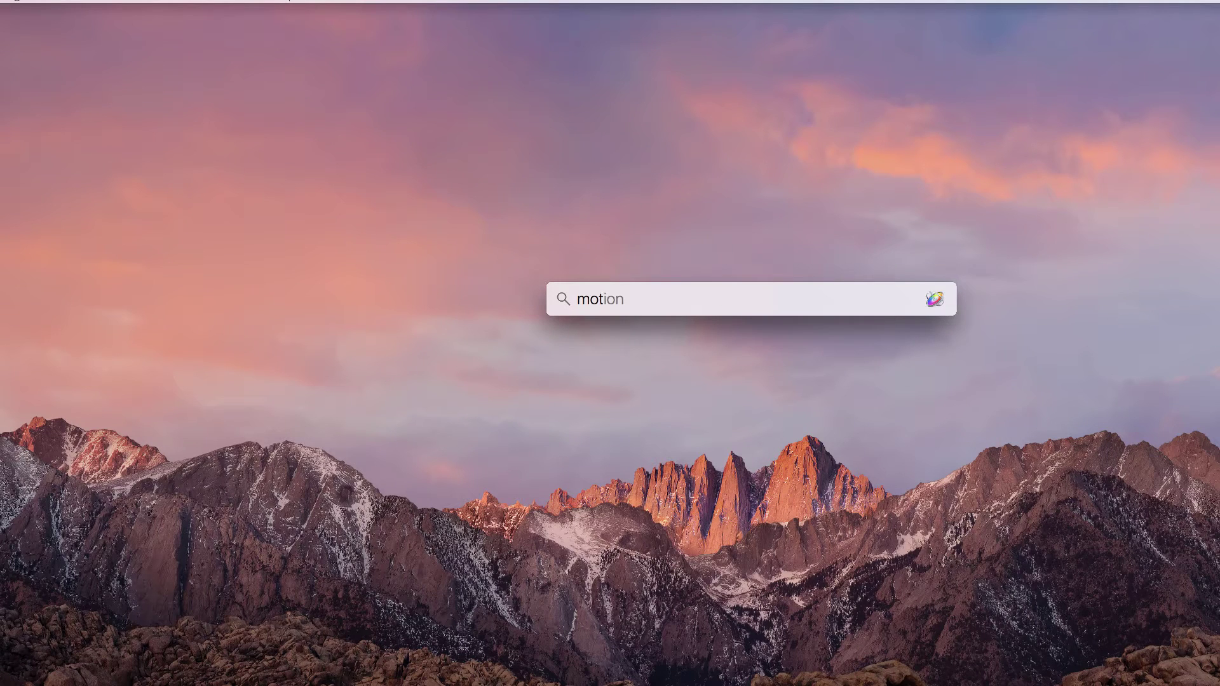
{"action": "key", "text": "Return"}
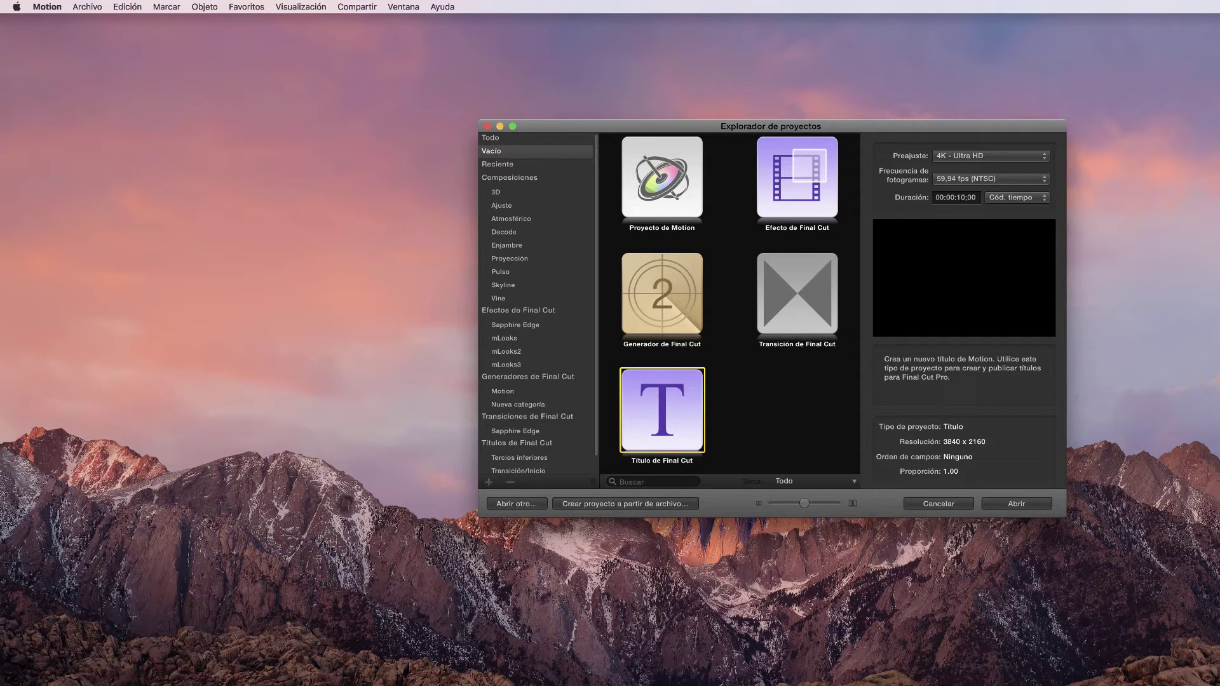
Create a 4K Ultra HD Final Cut title project lasting 5 seconds at 59.94 fps
{"action": "left_click", "coordinate": [962, 197]}
{"action": "key", "text": "BackSpace"}
{"action": "type", "text": "5"}
{"action": "left_click", "coordinate": [989, 179]}
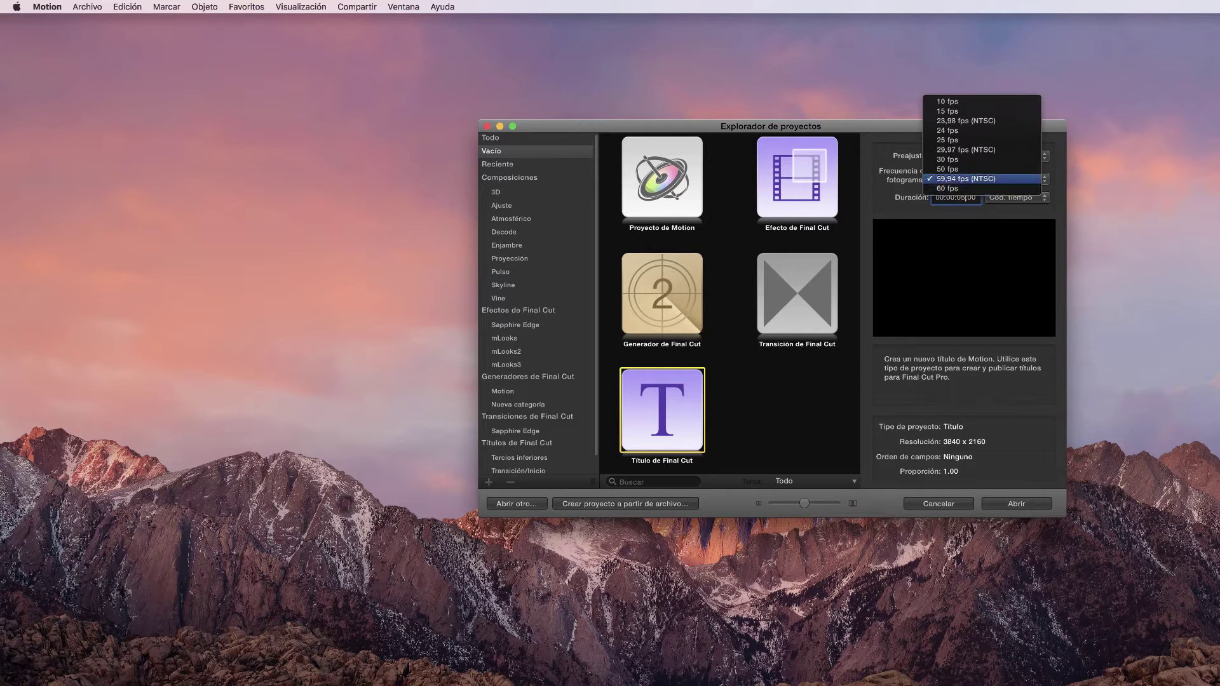
{"action": "left_click", "coordinate": [948, 188]}
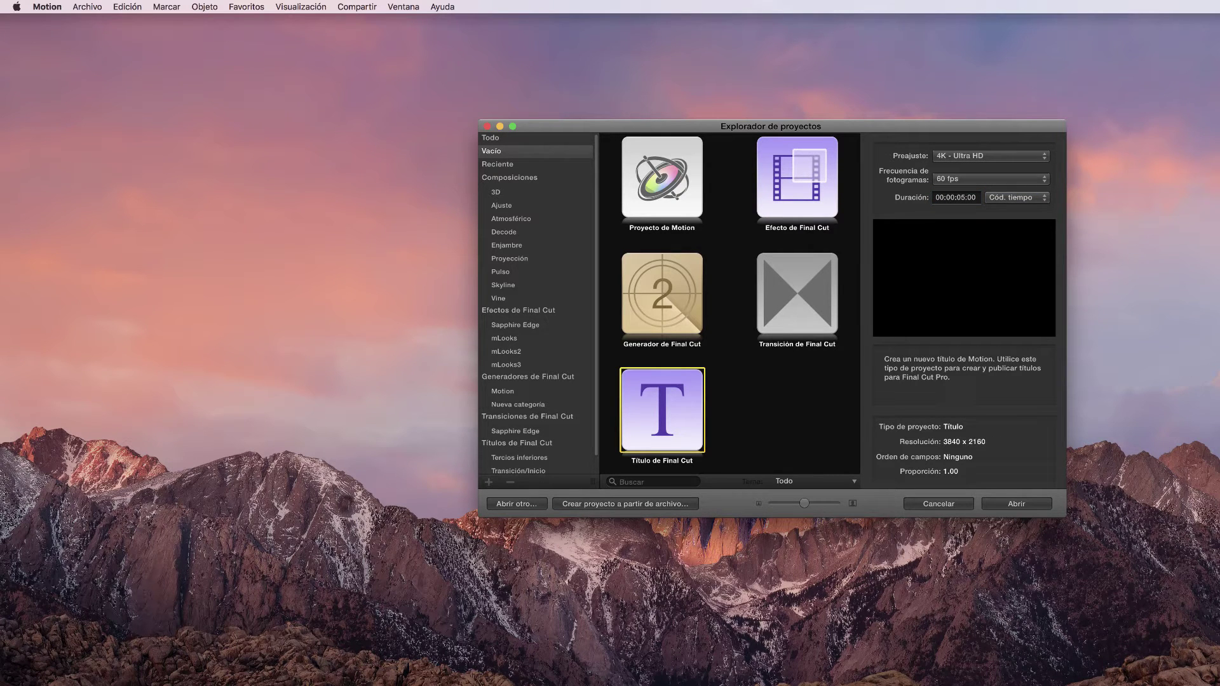
{"action": "left_click", "coordinate": [988, 156]}
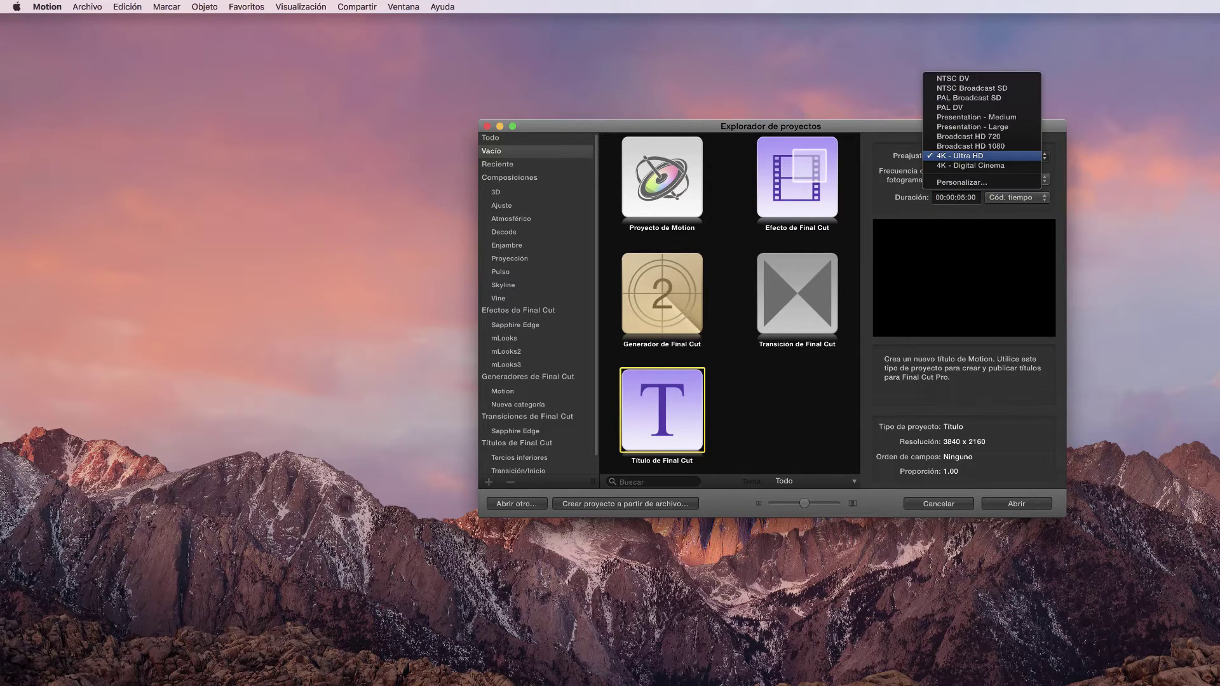
{"action": "key", "text": "Return"}
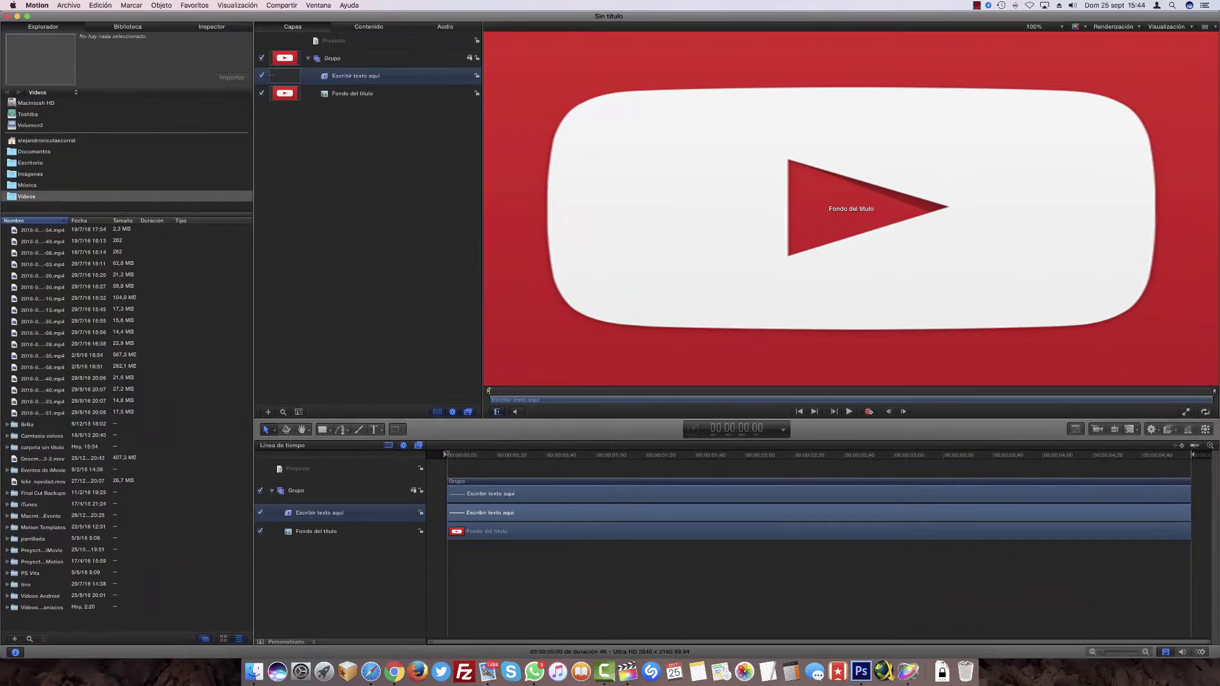
Delete the template's default layers, view the canvas at 50% and turn on safe-zone guides
{"action": "left_click_drag", "start_coordinate": [448, 467], "coordinate": [502, 558]}
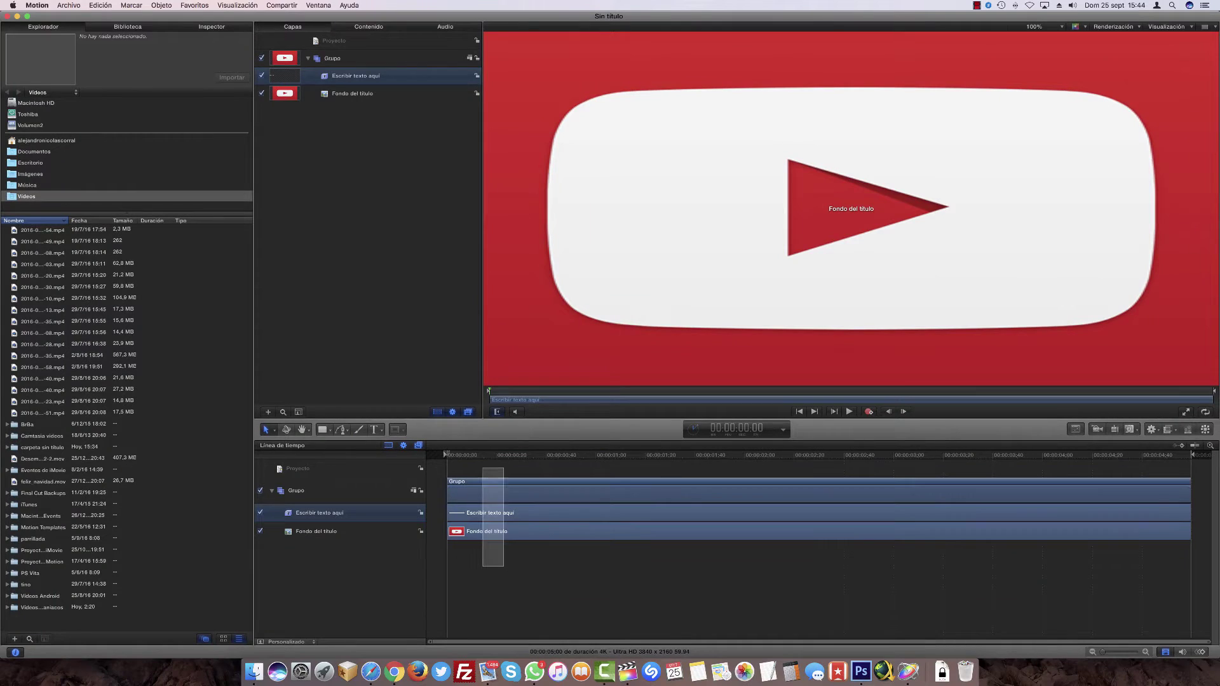
{"action": "key", "text": "Delete"}
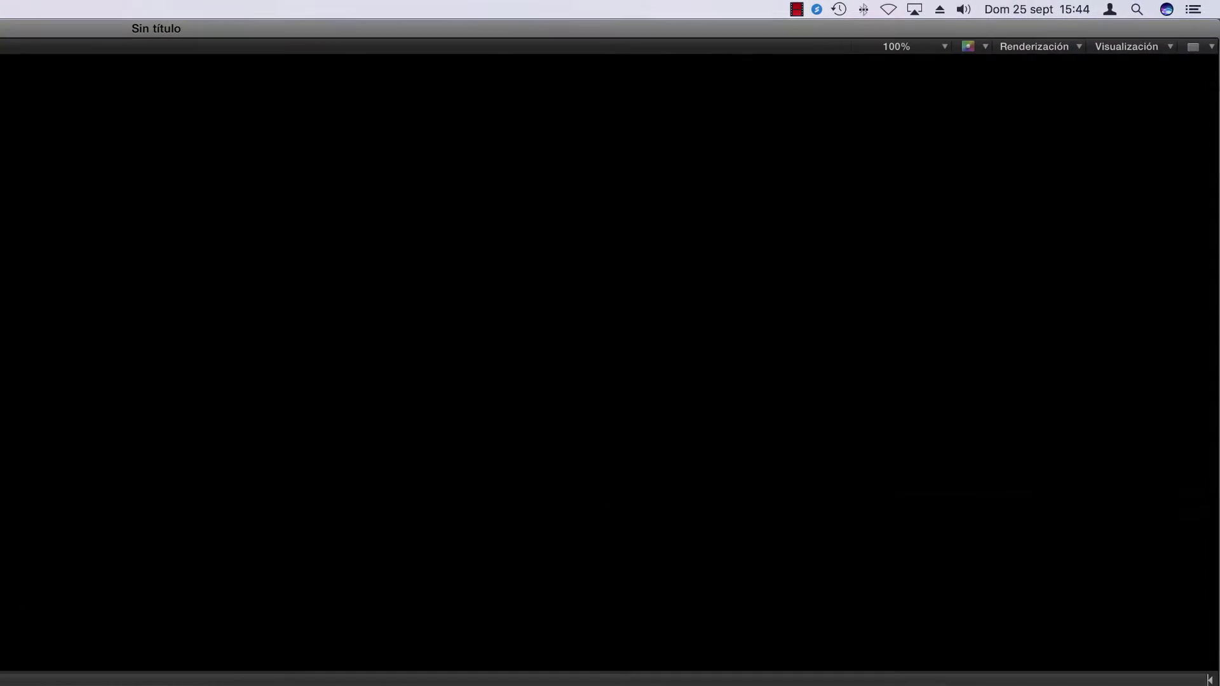
{"action": "left_click", "coordinate": [1033, 27]}
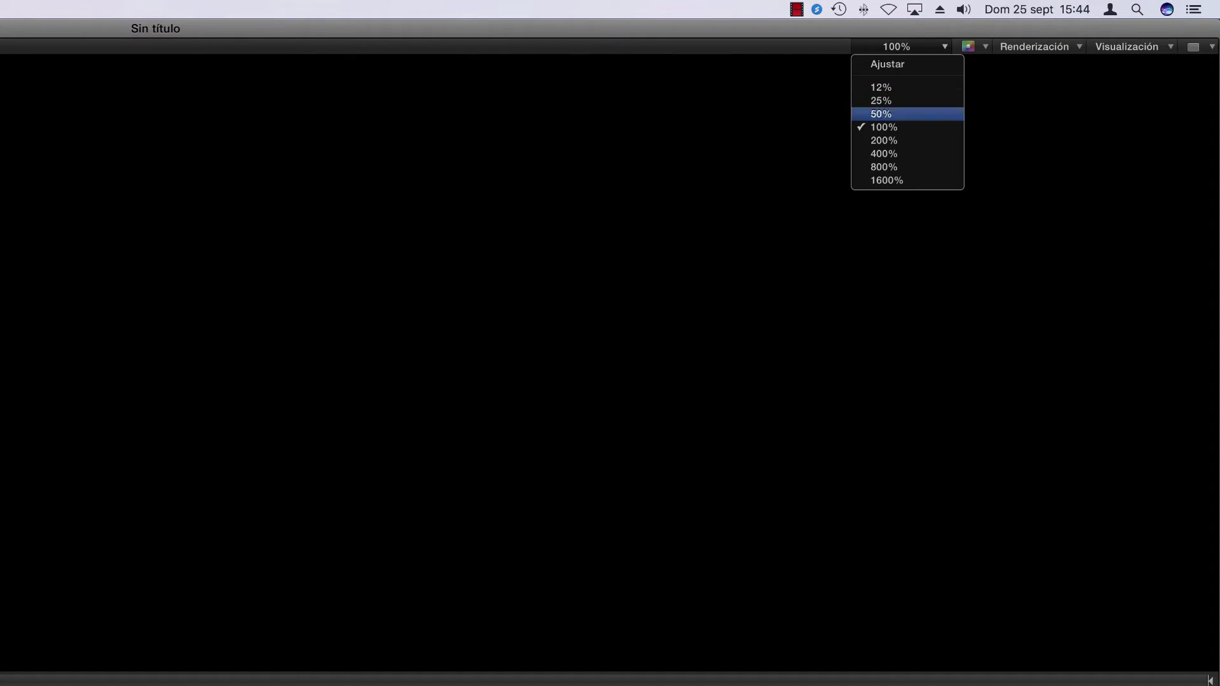
{"action": "key", "text": "Return"}
{"action": "left_click", "coordinate": [1040, 46]}
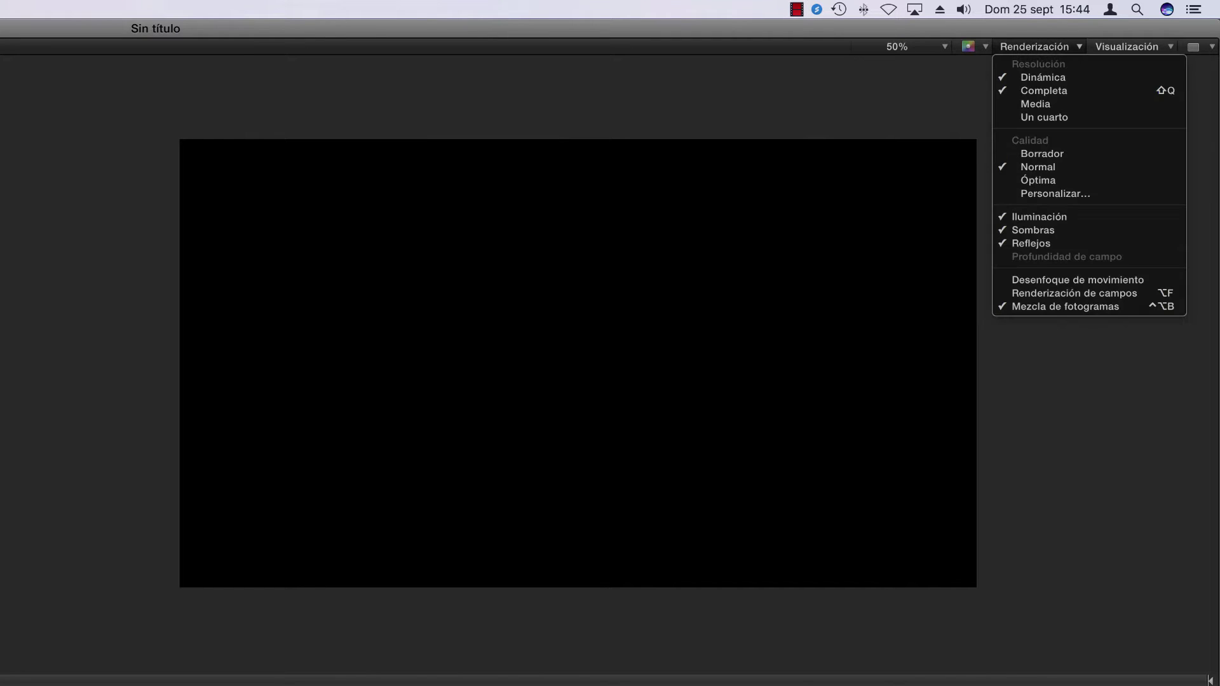
{"action": "key", "text": "Escape"}
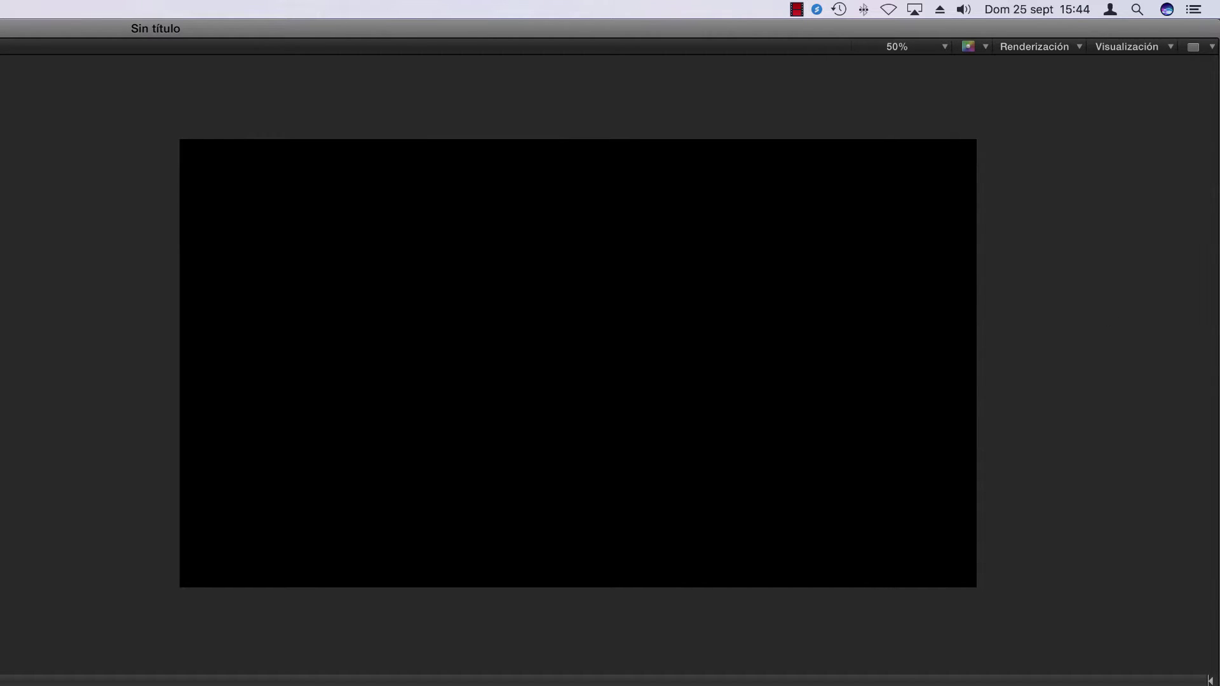
{"action": "left_click", "coordinate": [1126, 46]}
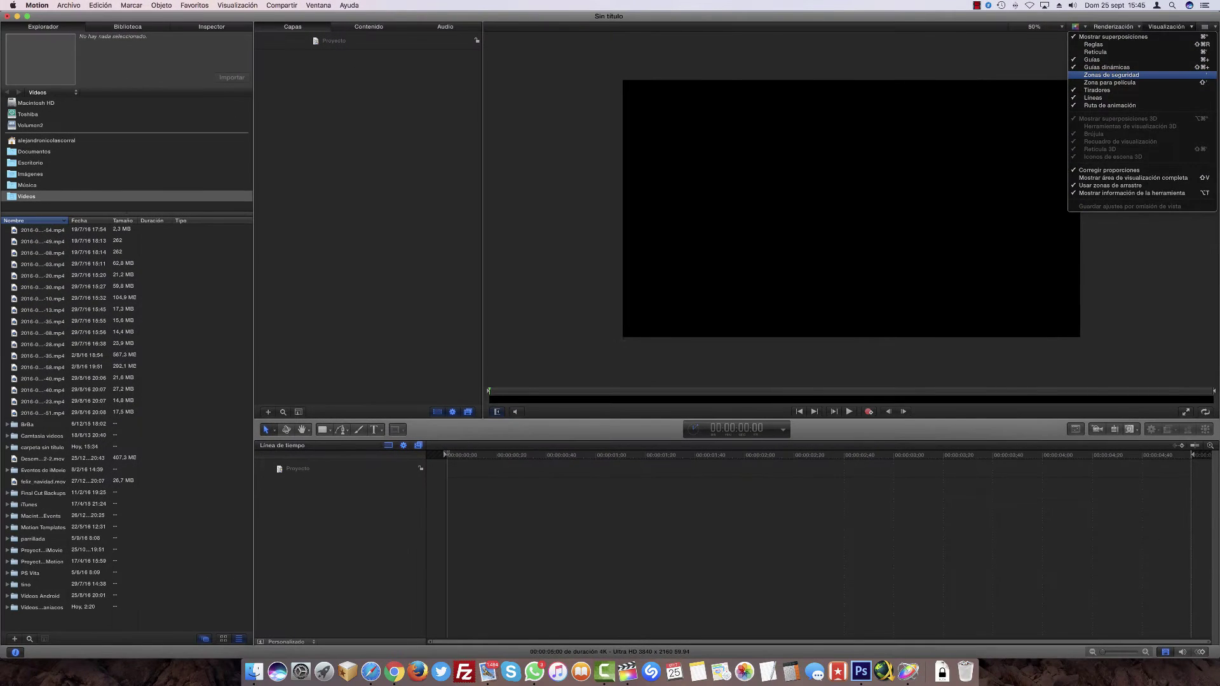
{"action": "left_click", "coordinate": [1138, 74]}
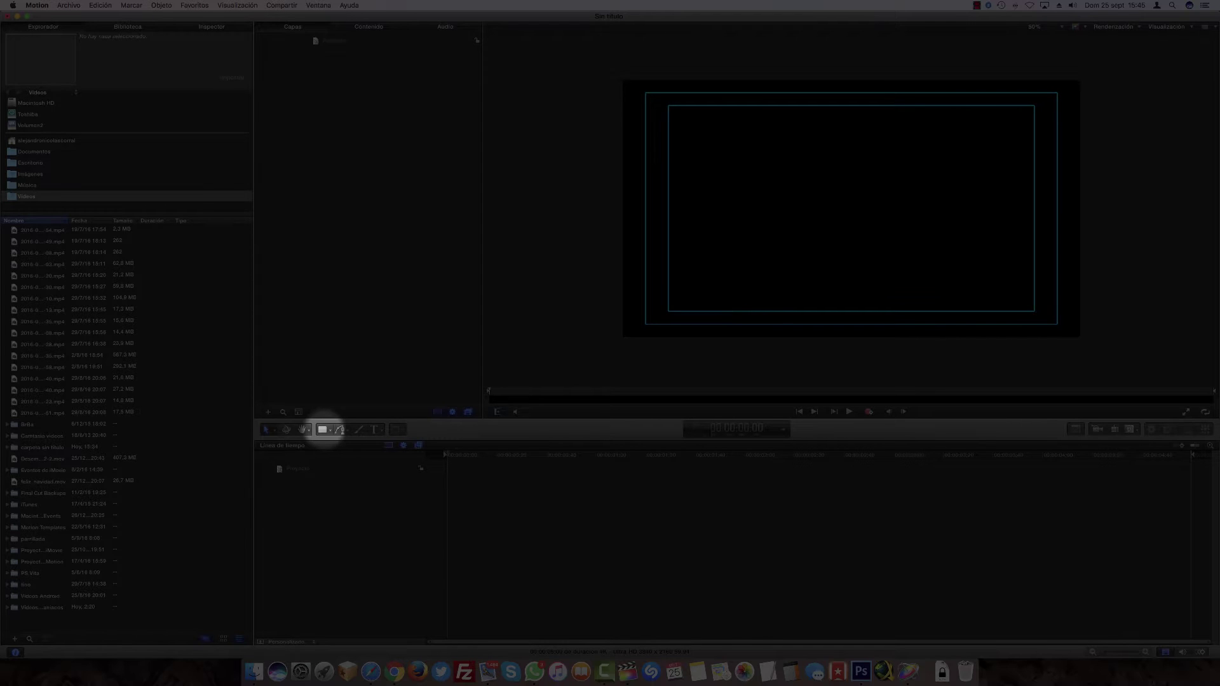
Draw a small and a larger rectangle, stacking Rectángulo 1 beneath Rectángulo
{"action": "left_click", "coordinate": [322, 429]}
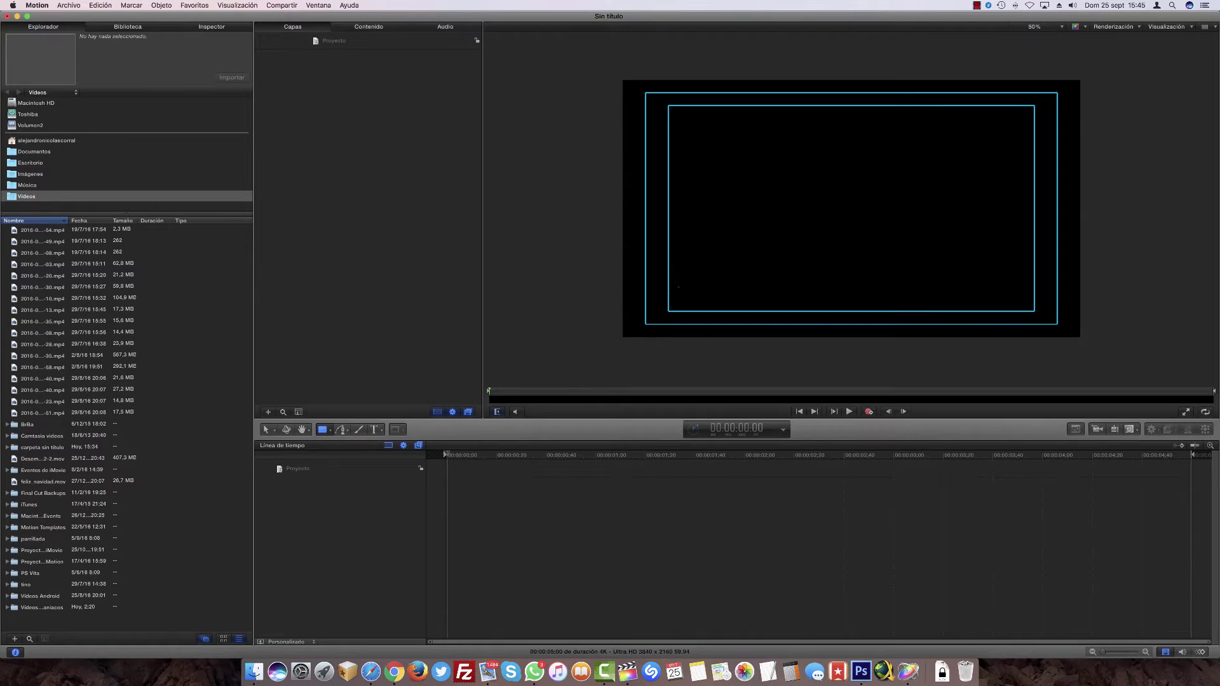
{"action": "left_click_drag", "start_coordinate": [669, 272], "coordinate": [760, 317]}
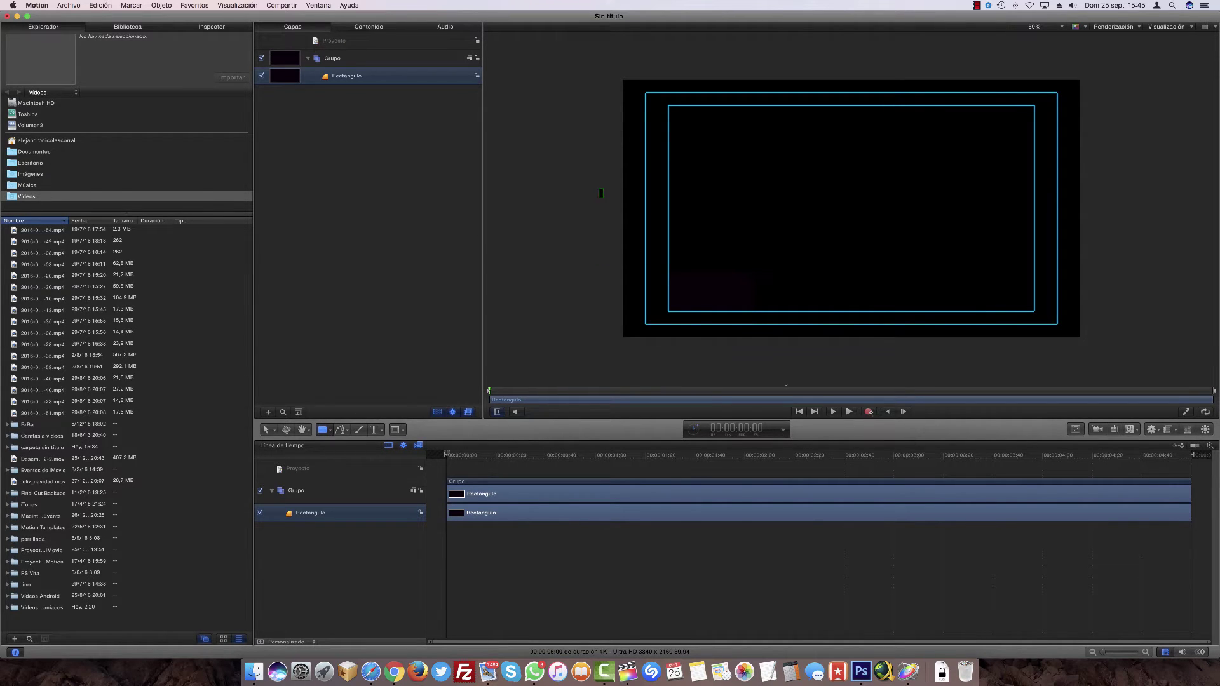
{"action": "left_click_drag", "start_coordinate": [600, 192], "coordinate": [978, 366]}
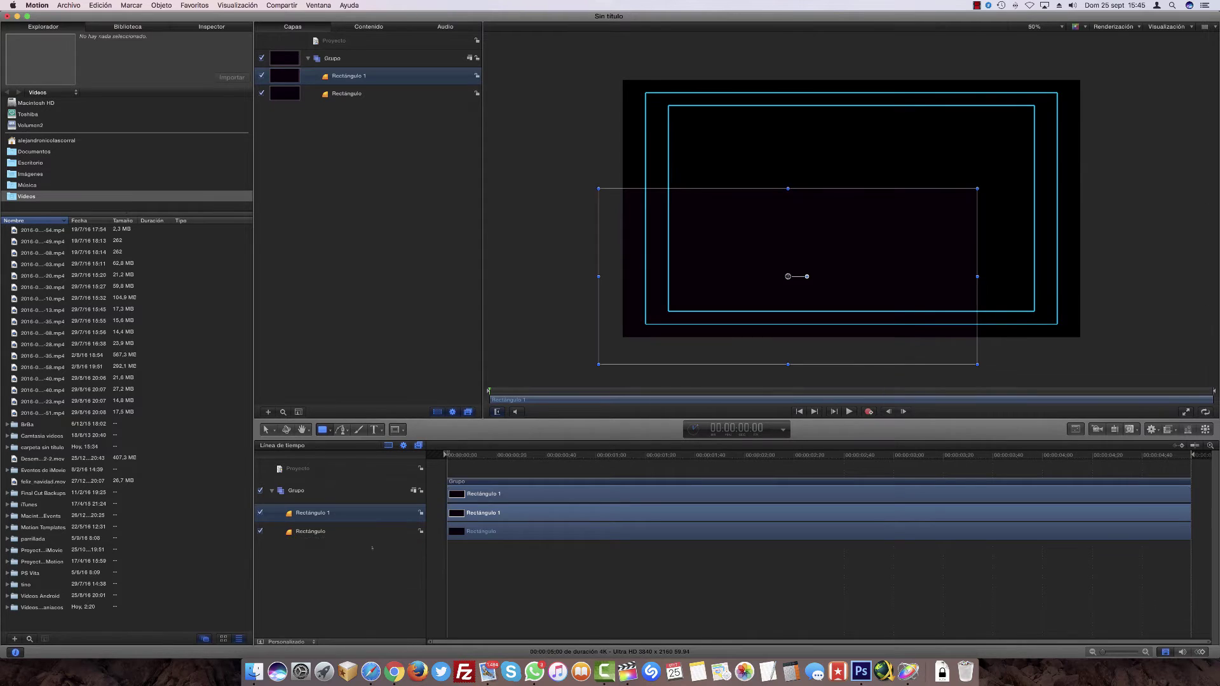
{"action": "left_click_drag", "start_coordinate": [311, 513], "coordinate": [311, 540]}
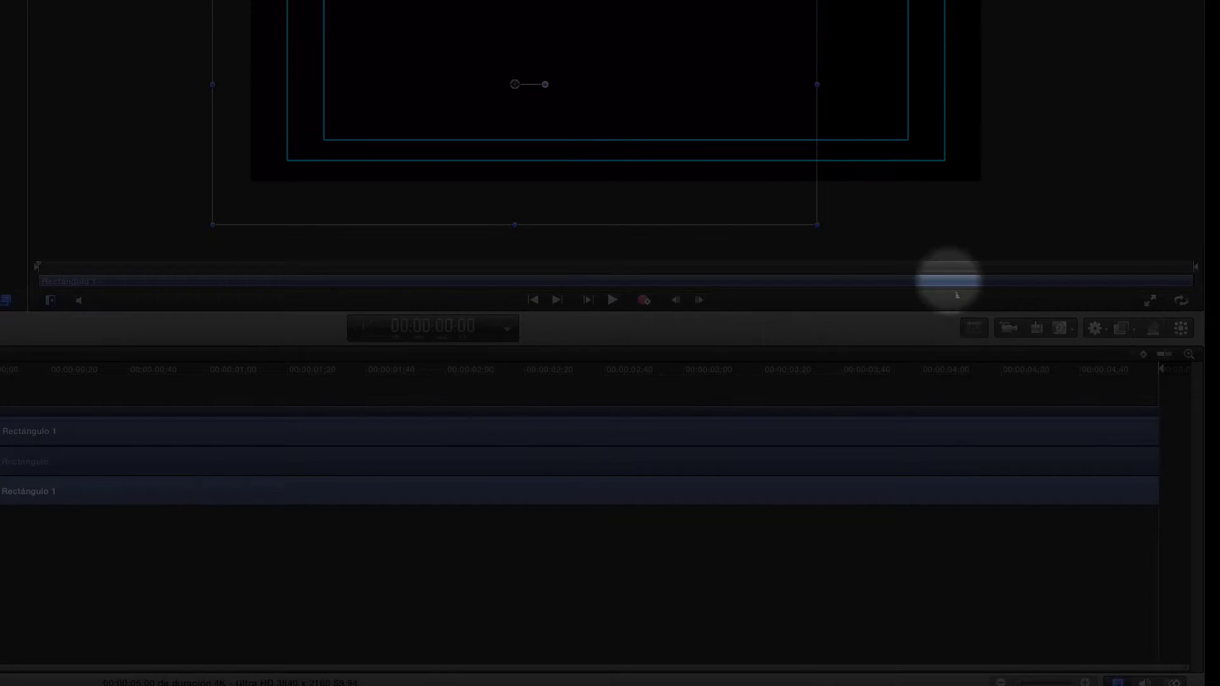
Give the large Rectángulo 1 a light green 69FF66 fill
{"action": "left_click", "coordinate": [1018, 372]}
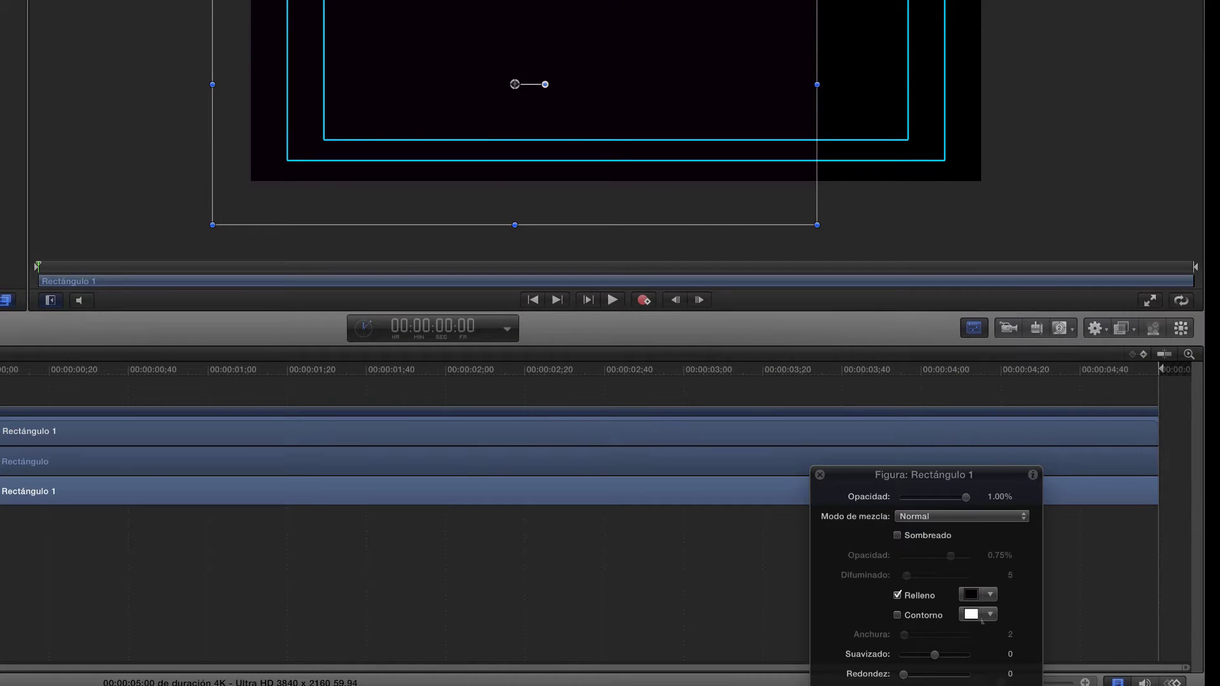
{"action": "left_click", "coordinate": [970, 594]}
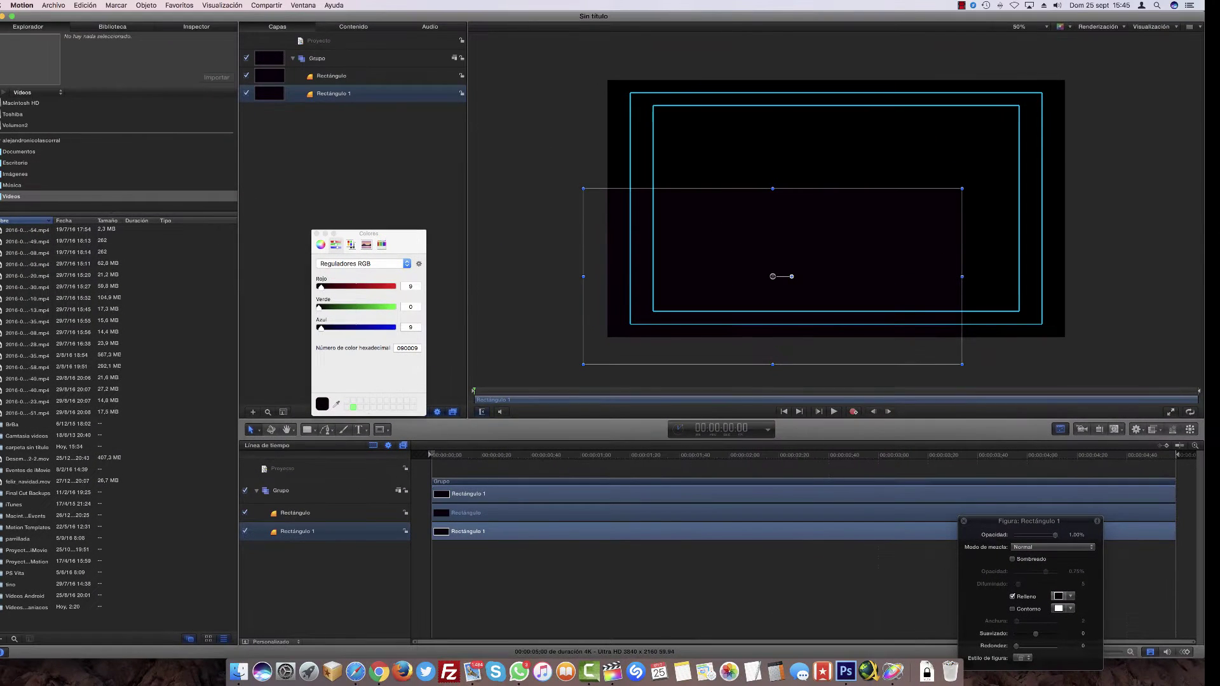
{"action": "left_click", "coordinate": [354, 407]}
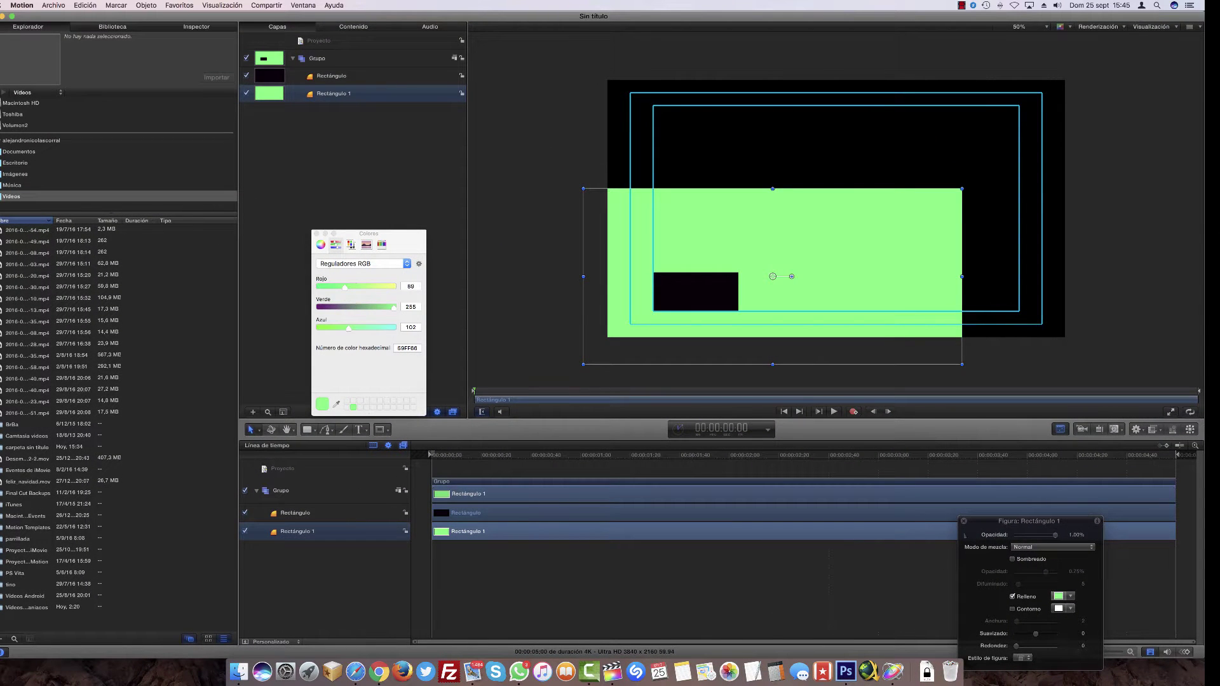
{"action": "key", "text": "F7"}
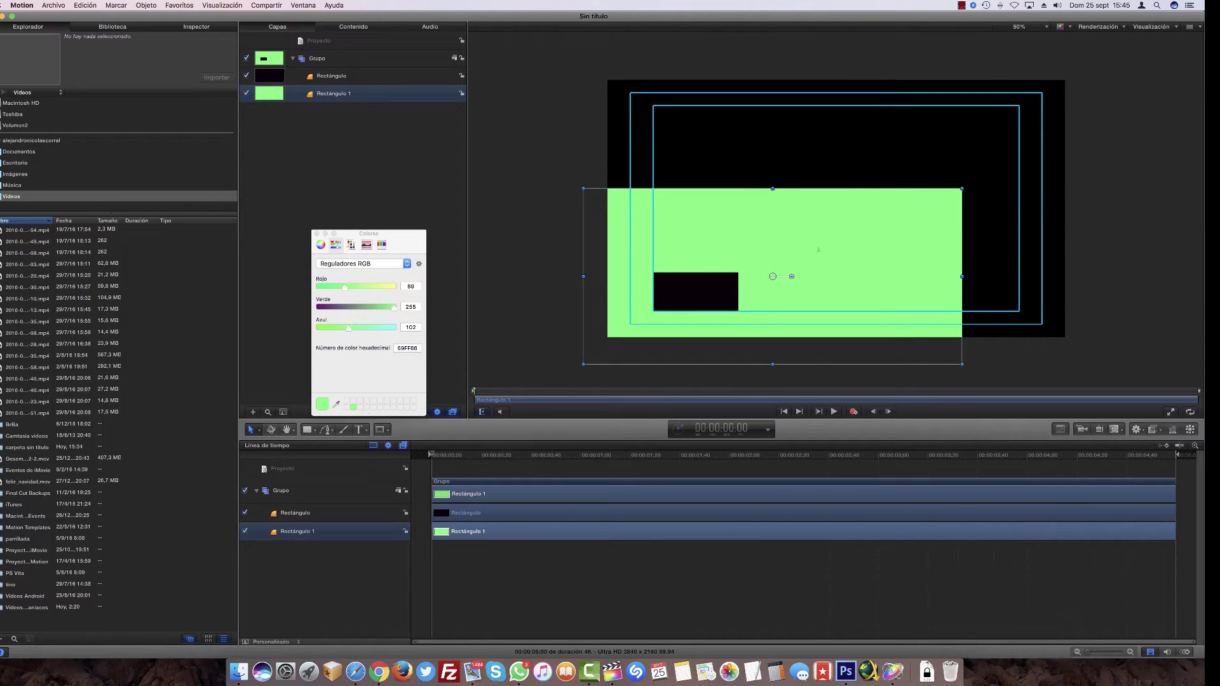
{"action": "left_click", "coordinate": [317, 234]}
{"action": "left_click", "coordinate": [695, 292]}
Type "Apple Maniacos" on two lines inside the small dark rectangle and enlarge it
{"action": "key", "text": "t"}
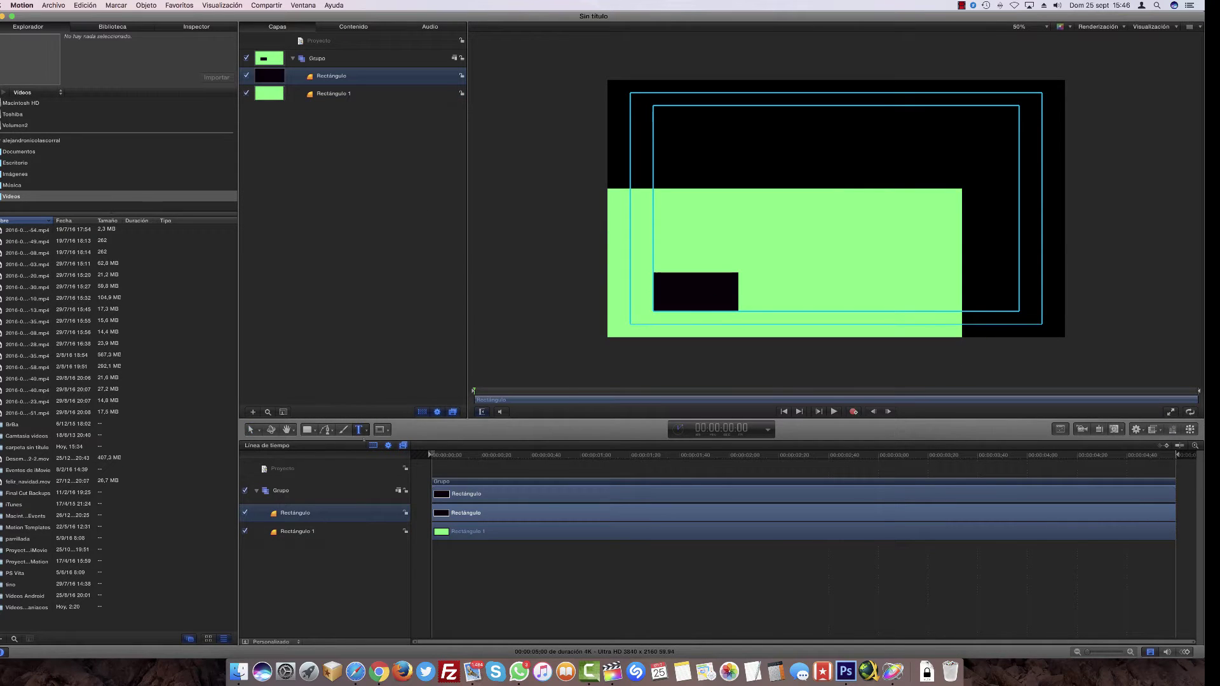
{"action": "left_click", "coordinate": [691, 293]}
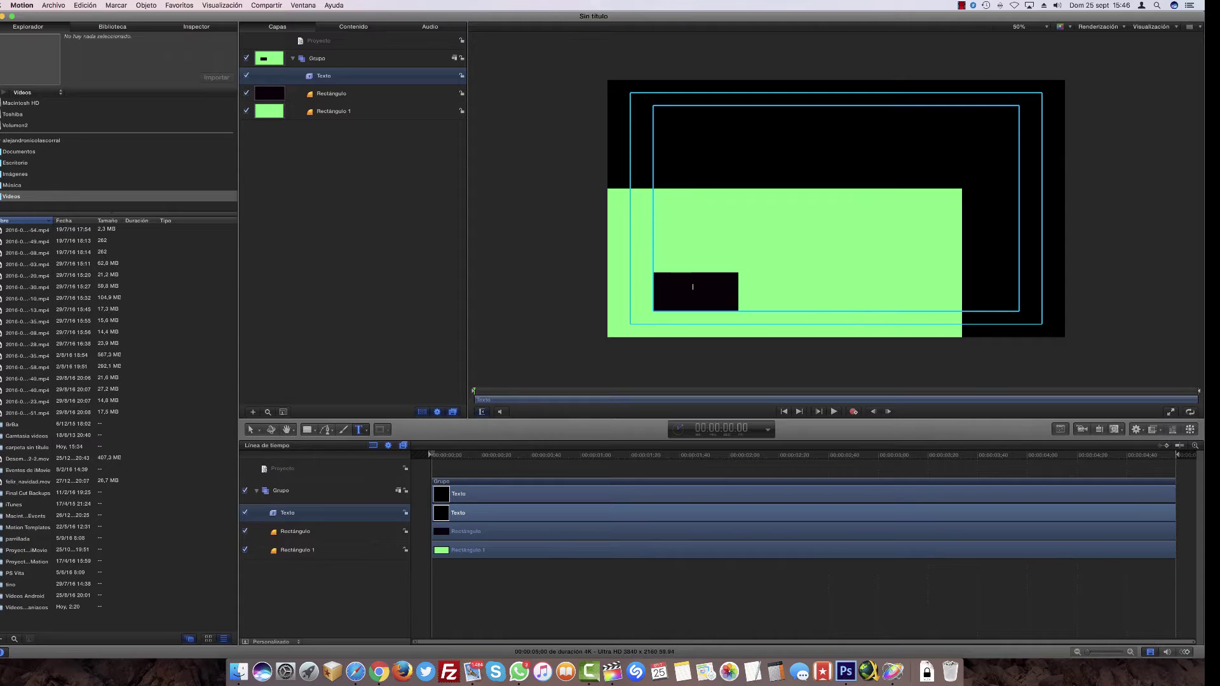
{"action": "key", "text": "F7"}
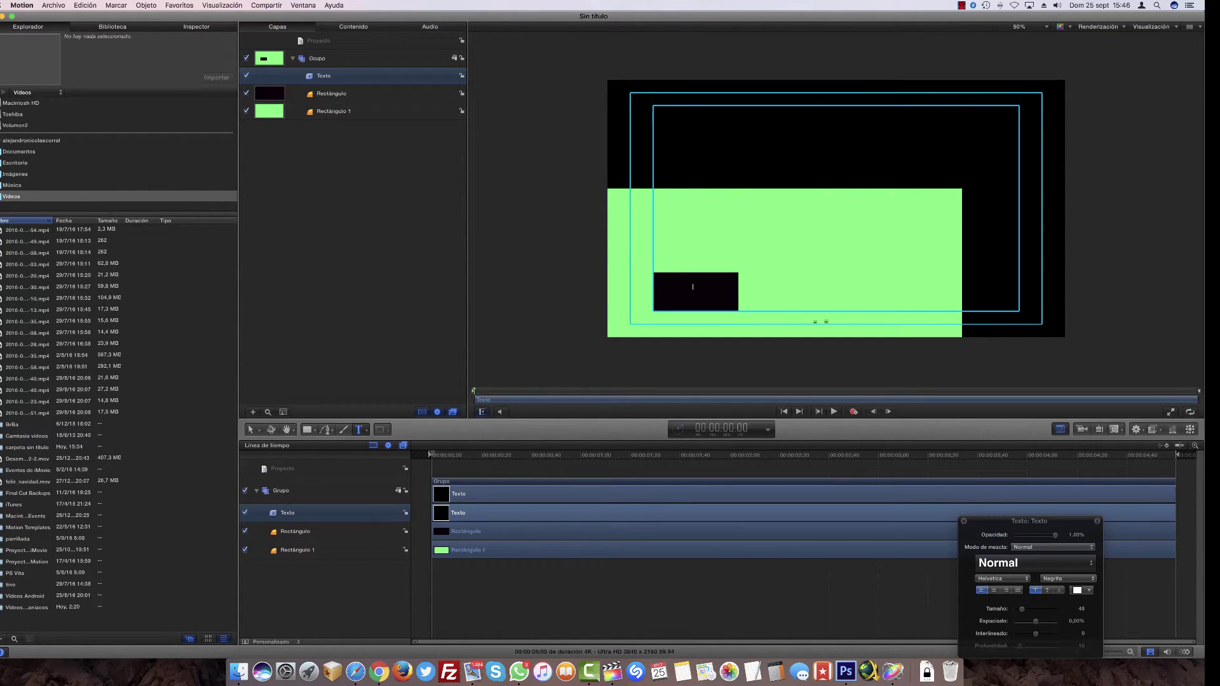
{"action": "type", "text": "Apple"}
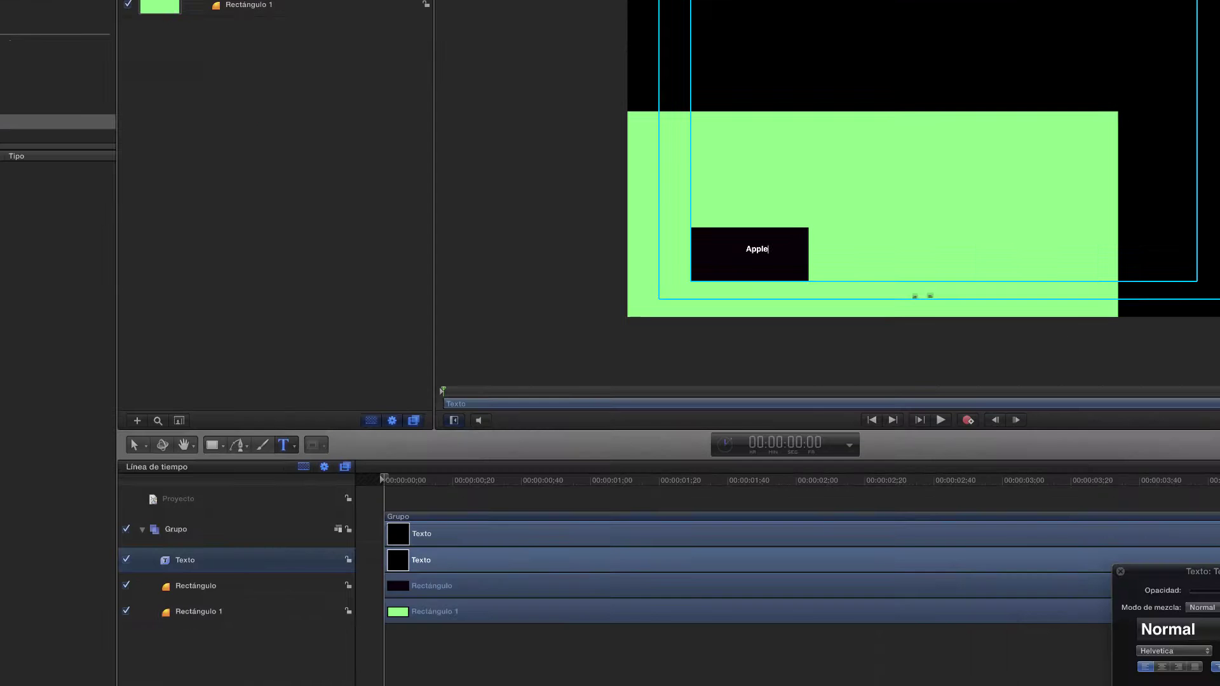
{"action": "key", "text": "Return"}
{"action": "type", "text": "Maniacos"}
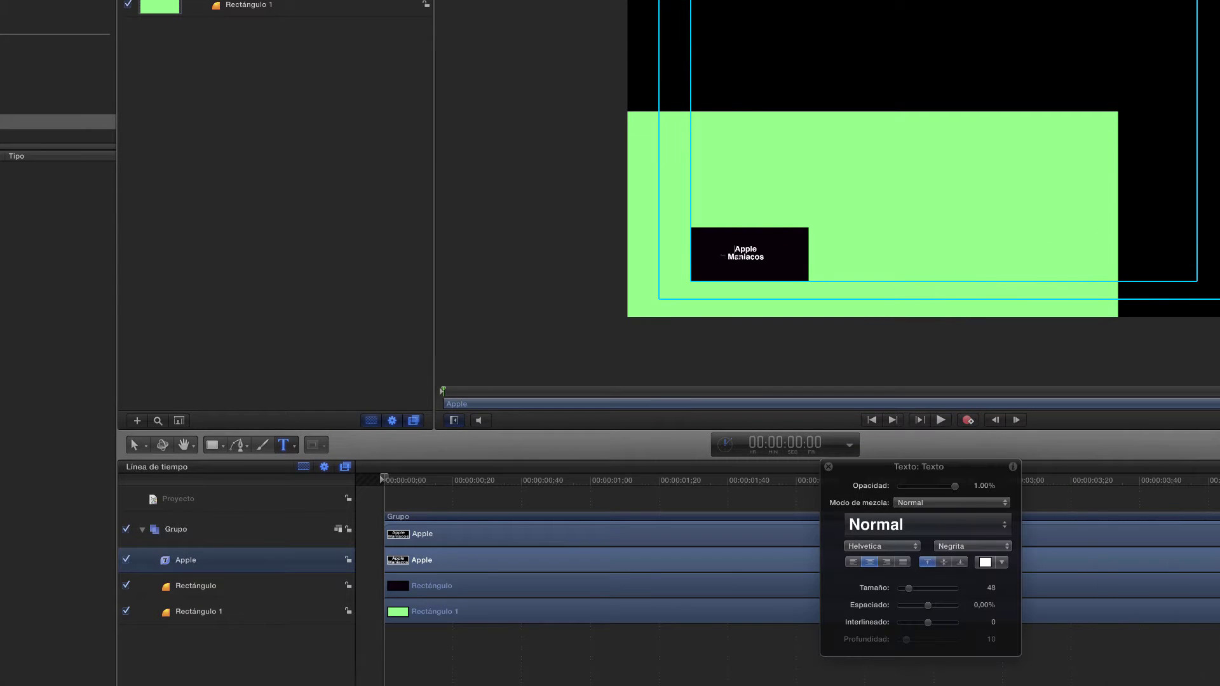
{"action": "key", "text": "super+a"}
{"action": "left_click_drag", "start_coordinate": [909, 589], "coordinate": [913, 598]}
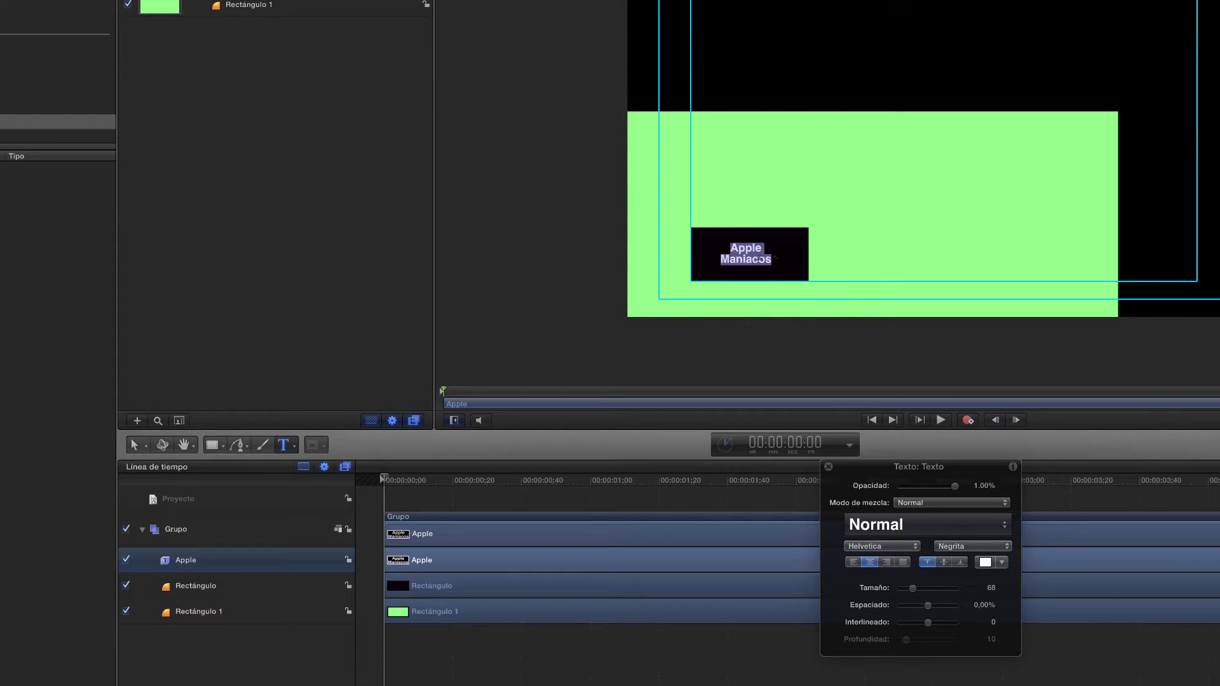
Move the Apple Maniacos text rightward inside the black box
{"action": "key", "text": "Escape"}
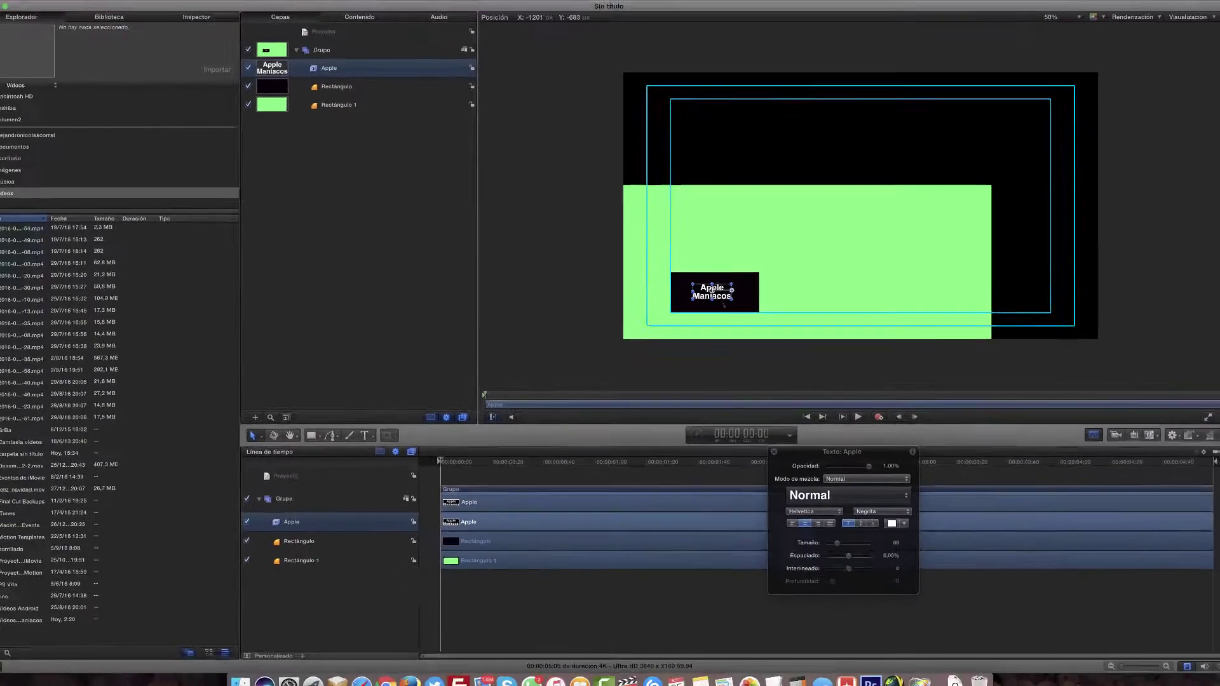
{"action": "left_click_drag", "start_coordinate": [710, 290], "coordinate": [729, 290]}
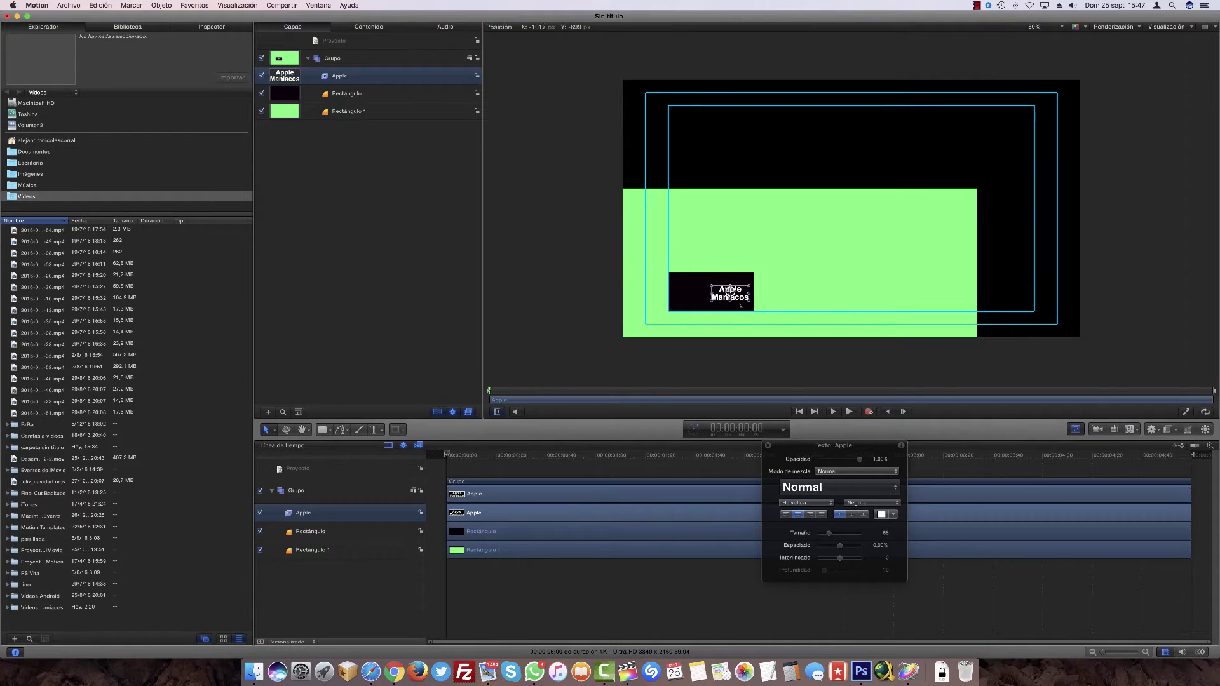
{"action": "key", "text": "F7"}
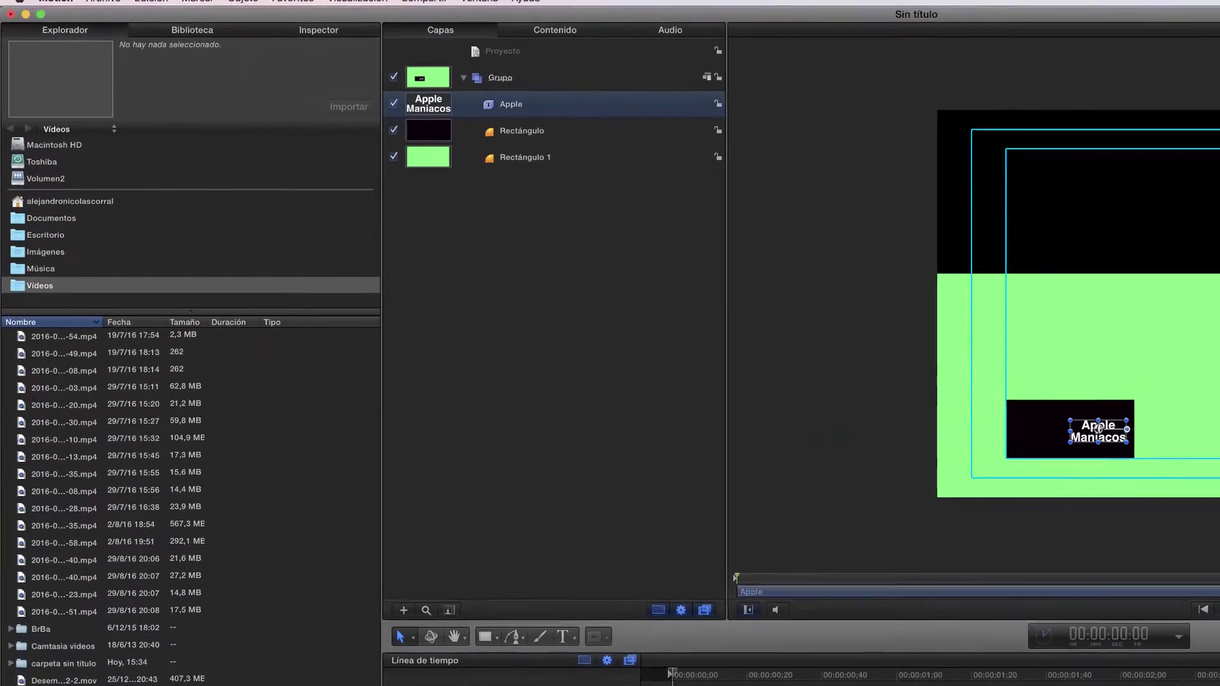
Browse to Documentos > FOROS > applemaniacos and drag logo_700x700.png toward the canvas
{"action": "left_click", "coordinate": [71, 201]}
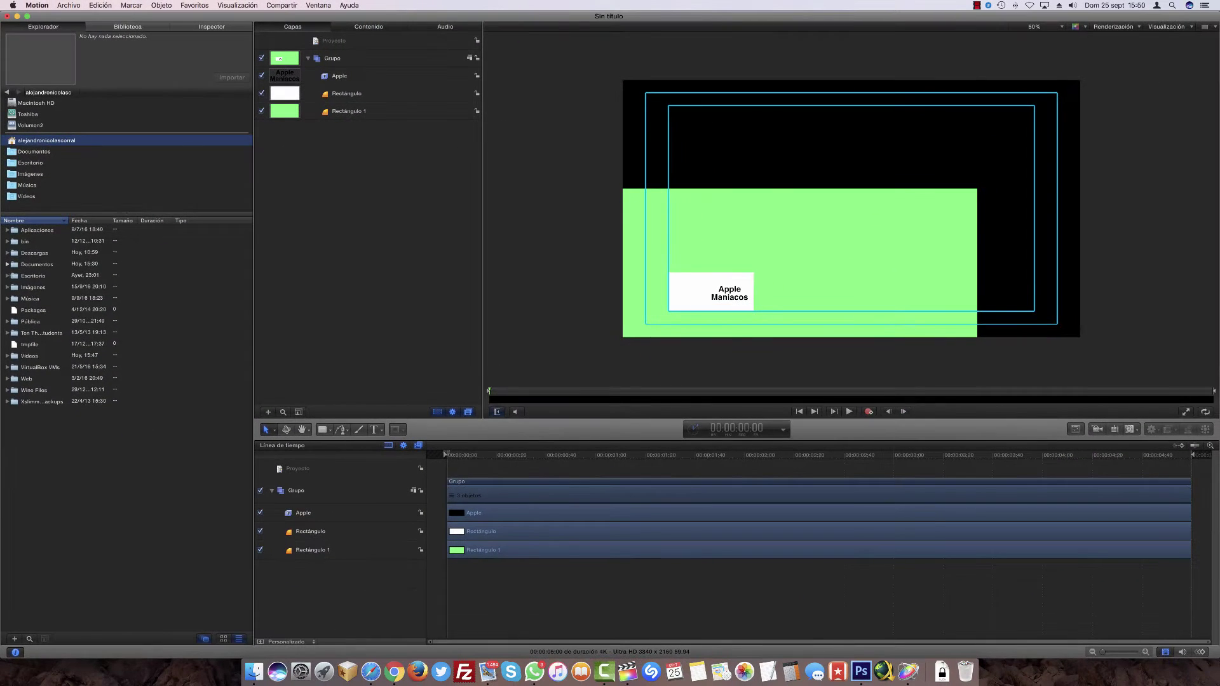
{"action": "left_click", "coordinate": [7, 264]}
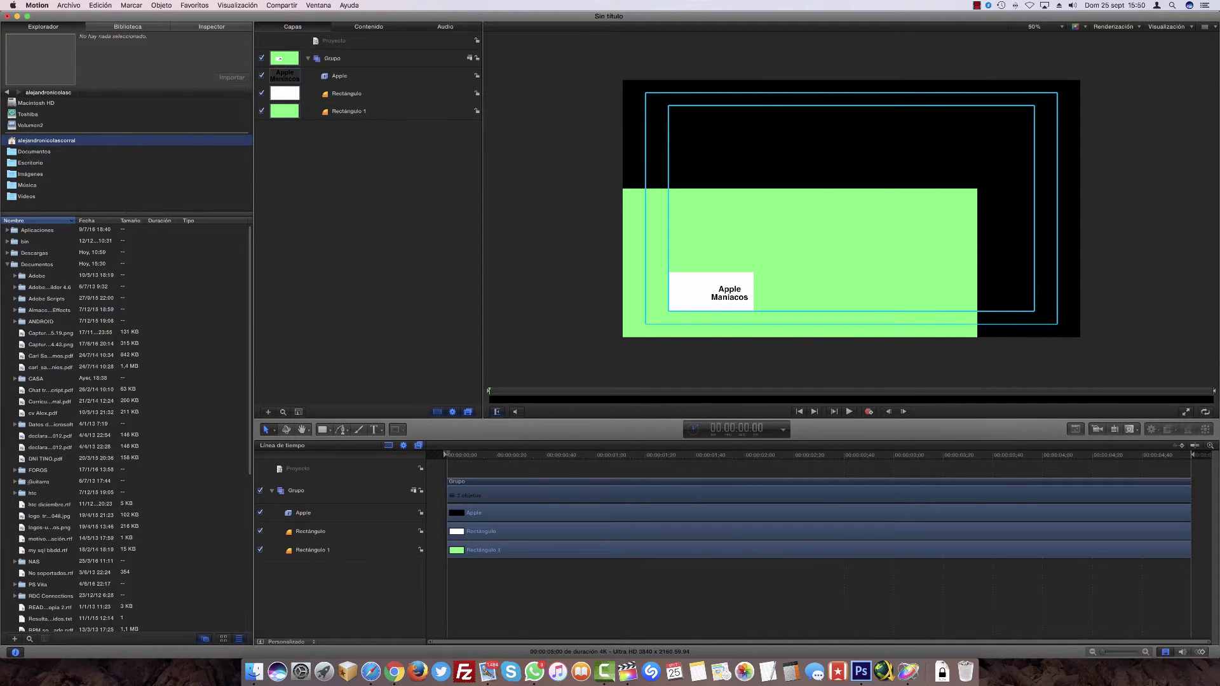
{"action": "left_click", "coordinate": [14, 470]}
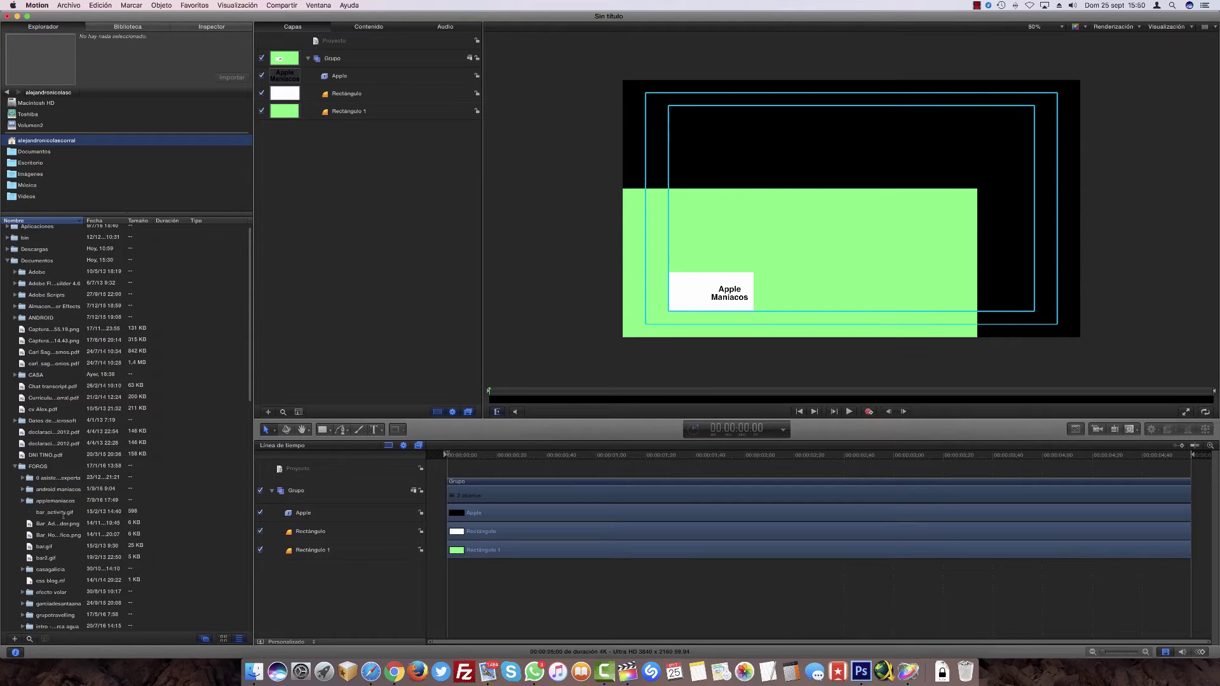
{"action": "double_click", "coordinate": [51, 500]}
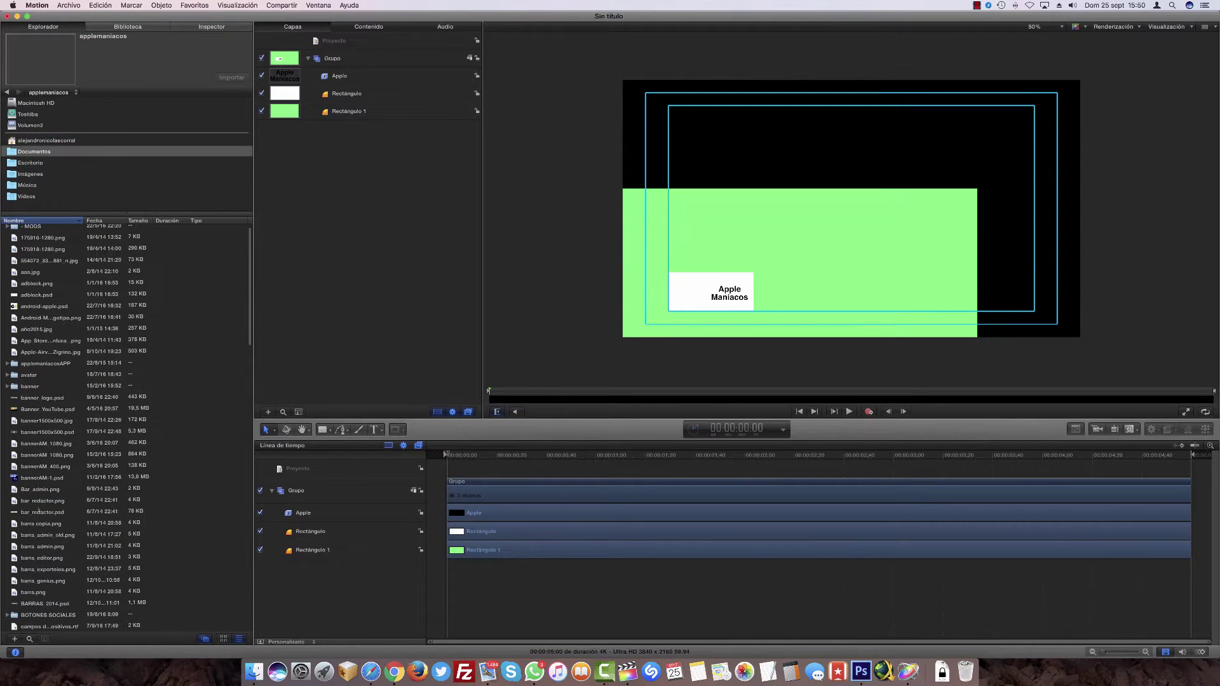
{"action": "scroll", "coordinate": [88, 545], "scroll_direction": "down", "scroll_amount": 5}
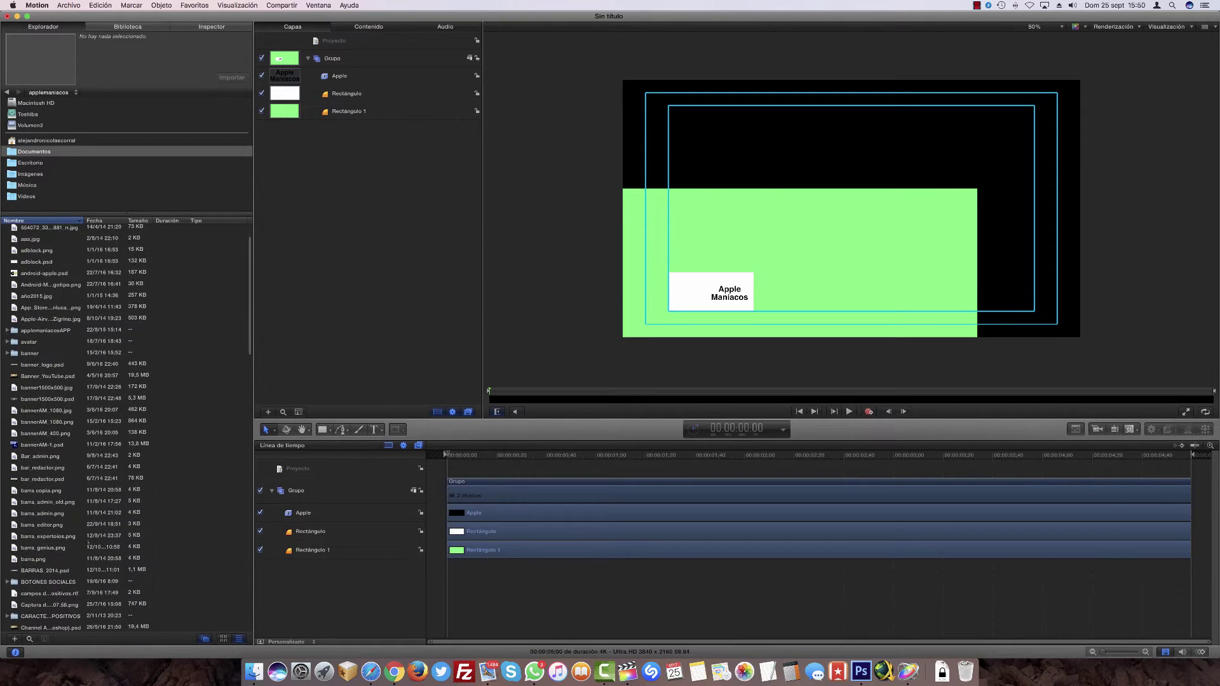
{"action": "scroll", "coordinate": [88, 541], "scroll_direction": "down", "scroll_amount": 2}
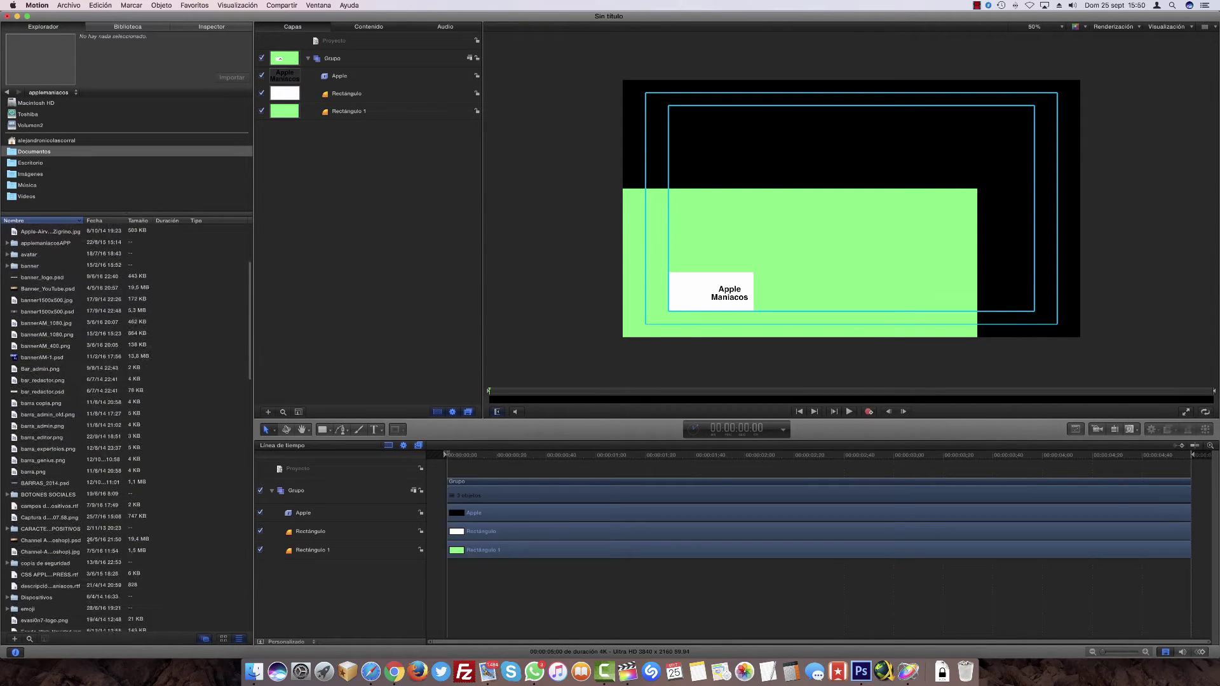
{"action": "scroll", "coordinate": [88, 540], "scroll_direction": "down", "scroll_amount": 2}
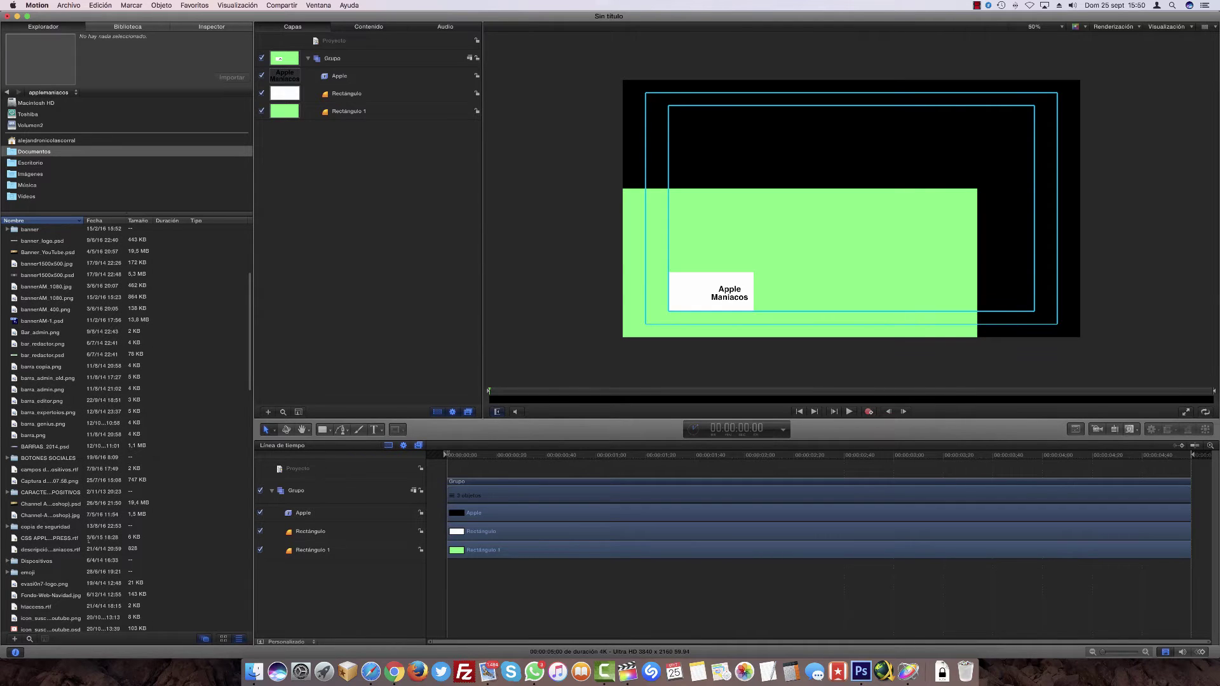
{"action": "scroll", "coordinate": [88, 540], "scroll_direction": "down", "scroll_amount": 6}
{"action": "left_click", "coordinate": [105, 607]}
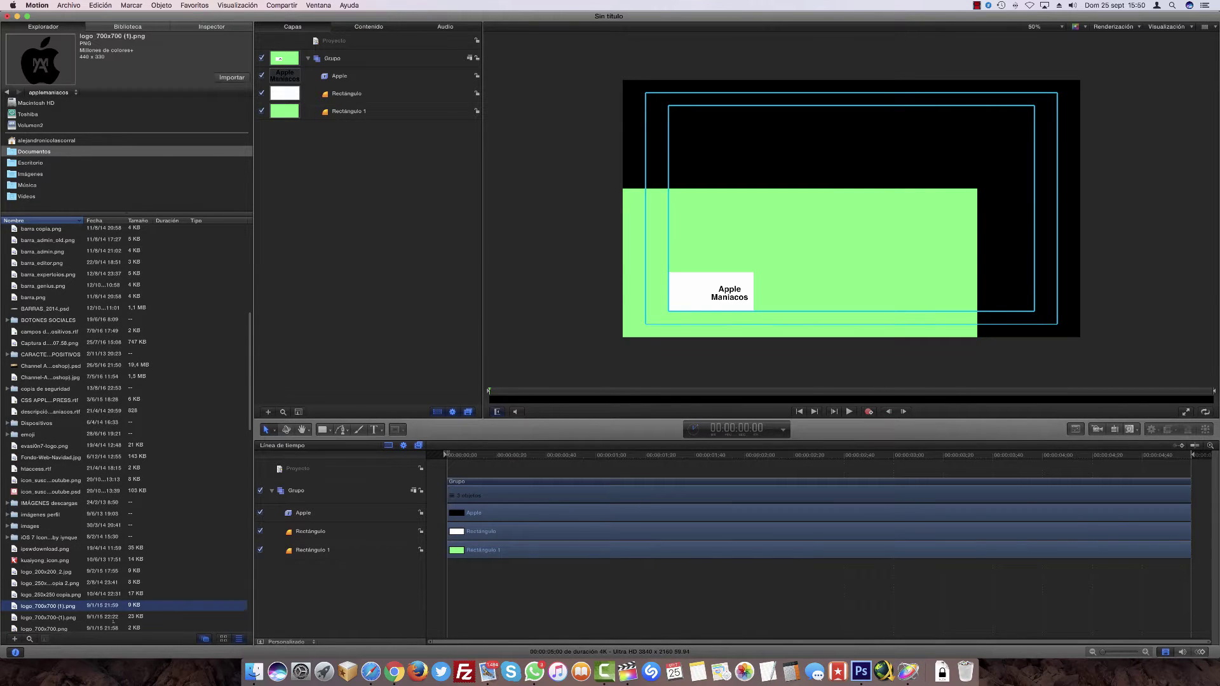
{"action": "left_click", "coordinate": [63, 629]}
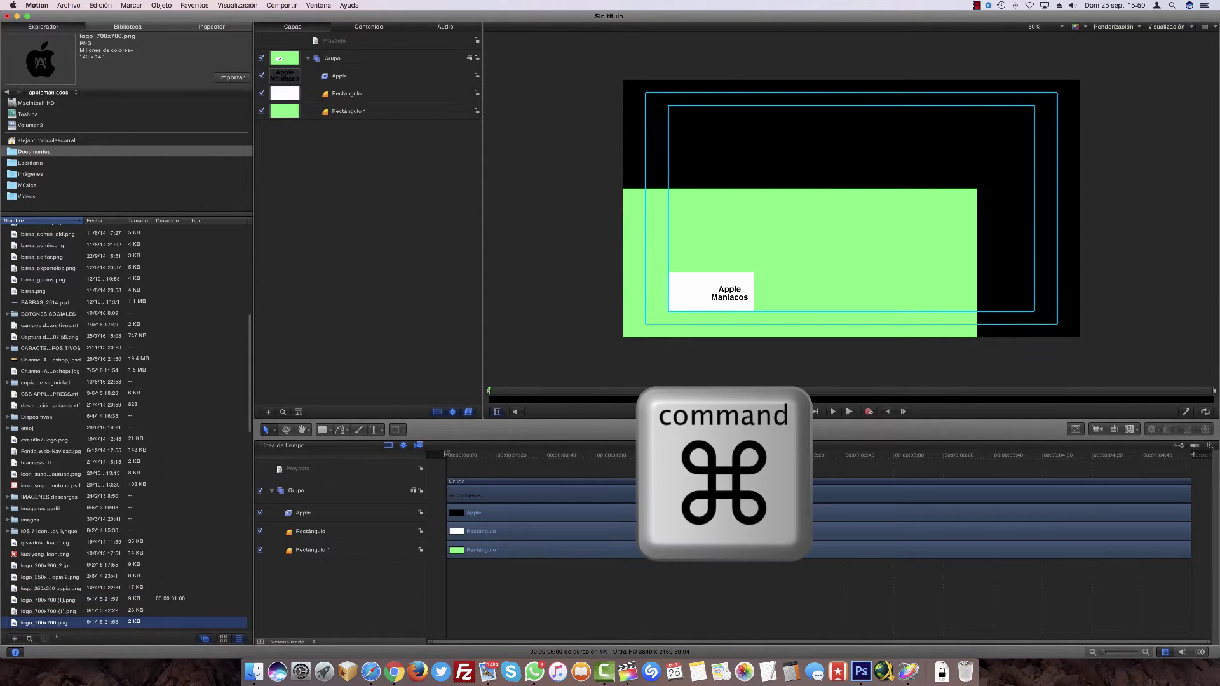
{"action": "left_click_drag", "start_coordinate": [64, 622], "coordinate": [671, 305]}
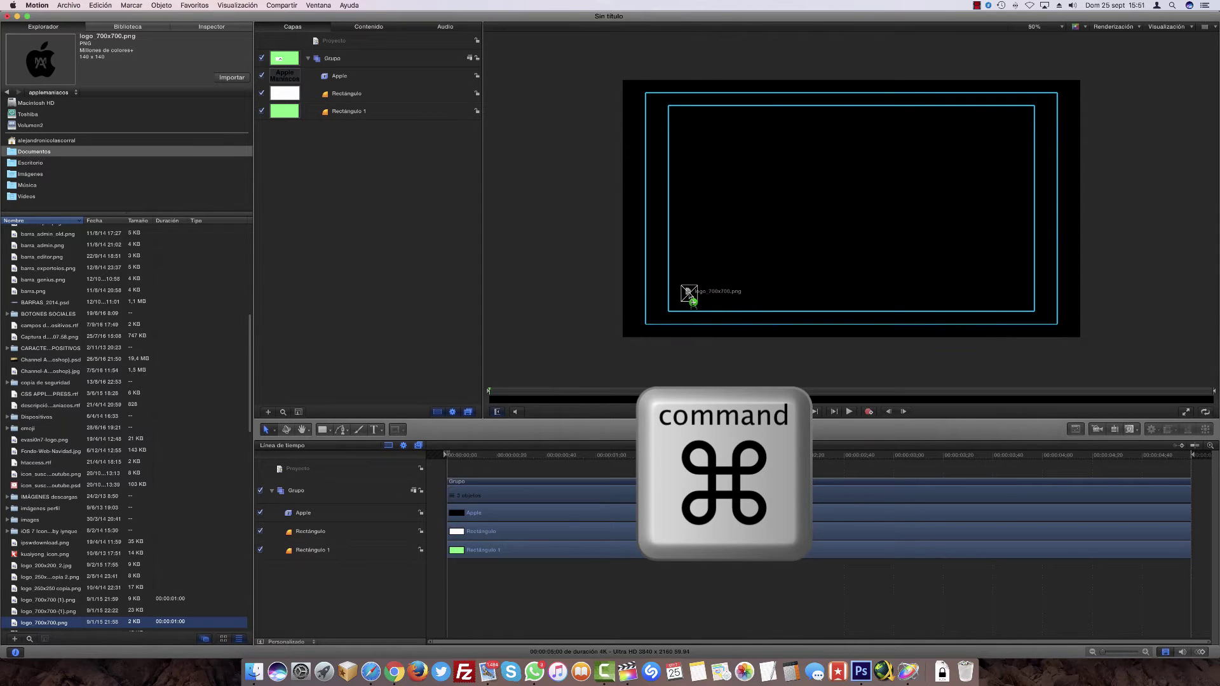
Place the logo beside the box, scale it proportionally, and make it a drop zone
{"action": "mouse_move", "coordinate": [672, 305]}
{"action": "left_mouse_down"}
{"action": "mouse_move", "coordinate": [689, 294]}
{"action": "mouse_move", "coordinate": [673, 278]}
{"action": "mouse_move", "coordinate": [709, 312]}
{"action": "mouse_move", "coordinate": [669, 273]}
{"action": "left_mouse_up"}
{"action": "key", "text": "shift"}
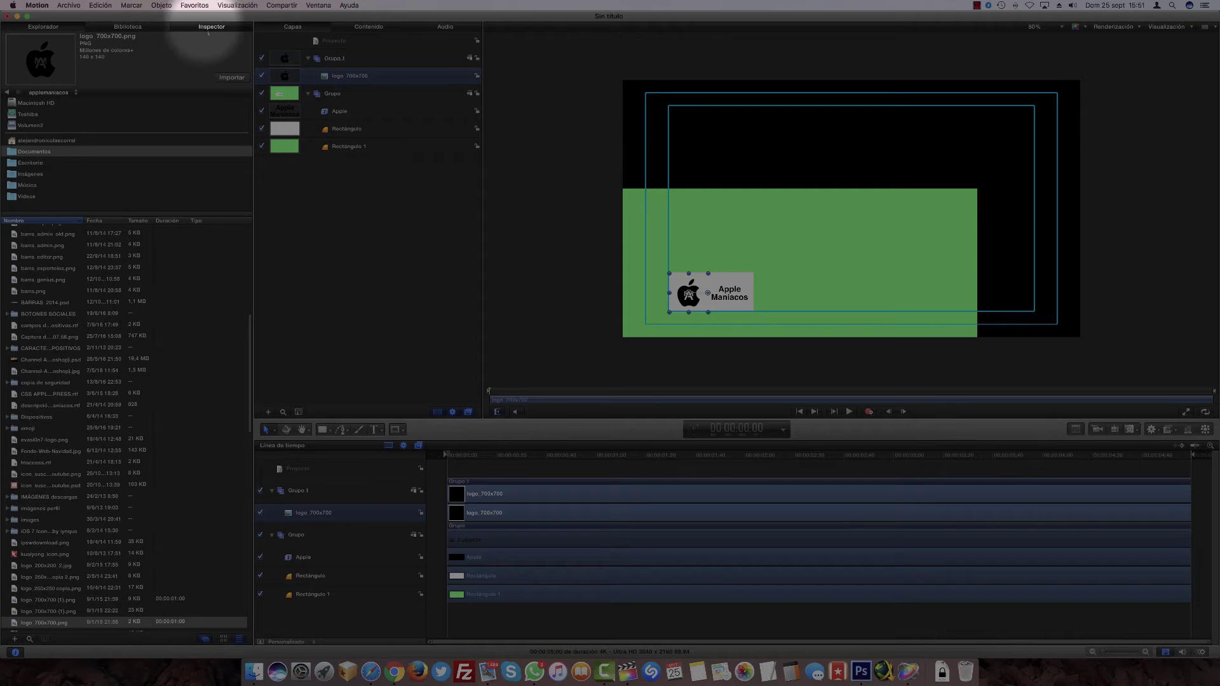
{"action": "left_click", "coordinate": [211, 26]}
{"action": "left_click", "coordinate": [95, 93]}
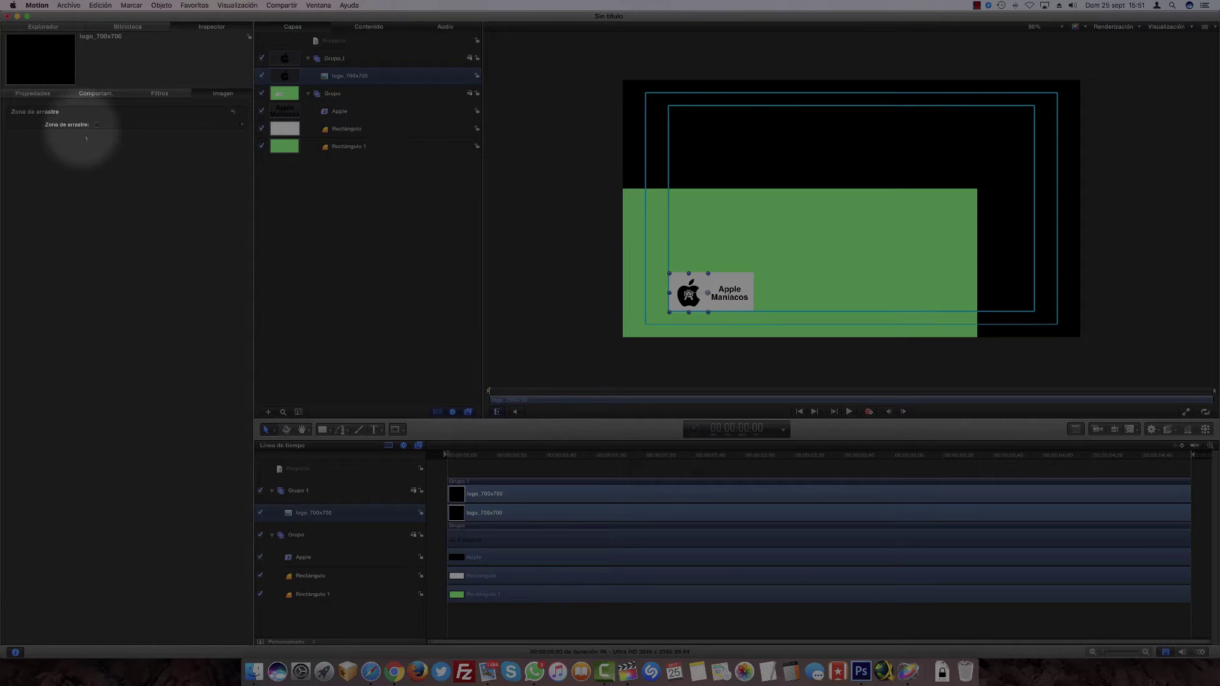
{"action": "left_click", "coordinate": [96, 125]}
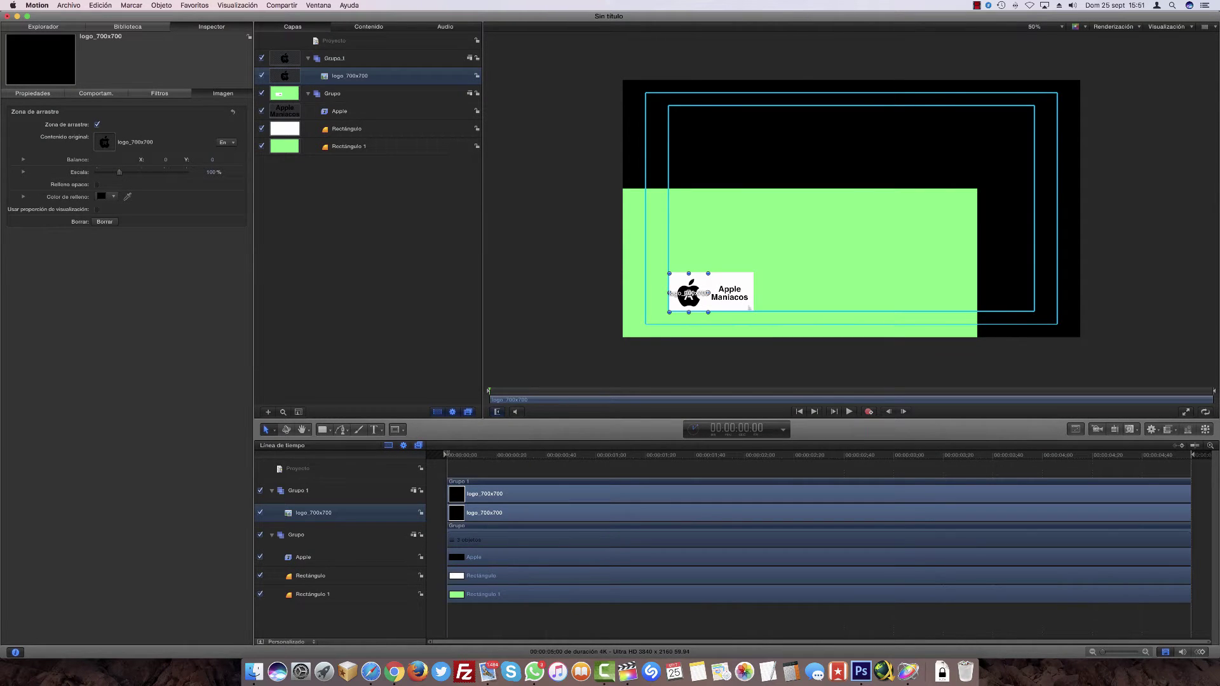
{"action": "left_click", "coordinate": [729, 292]}
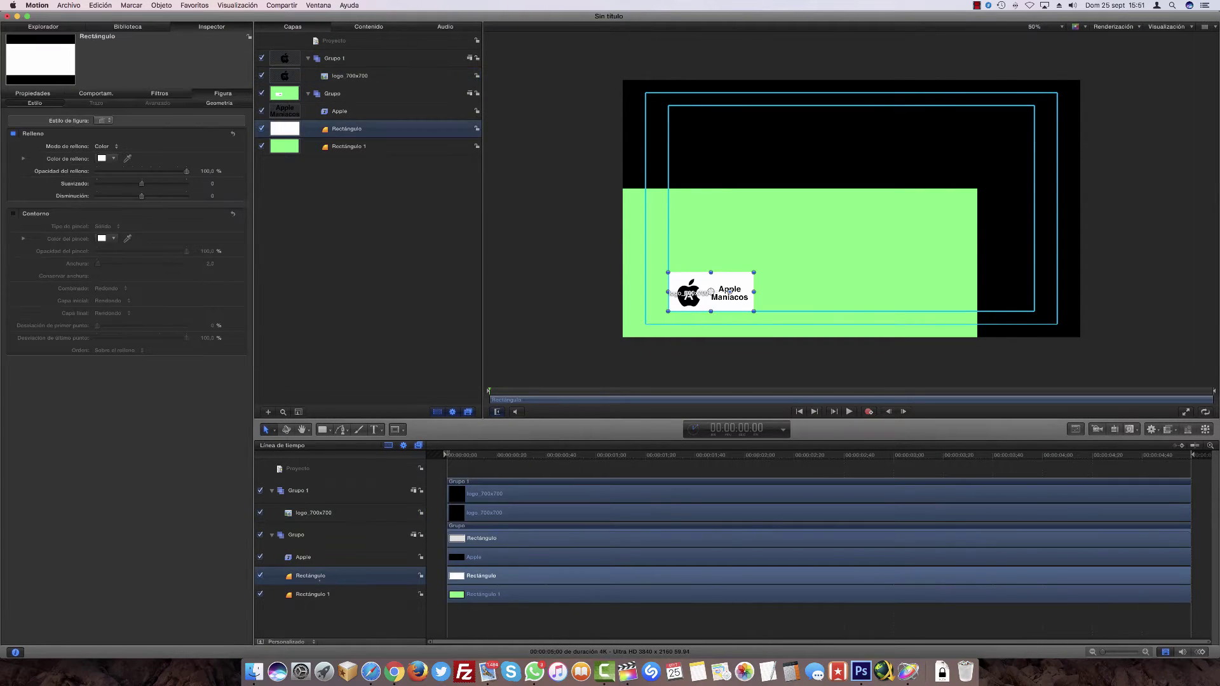
Move the Apple text and white rectangle into Grupo 1
{"action": "left_click", "coordinate": [729, 292], "text": "shift"}
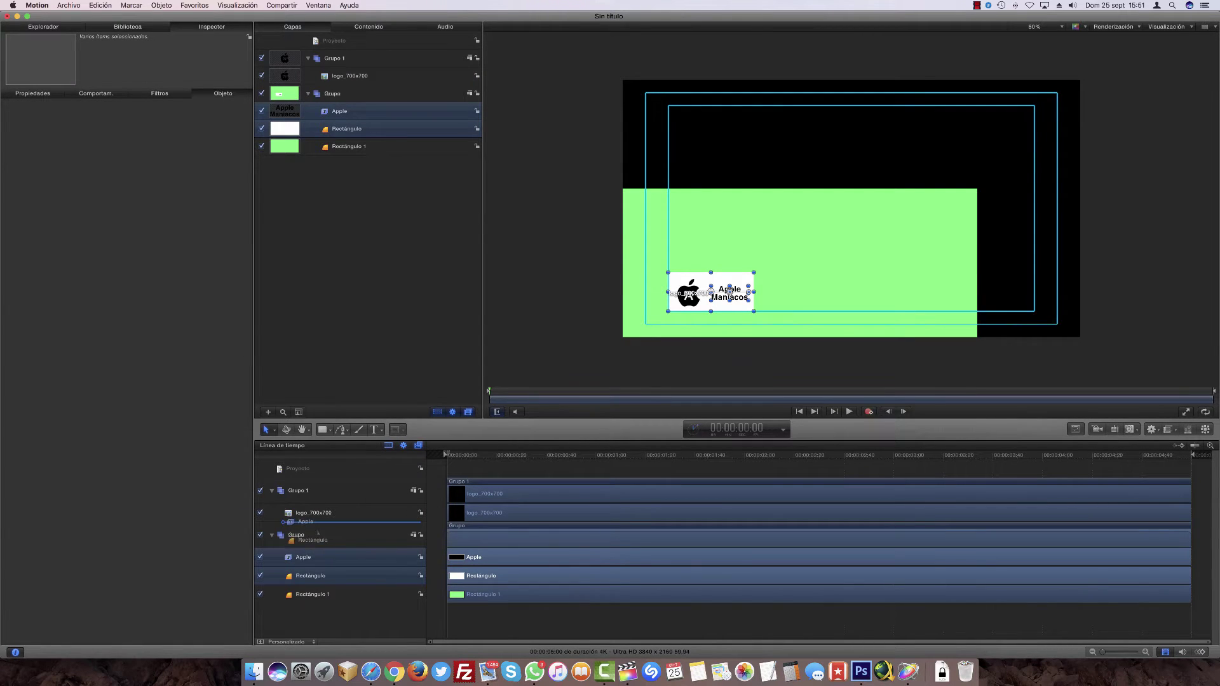
{"action": "left_click_drag", "start_coordinate": [318, 561], "coordinate": [305, 522]}
{"action": "left_click", "coordinate": [272, 491]}
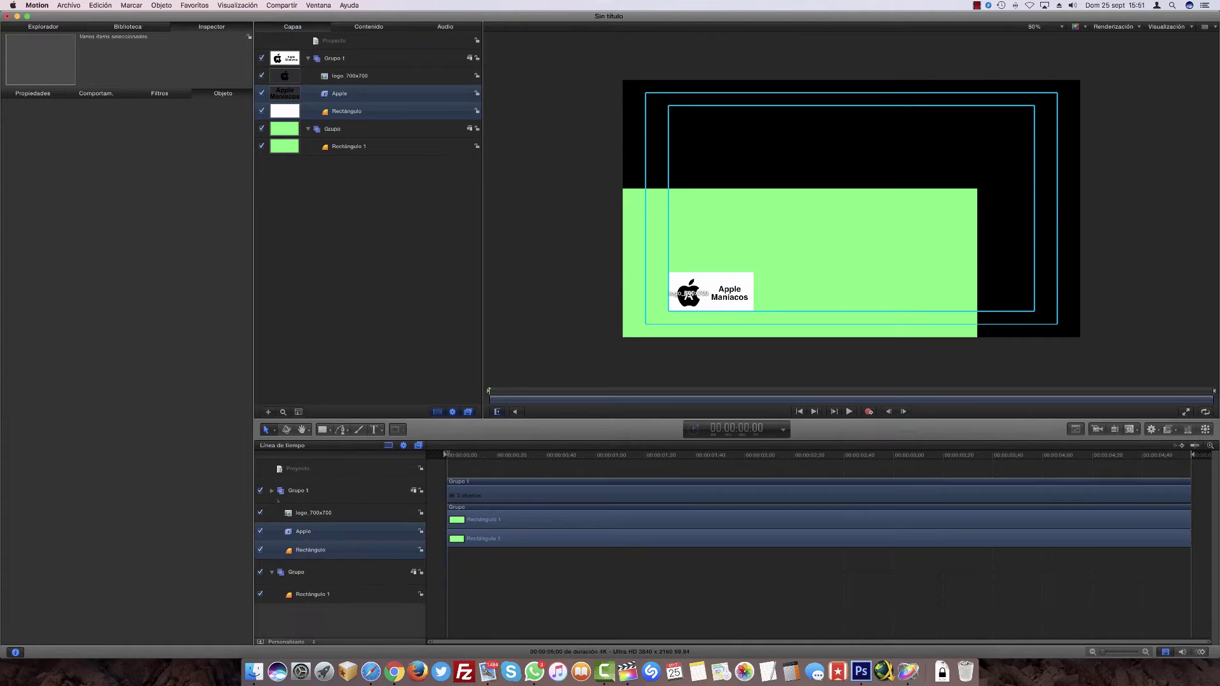
{"action": "left_click", "coordinate": [272, 491]}
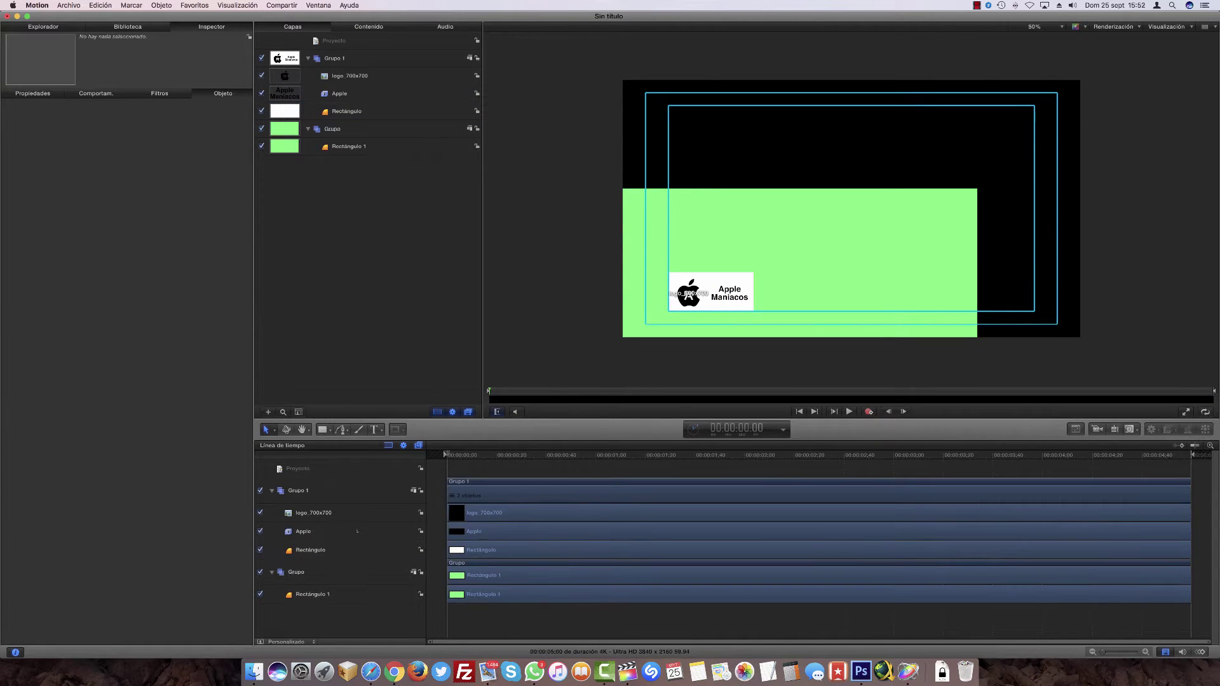
Rename the logo_700x700 layer to Logo
{"action": "left_click", "coordinate": [321, 516]}
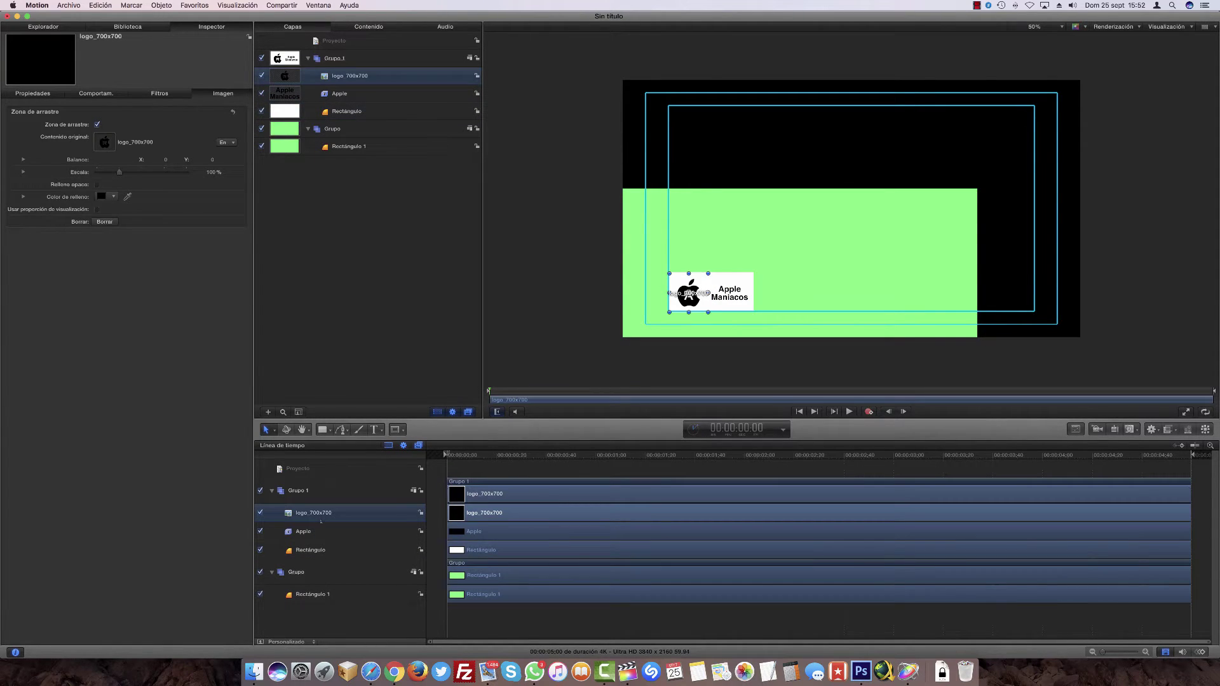
{"action": "double_click", "coordinate": [321, 516]}
{"action": "type", "text": "Logo"}
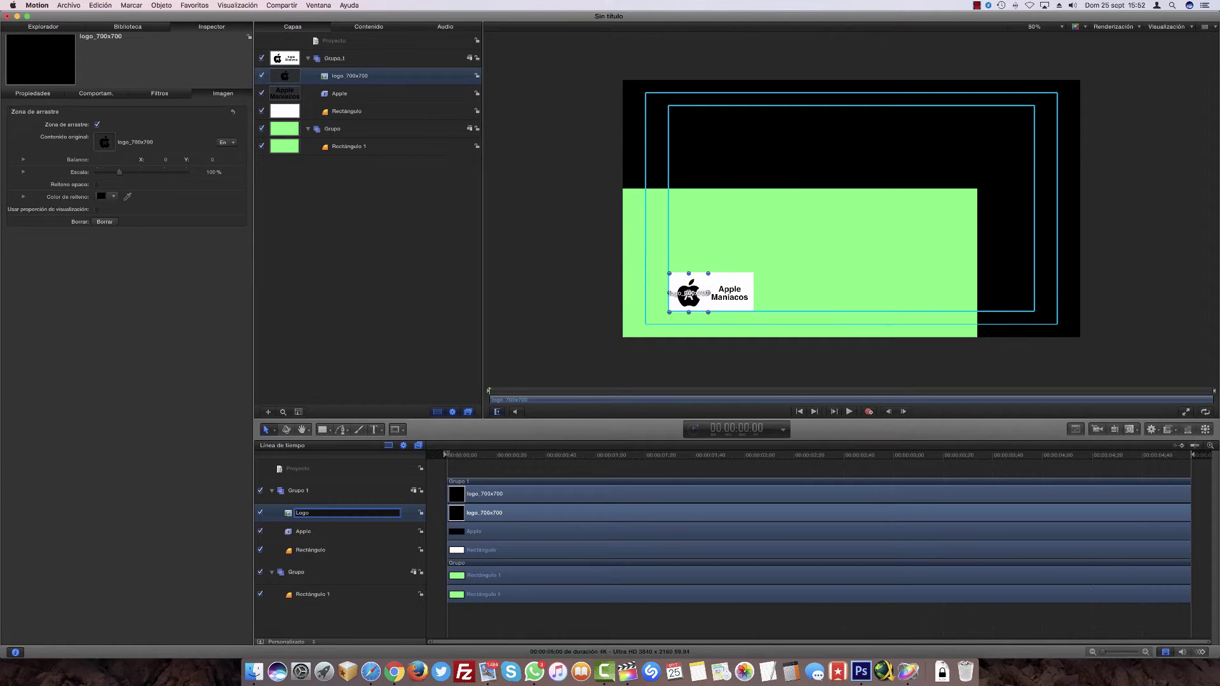
{"action": "key", "text": "Return"}
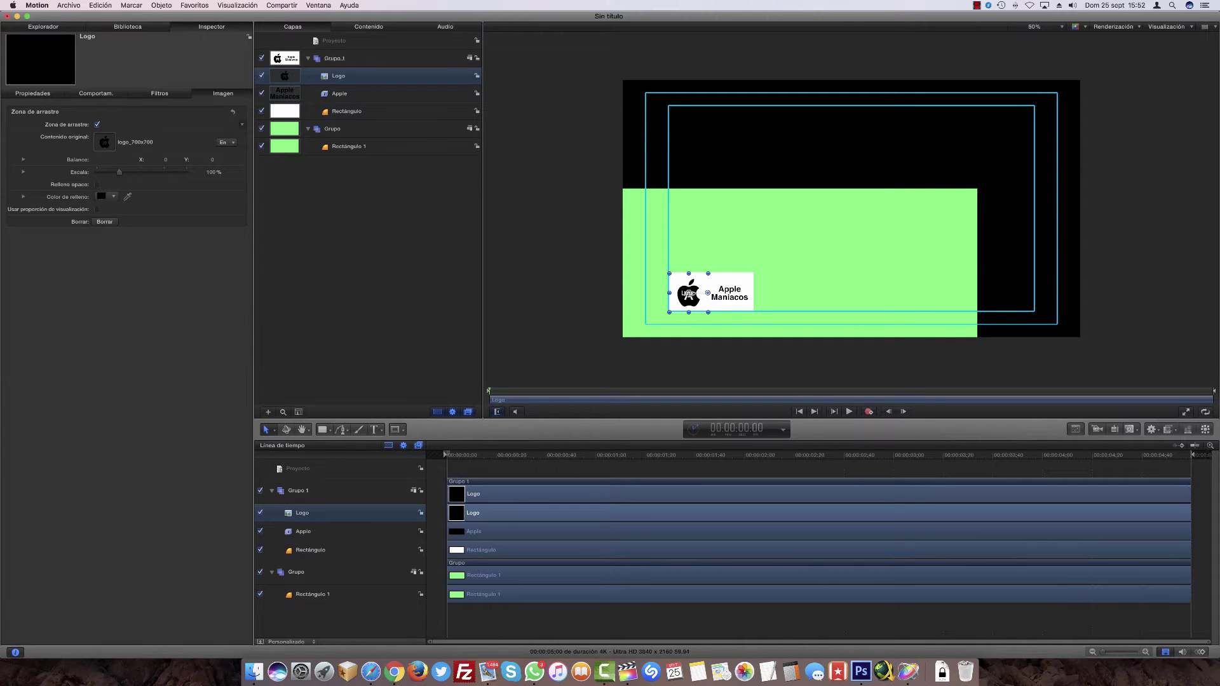
{"action": "left_click", "coordinate": [297, 571]}
{"action": "left_click", "coordinate": [322, 429]}
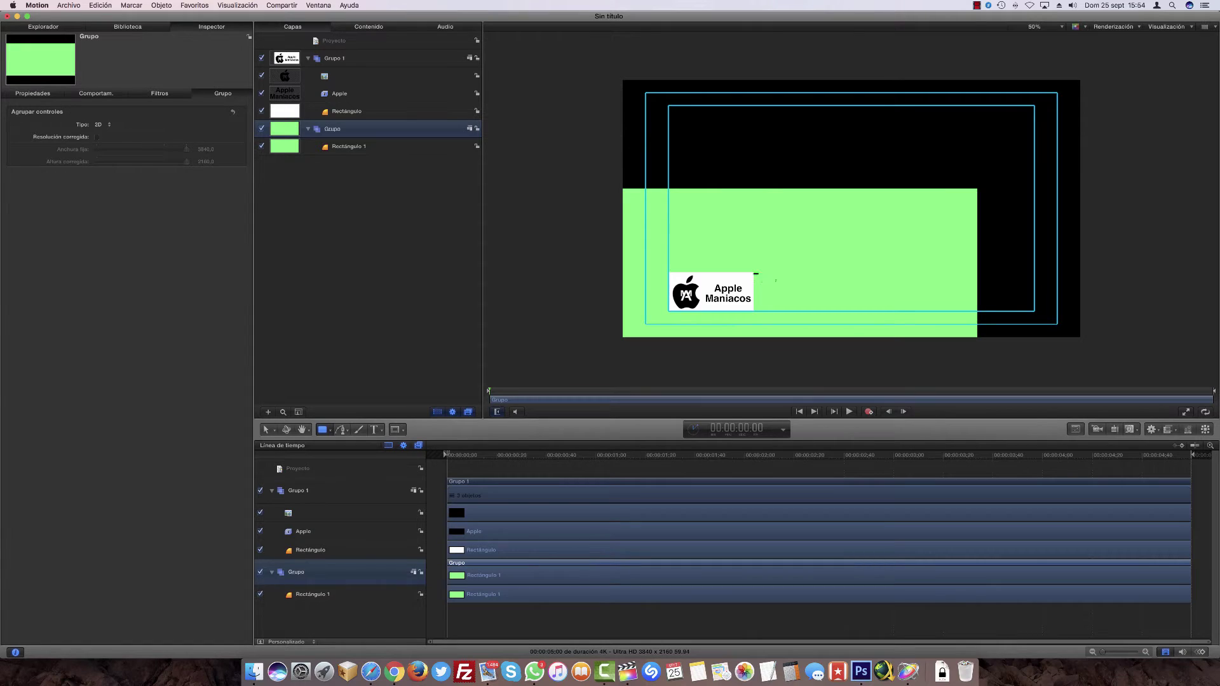
Draw a black rectangle right of the logo box and name it banner Colaborador
{"action": "left_click_drag", "start_coordinate": [754, 274], "coordinate": [833, 311]}
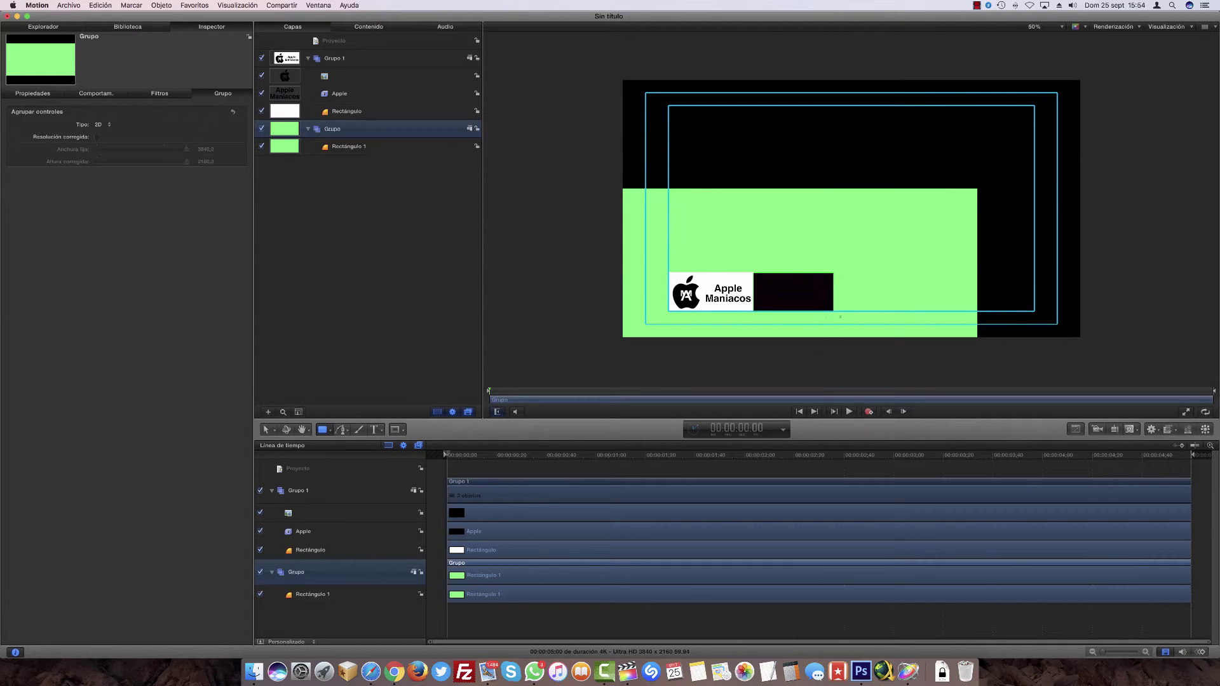
{"action": "left_click_drag", "start_coordinate": [834, 311], "coordinate": [861, 311]}
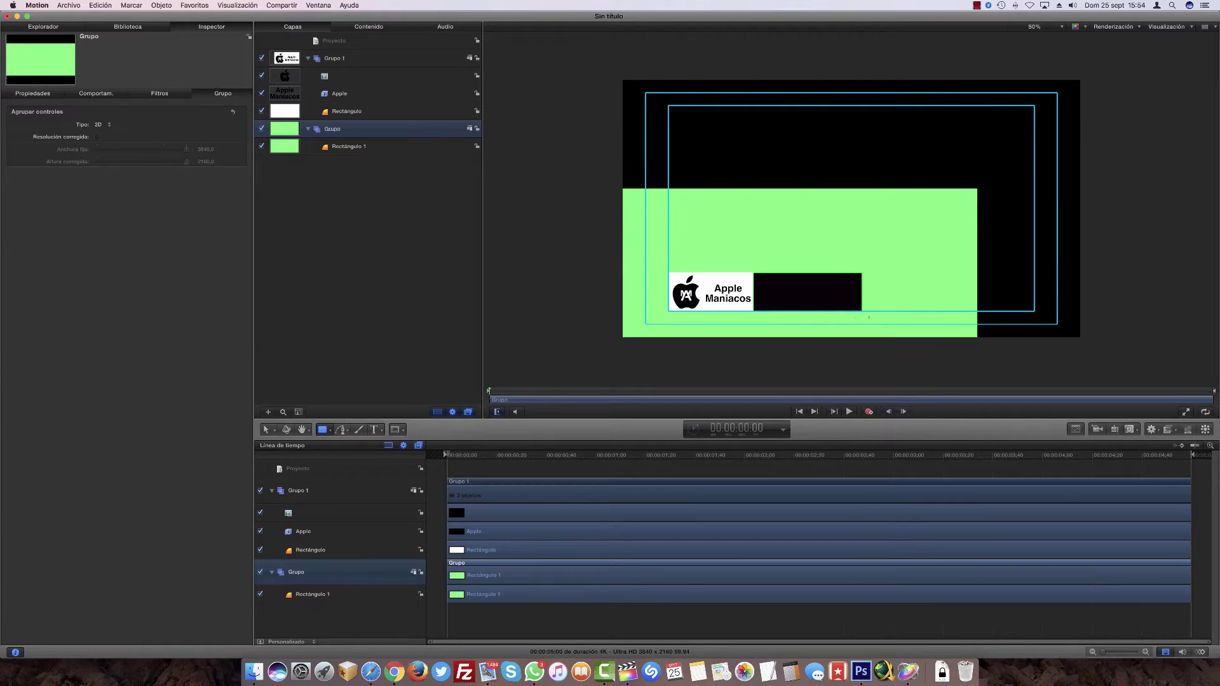
{"action": "double_click", "coordinate": [312, 594]}
{"action": "type", "text": "banner Colaborador"}
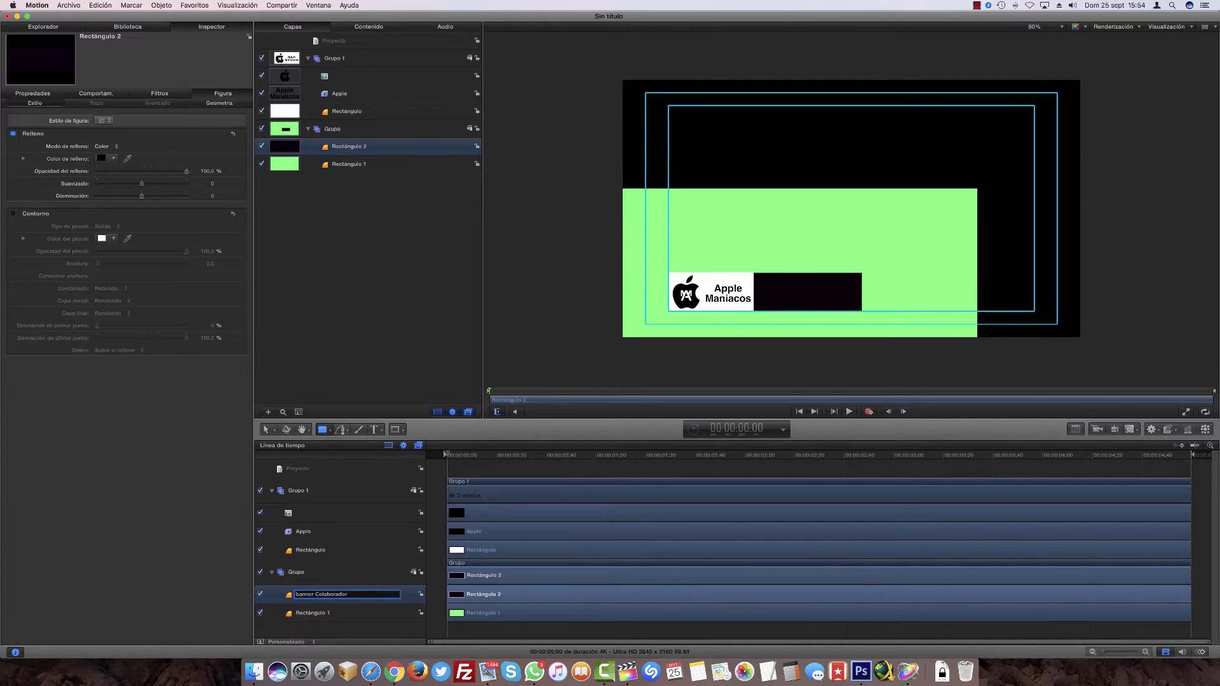
{"action": "key", "text": "Return"}
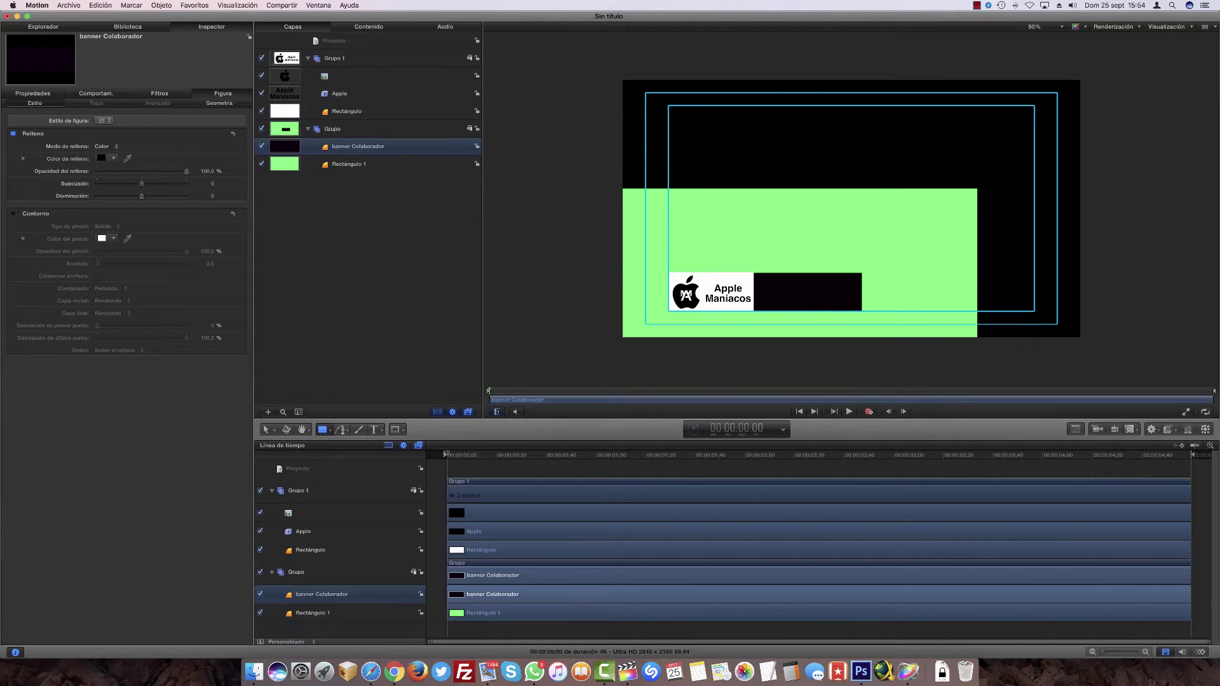
Anchor the banner at its bottom edge and stretch its height at 100% zoom
{"action": "key", "text": "s"}
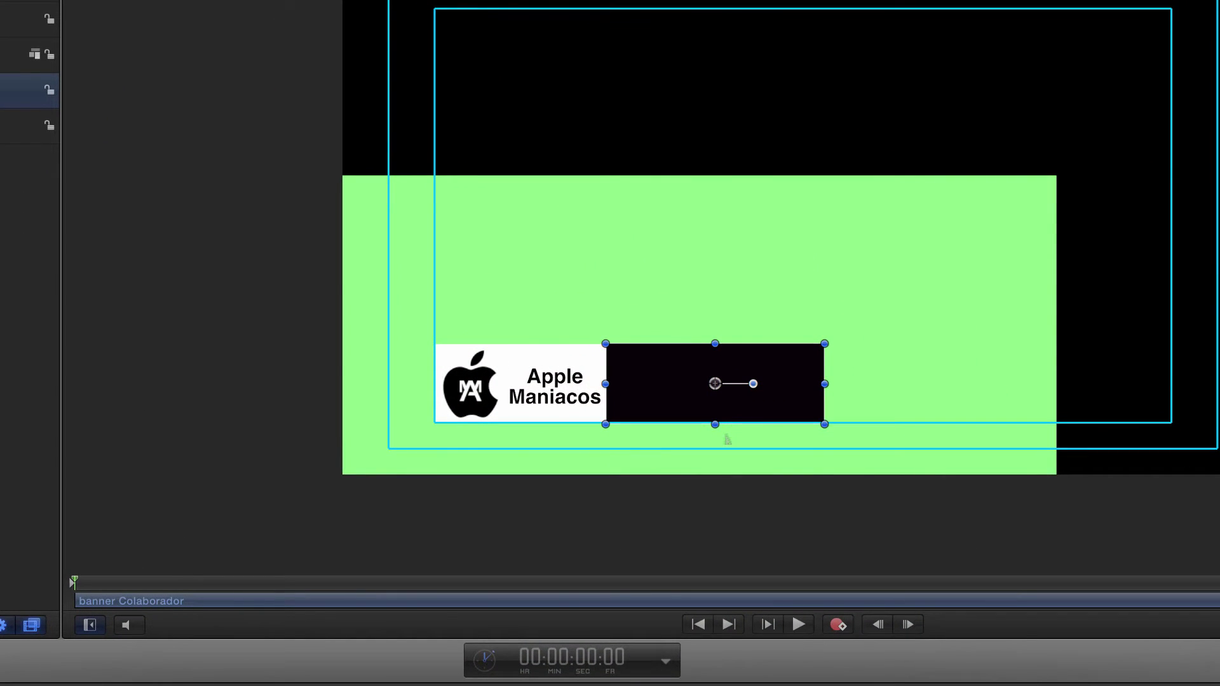
{"action": "left_click_drag", "start_coordinate": [733, 436], "coordinate": [727, 438]}
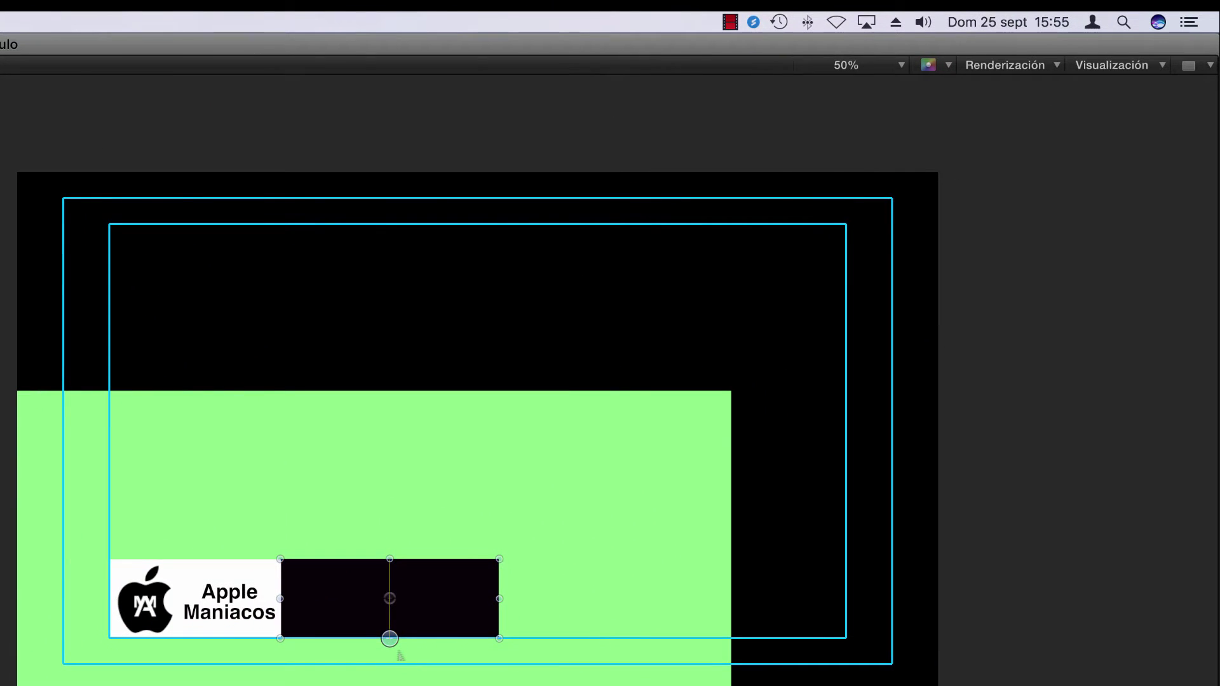
{"action": "left_click", "coordinate": [845, 65]}
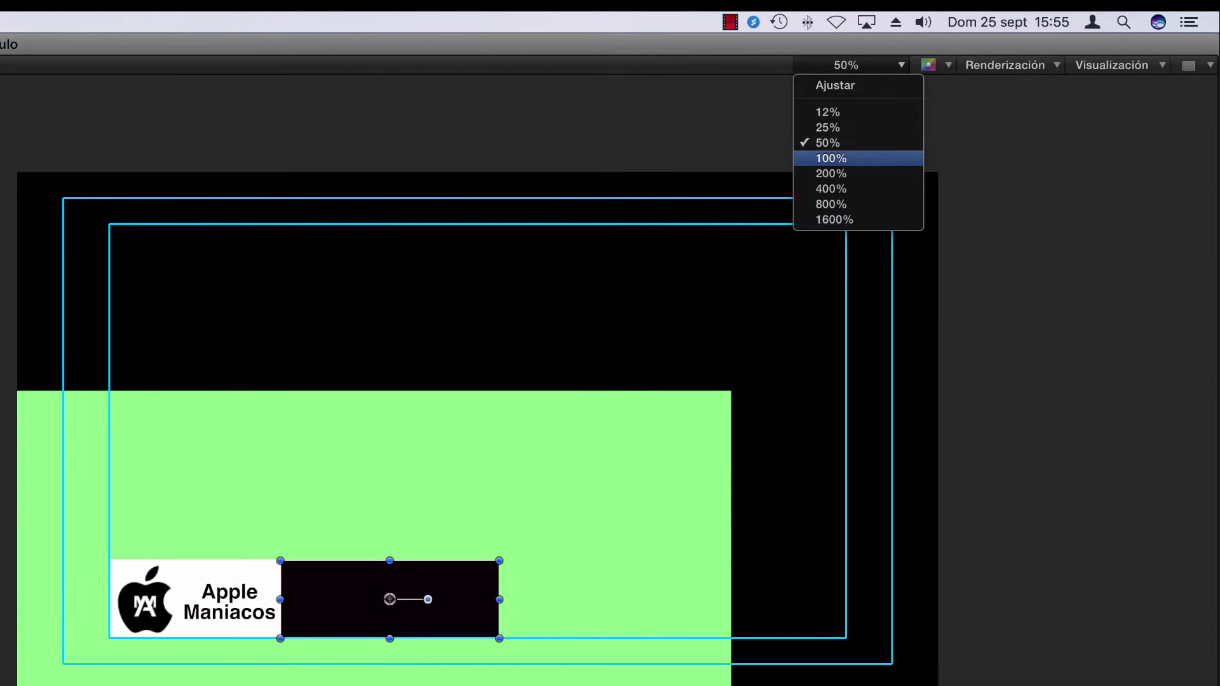
{"action": "left_click", "coordinate": [831, 157]}
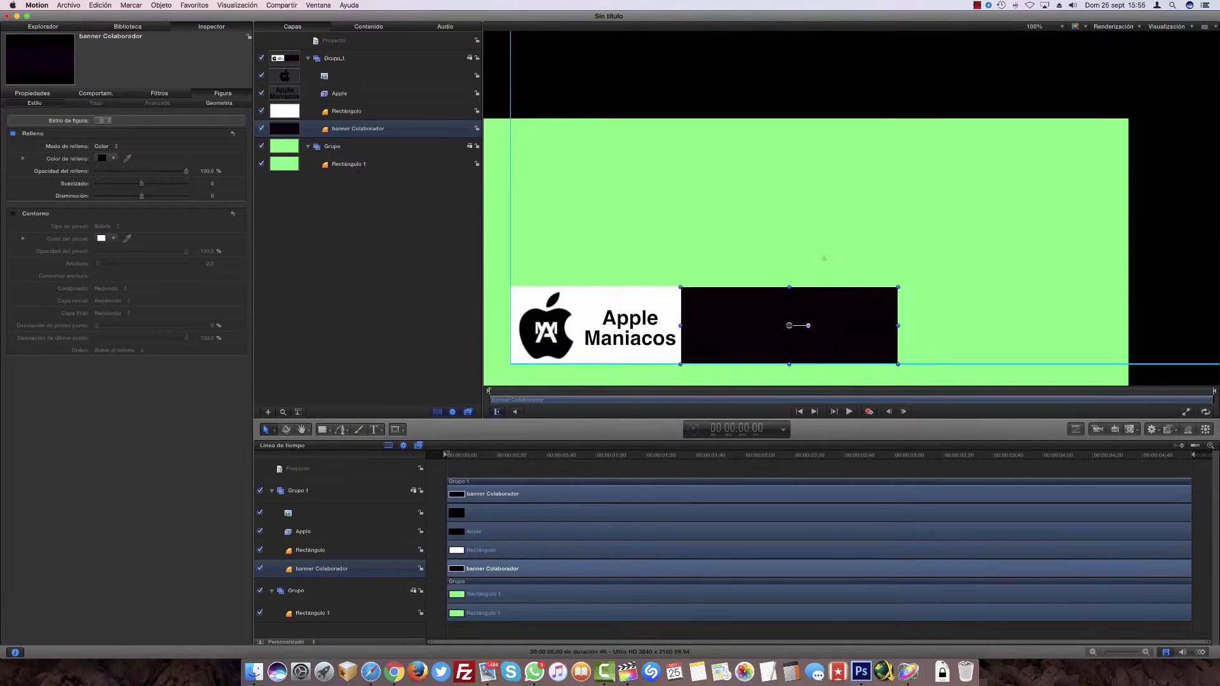
{"action": "left_click_drag", "start_coordinate": [789, 288], "coordinate": [793, 290]}
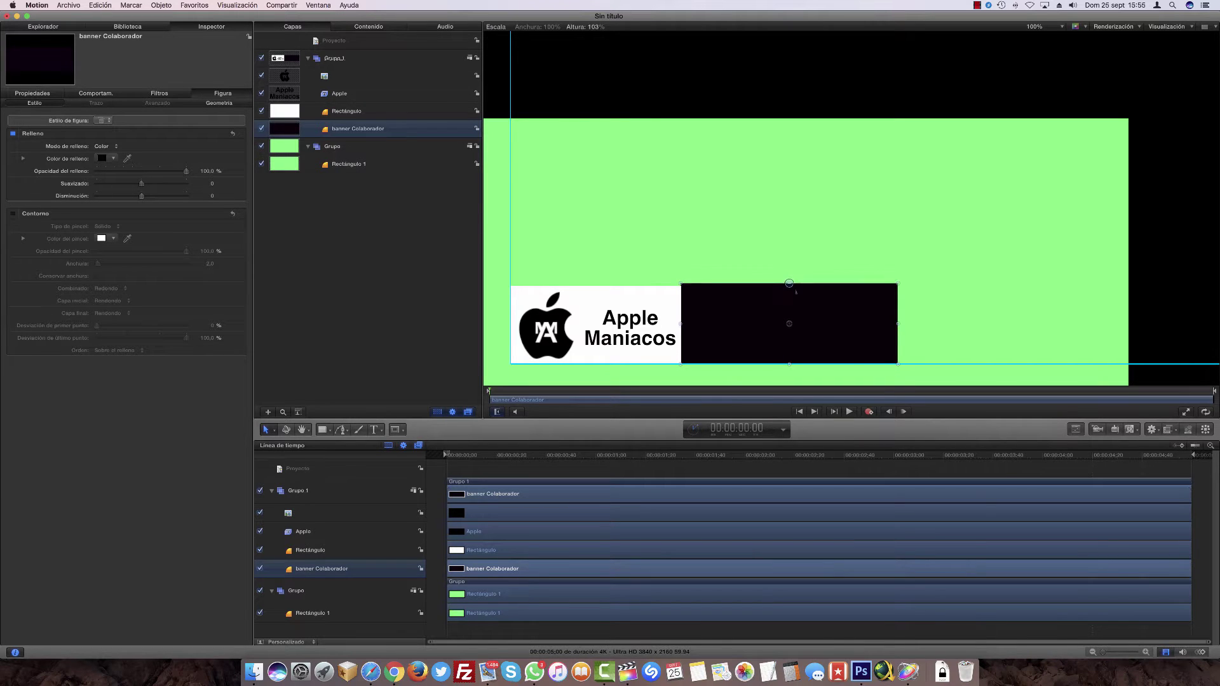
Add a 'Nombre' title at size 120 on the banner and name its layer 'Nombre Colaborador'
{"action": "key", "text": "t"}
{"action": "left_click", "coordinate": [733, 303]}
{"action": "type", "text": "ombre"}
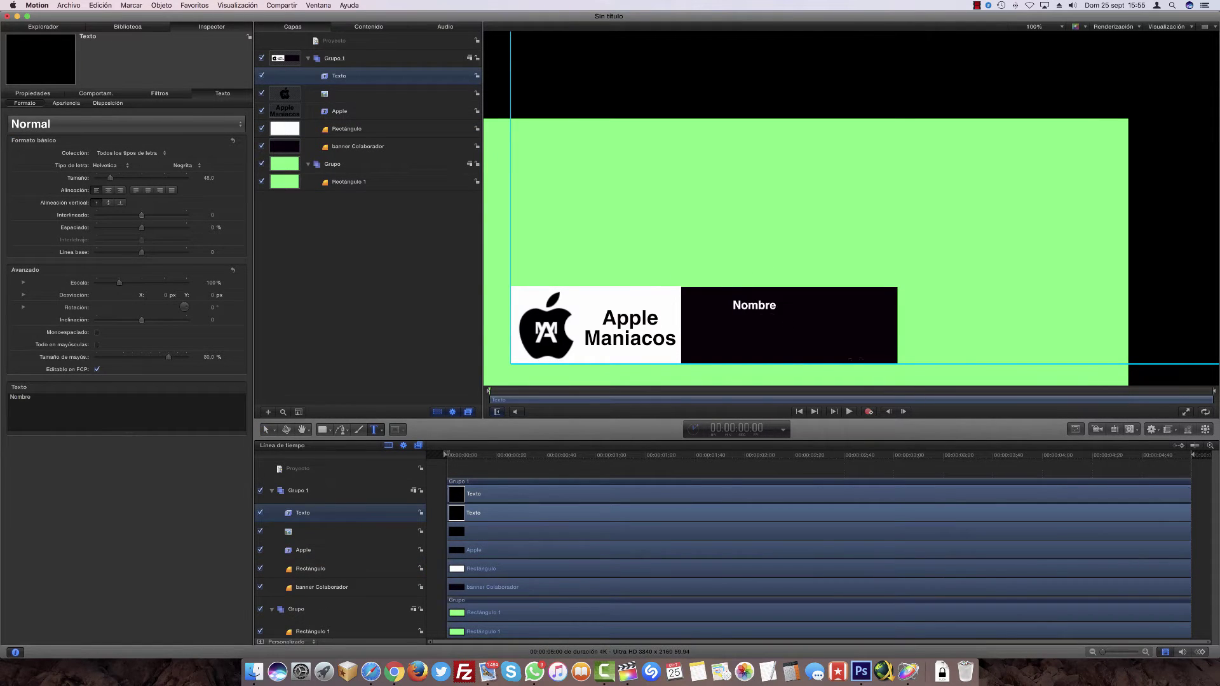
{"action": "key", "text": "super+a"}
{"action": "key", "text": "Escape"}
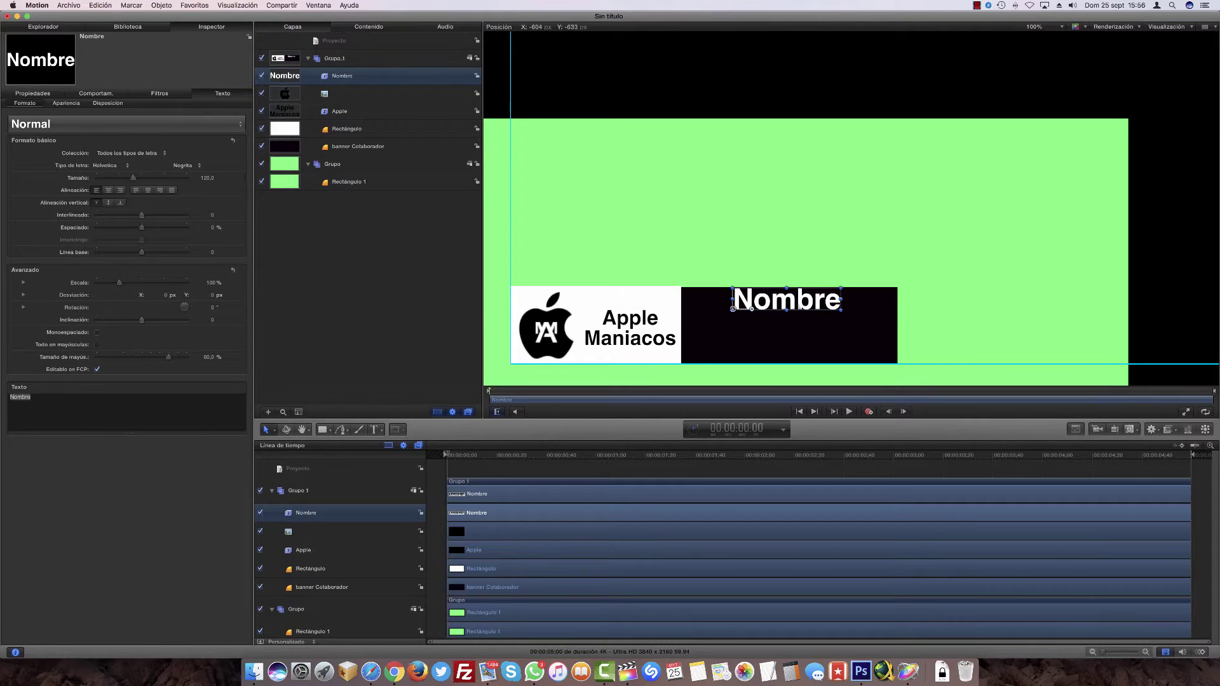
{"action": "left_click_drag", "start_coordinate": [734, 309], "coordinate": [724, 314]}
{"action": "double_click", "coordinate": [306, 513]}
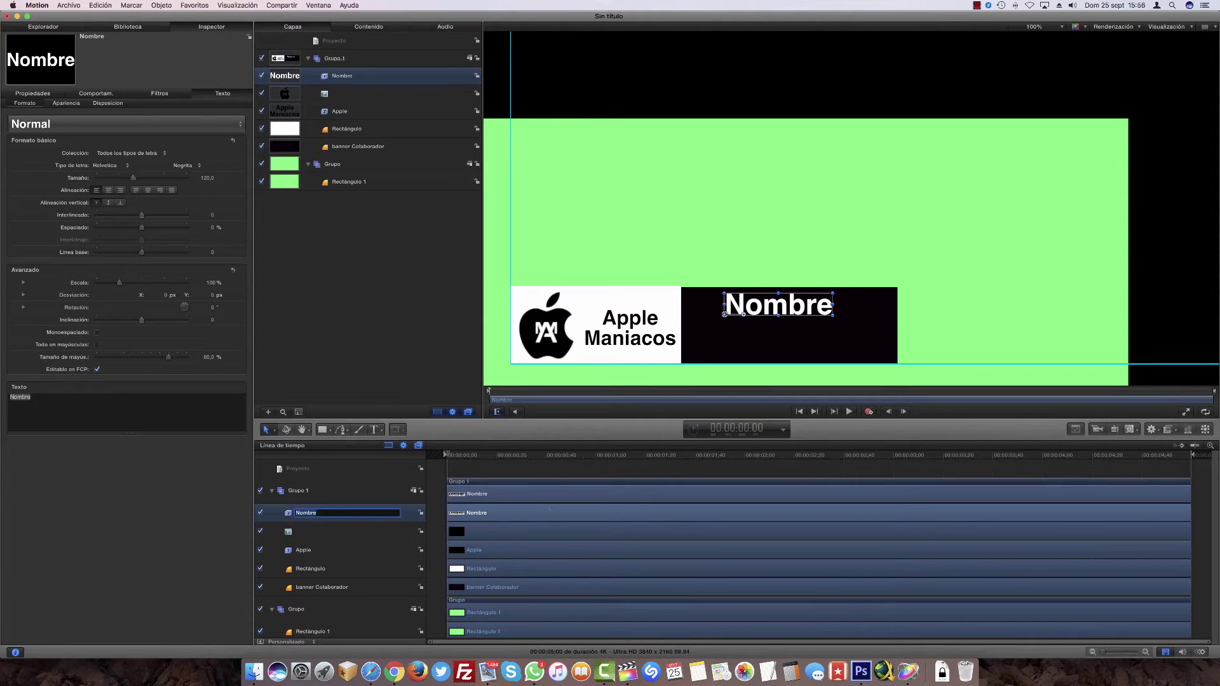
{"action": "type", "text": "Nombre Colaborador"}
{"action": "key", "text": "Return"}
Add a second text line 'Canal colaborador' below Nombre
{"action": "key", "text": "t"}
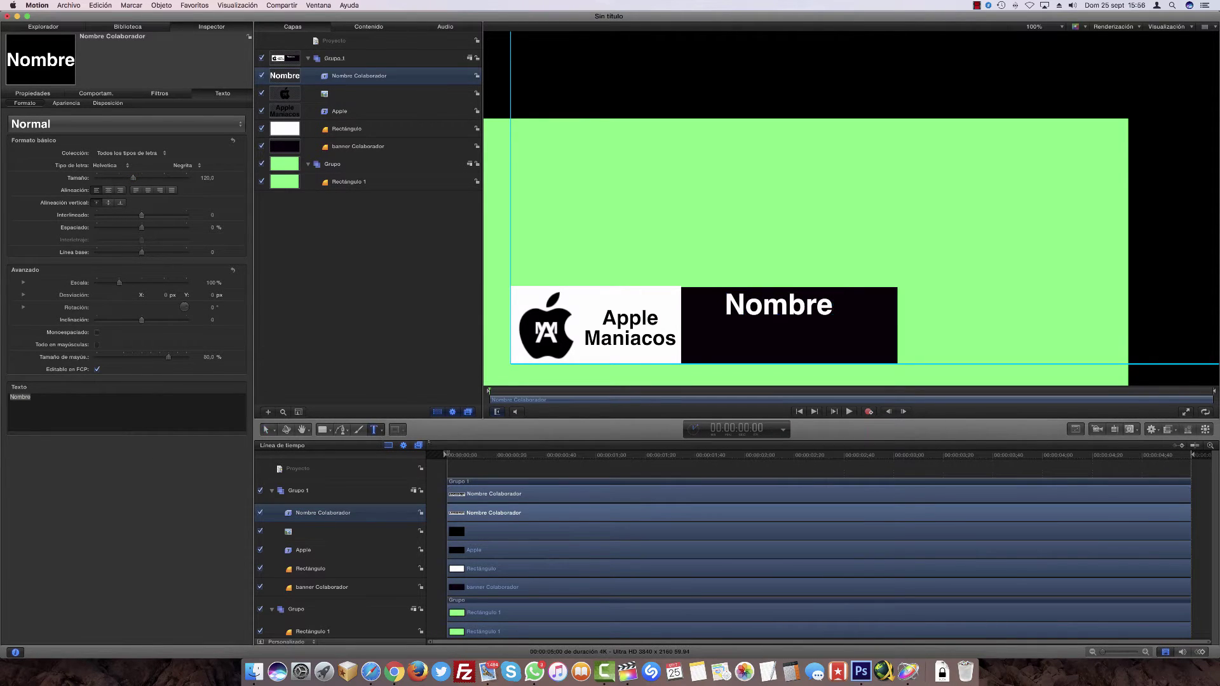
{"action": "left_click", "coordinate": [731, 342]}
{"action": "type", "text": "Canal colaborador"}
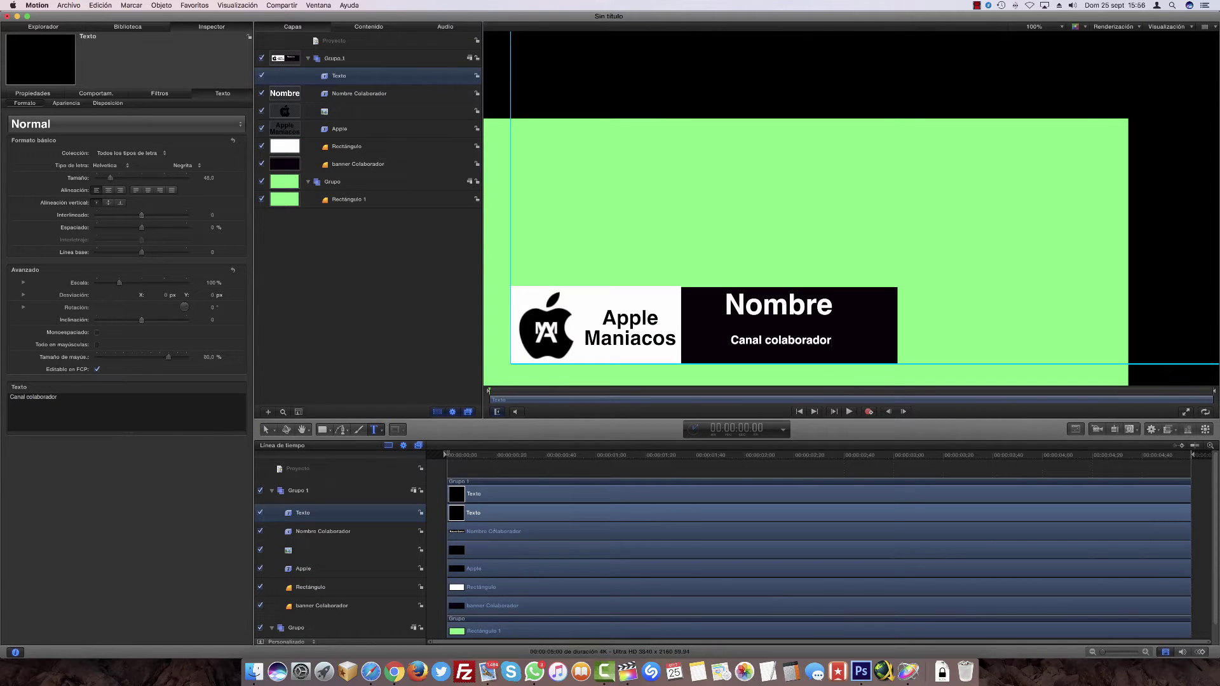
{"action": "key", "text": "Escape"}
Place the logo sd image from the File Browser onto the banner
{"action": "left_click", "coordinate": [723, 315]}
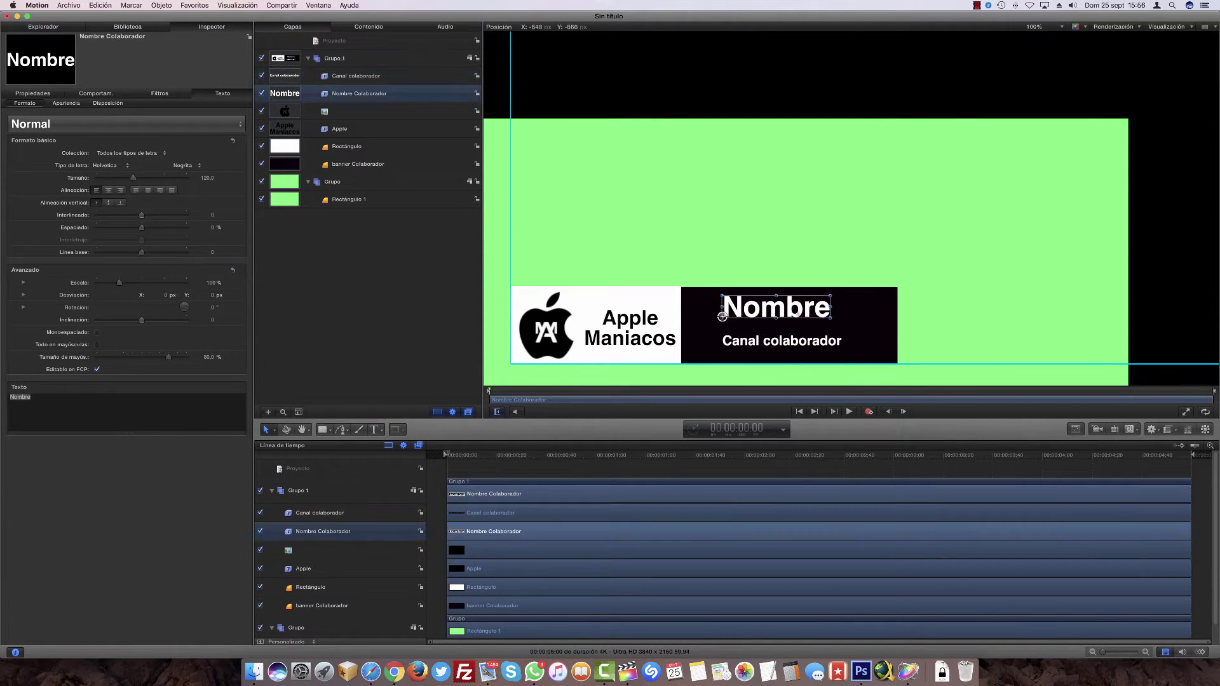
{"action": "key", "text": "cmd+1"}
{"action": "left_click_drag", "start_coordinate": [33, 585], "coordinate": [737, 305]}
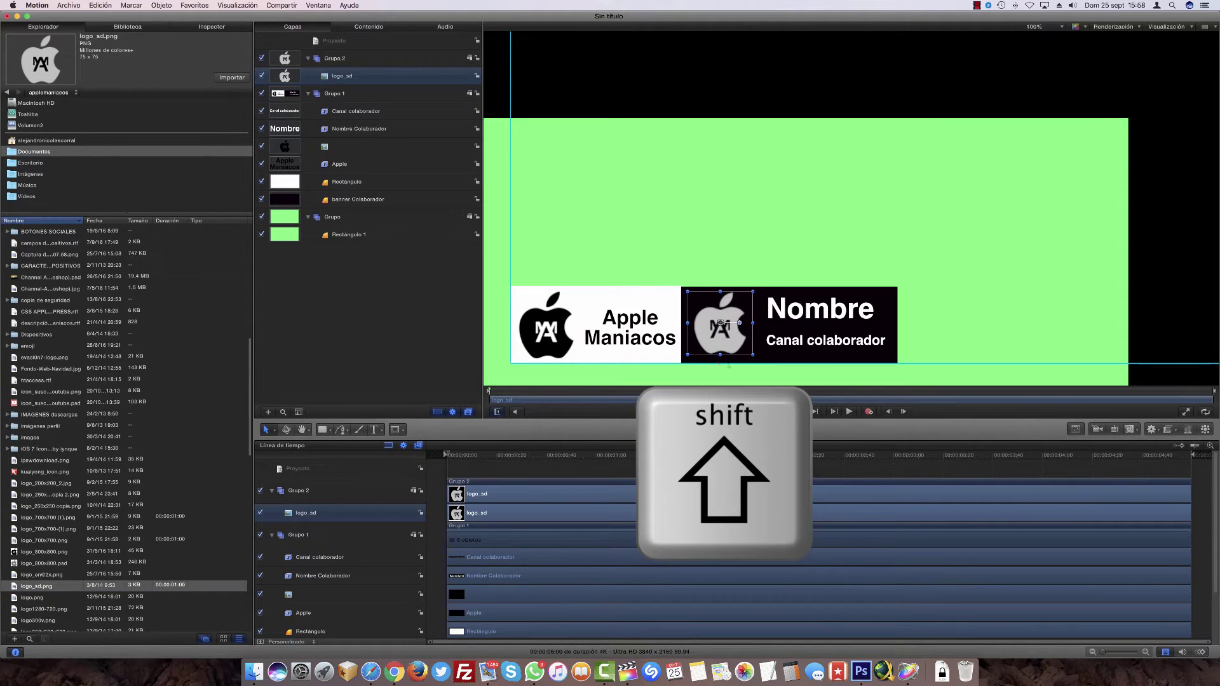
Shrink the logo proportionally and shift it left, then pick the Superior bar and Día del evento text at about one second
{"action": "left_click_drag", "start_coordinate": [729, 366], "coordinate": [723, 335]}
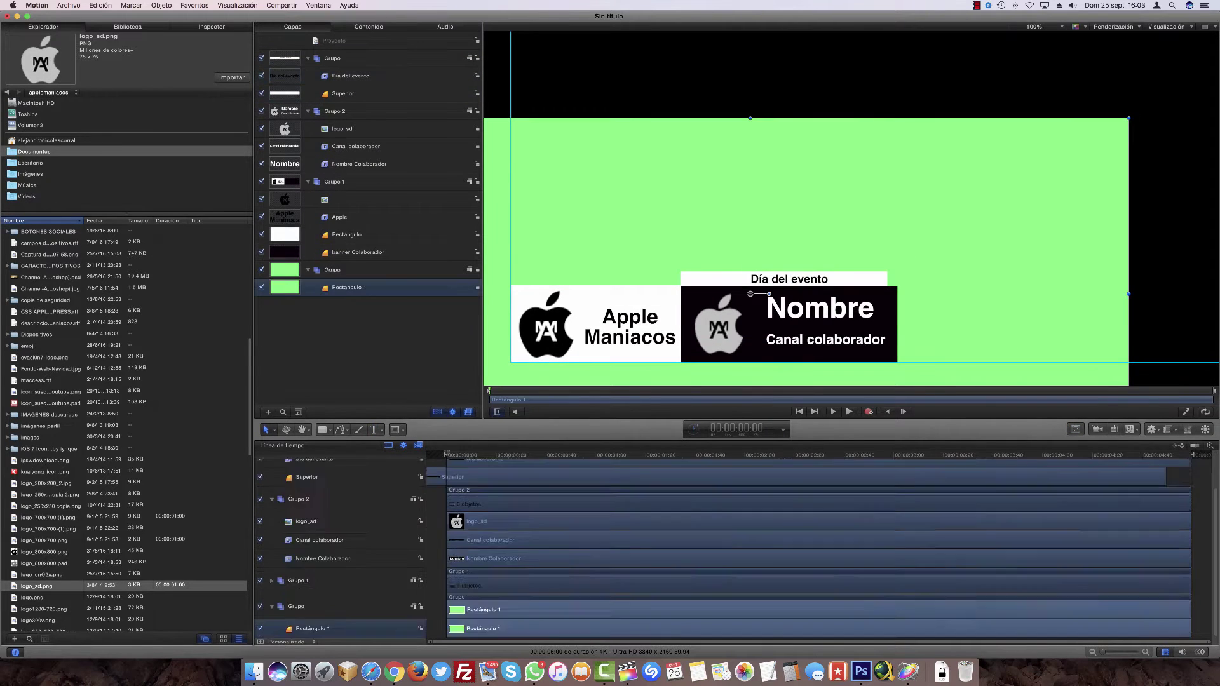
{"action": "scroll", "coordinate": [762, 540], "scroll_direction": "up", "scroll_amount": 3}
{"action": "left_click", "coordinate": [788, 279]}
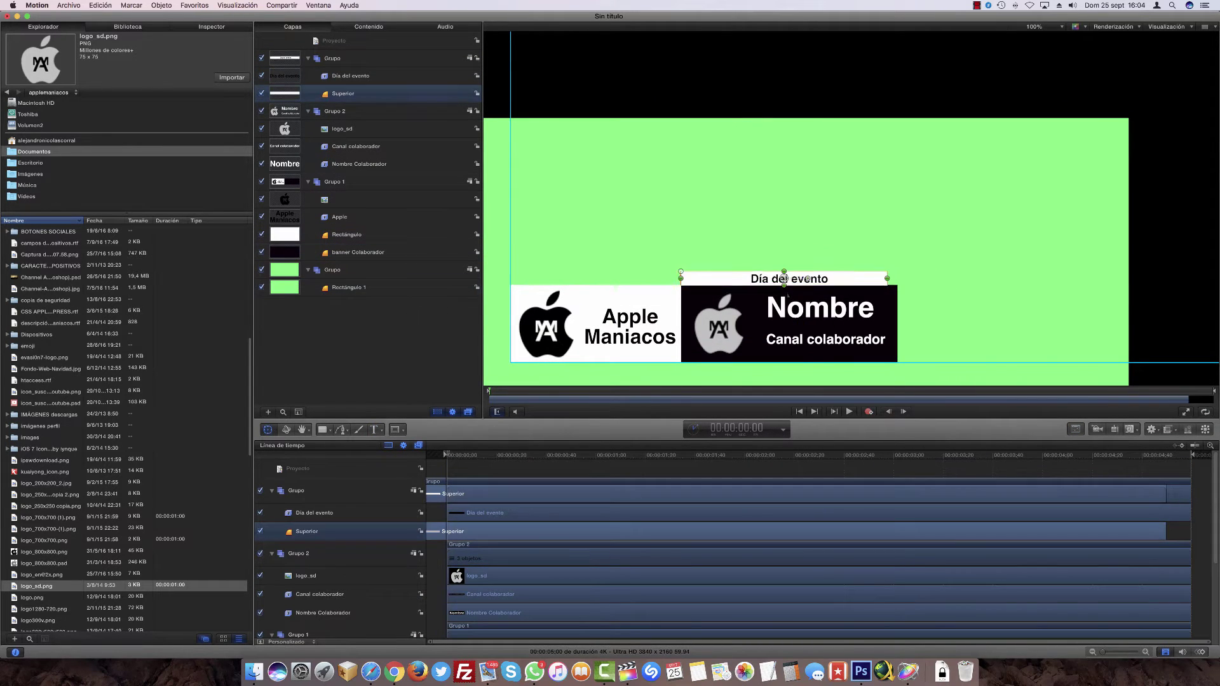
{"action": "left_click", "coordinate": [787, 280]}
{"action": "left_click", "coordinate": [601, 455]}
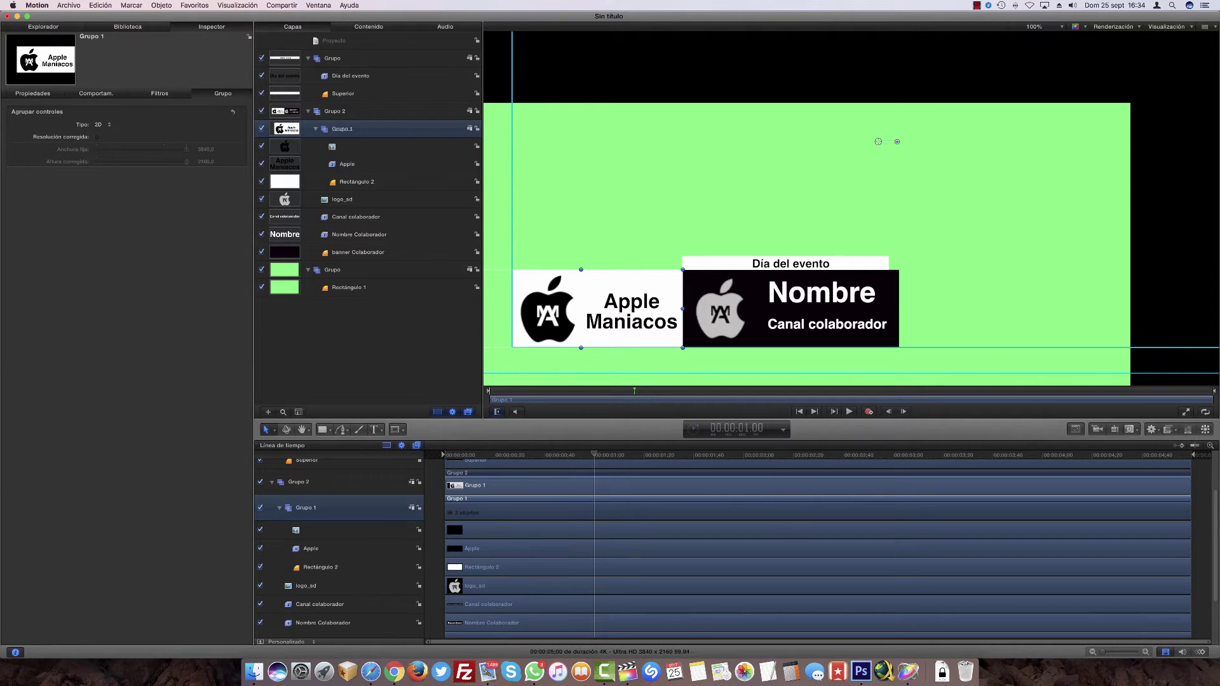
Move Grupo 1 above Grupo 2 and draw a rectangle mask over the Apple Maniacos box
{"action": "left_click_drag", "start_coordinate": [305, 507], "coordinate": [296, 472]}
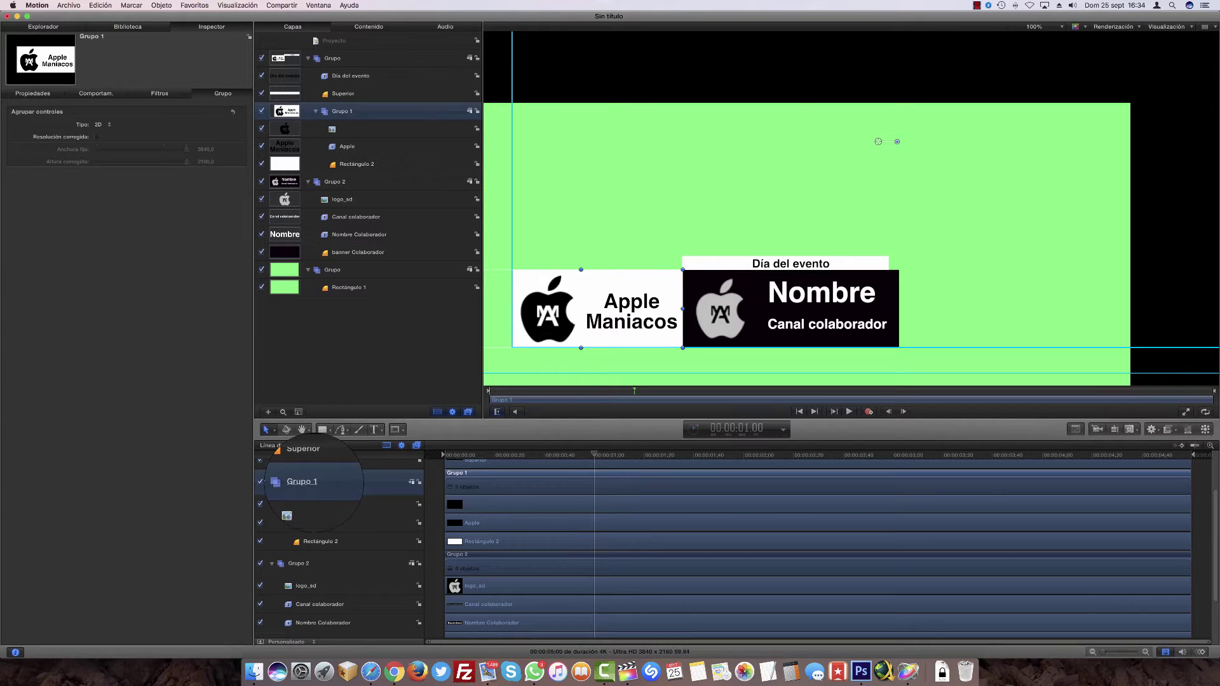
{"action": "left_click", "coordinate": [336, 487]}
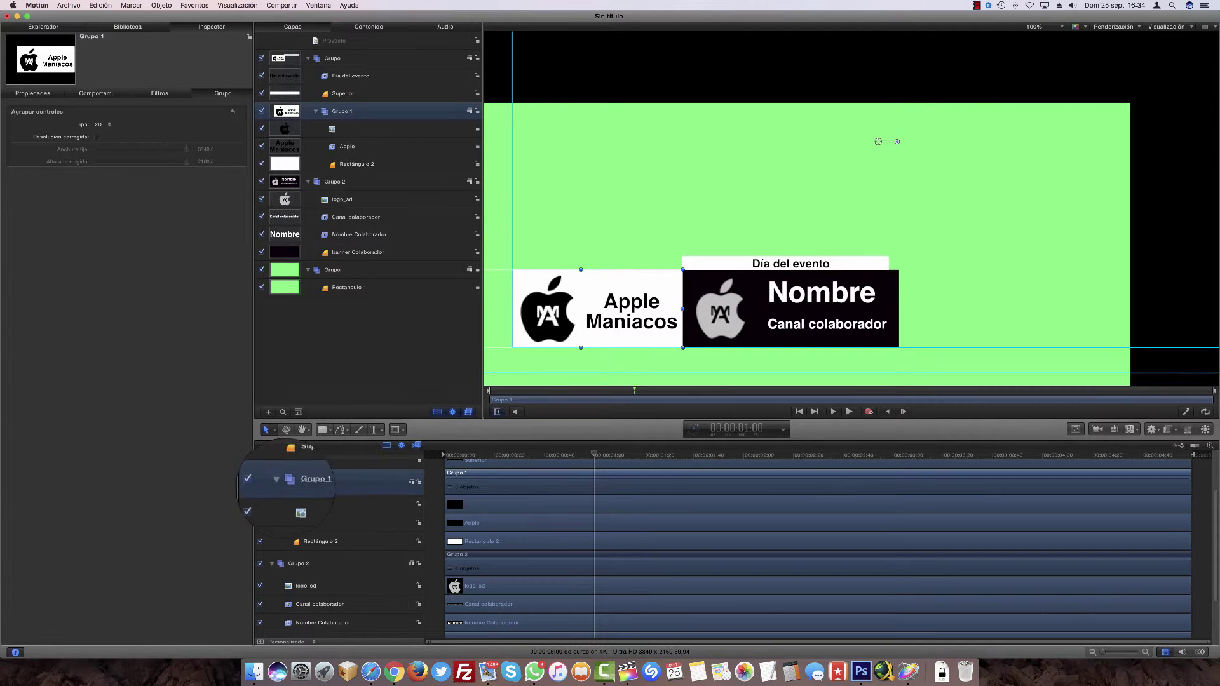
{"action": "left_click", "coordinate": [395, 429]}
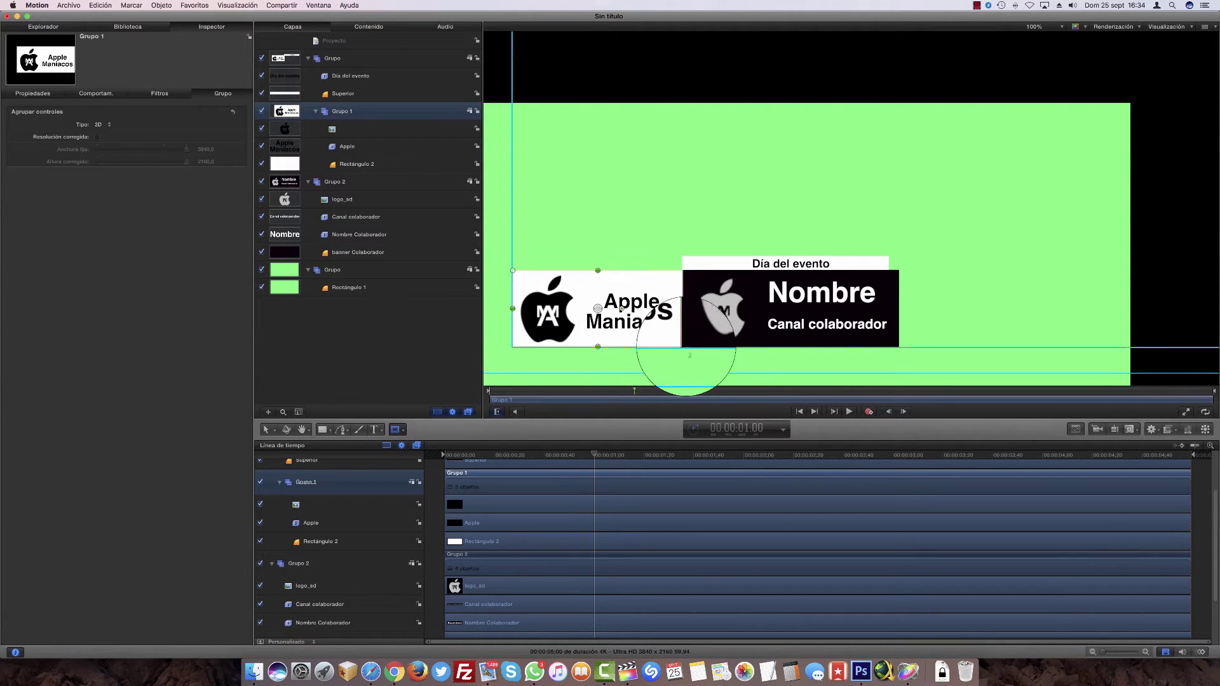
{"action": "left_click_drag", "start_coordinate": [682, 346], "coordinate": [683, 347]}
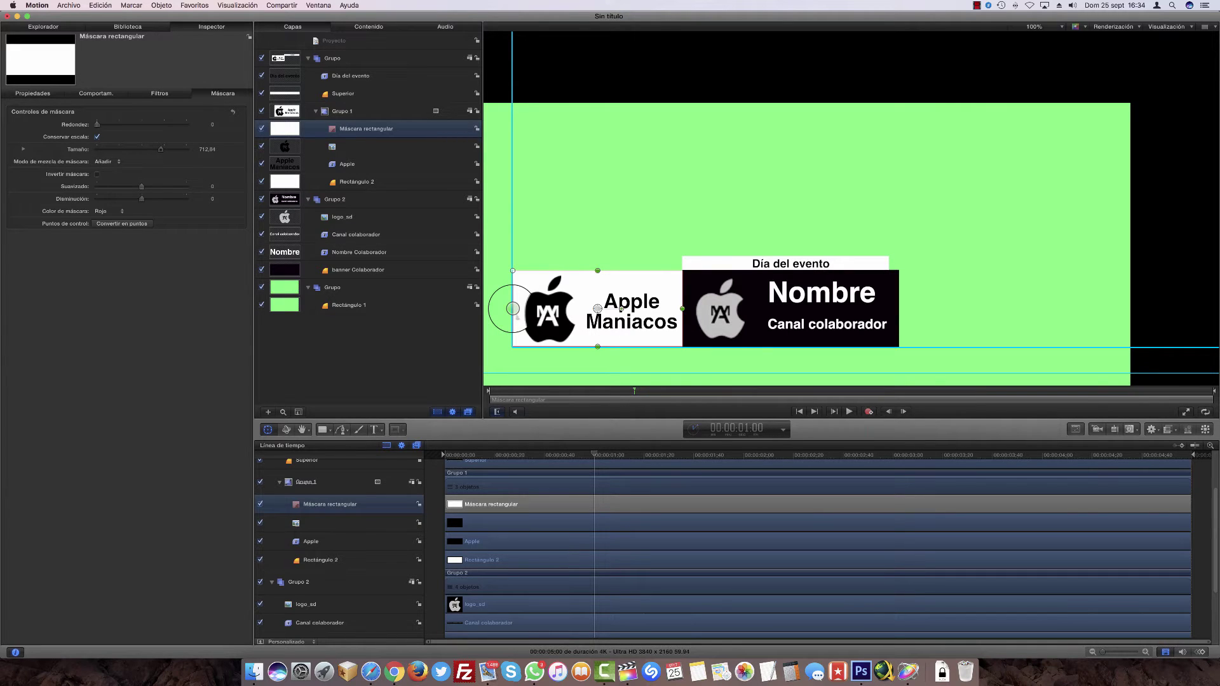
Extend the Máscara mask's left edge, show its position settings, and return the playhead to frame 21
{"action": "left_click_drag", "start_coordinate": [513, 309], "coordinate": [512, 308]}
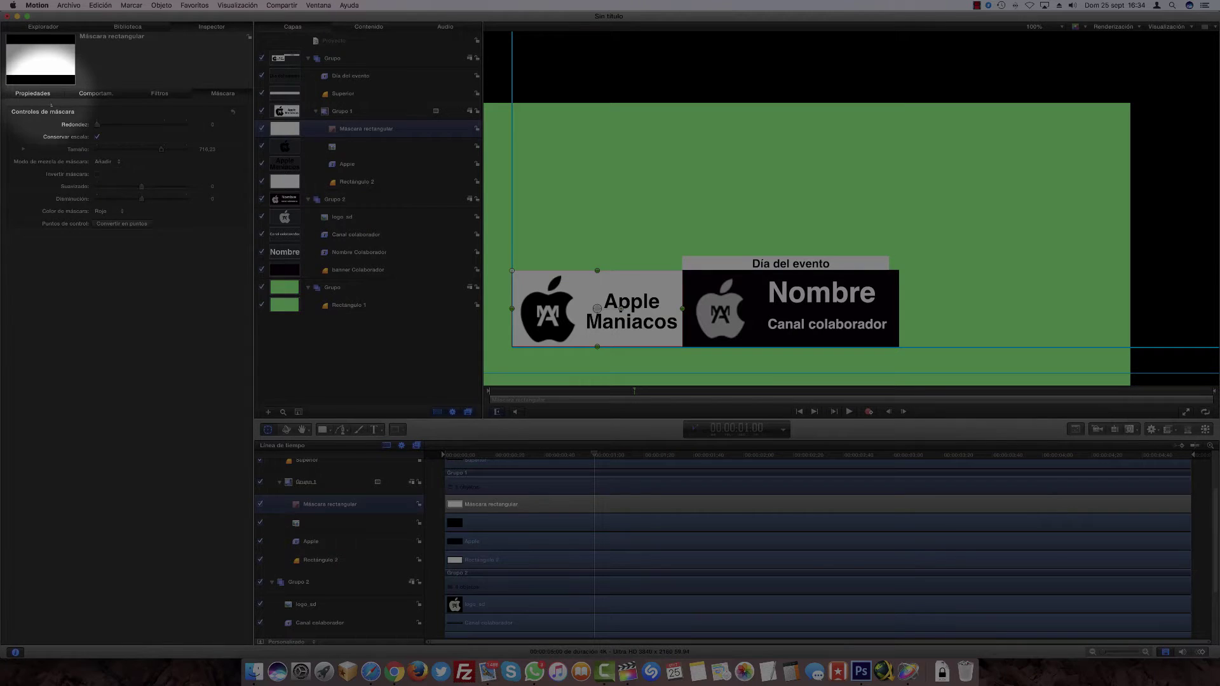
{"action": "left_click", "coordinate": [35, 94]}
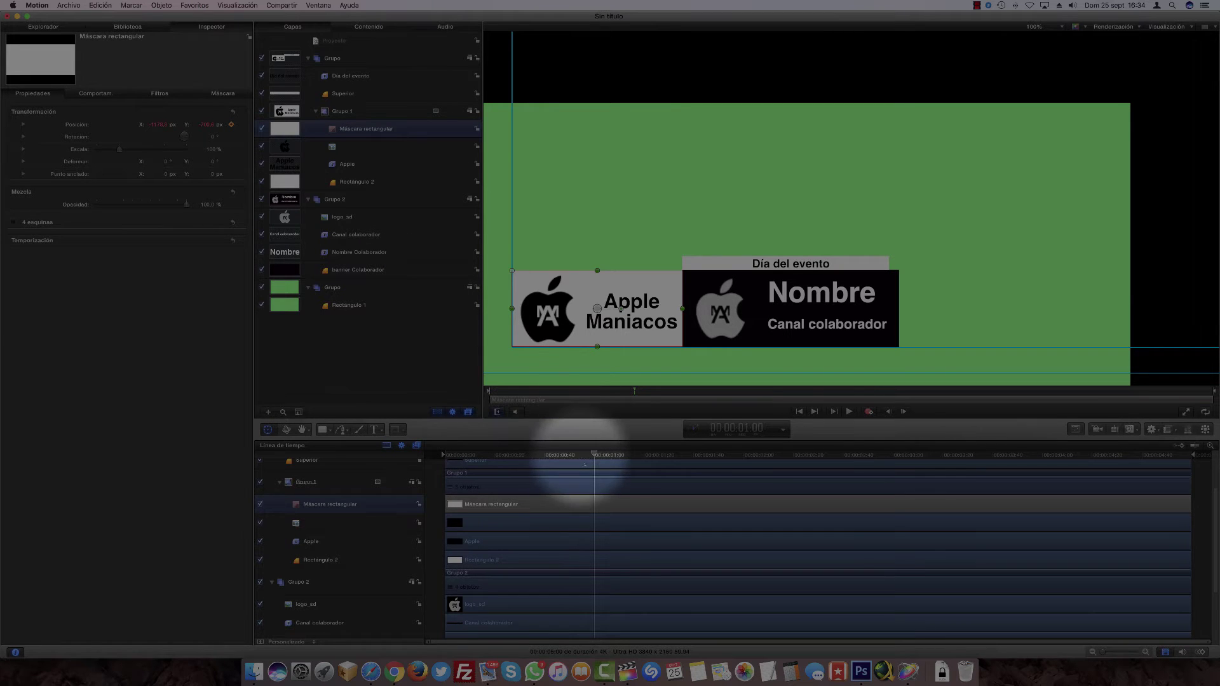
{"action": "left_click_drag", "start_coordinate": [599, 463], "coordinate": [498, 469]}
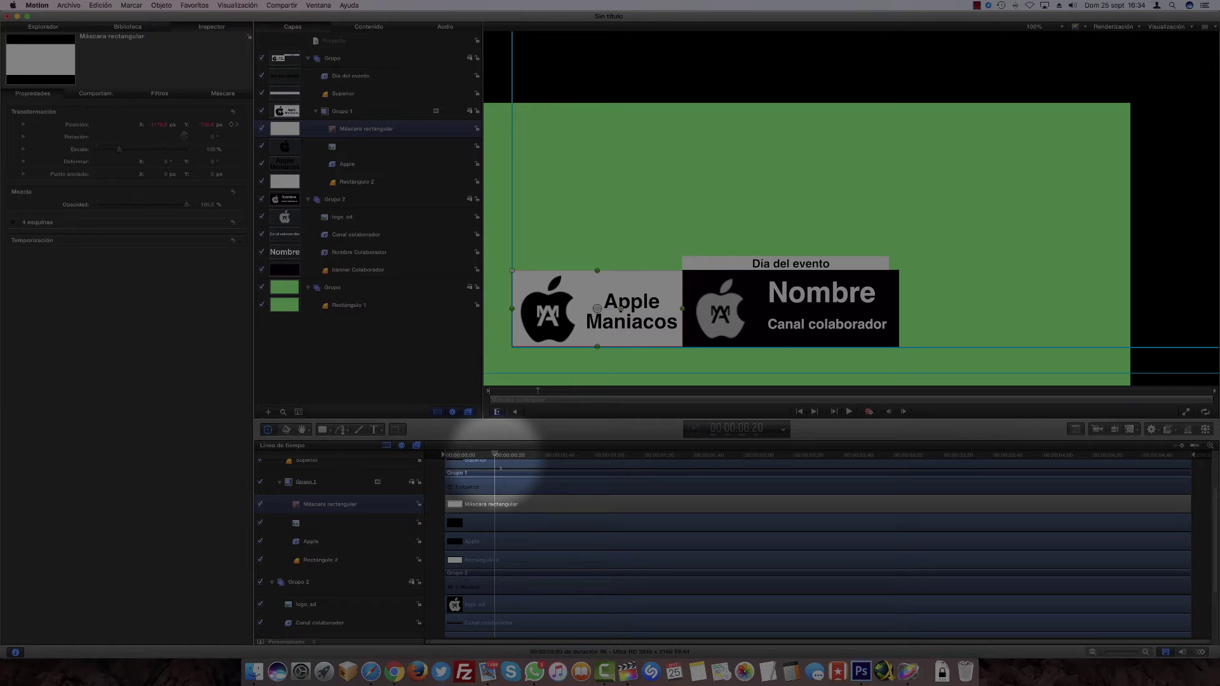
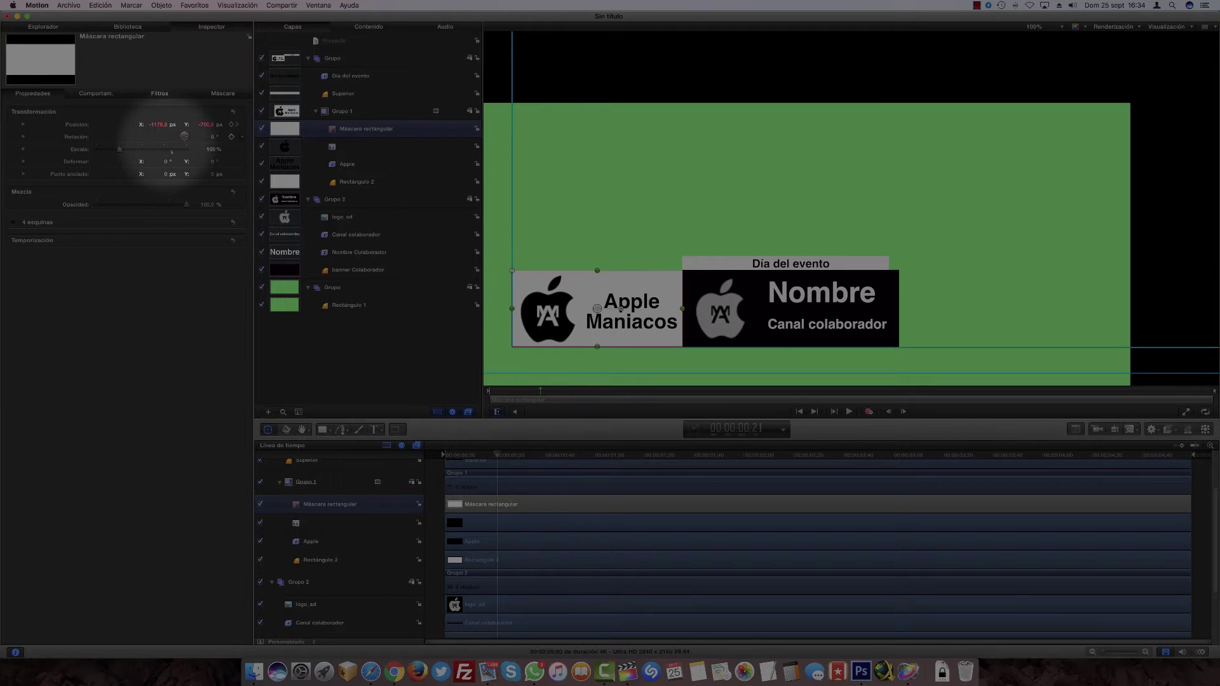
Nudge the Máscara rectangular slightly right, then play and step through the reveal to check it
{"action": "left_click_drag", "start_coordinate": [155, 124], "coordinate": [158, 124]}
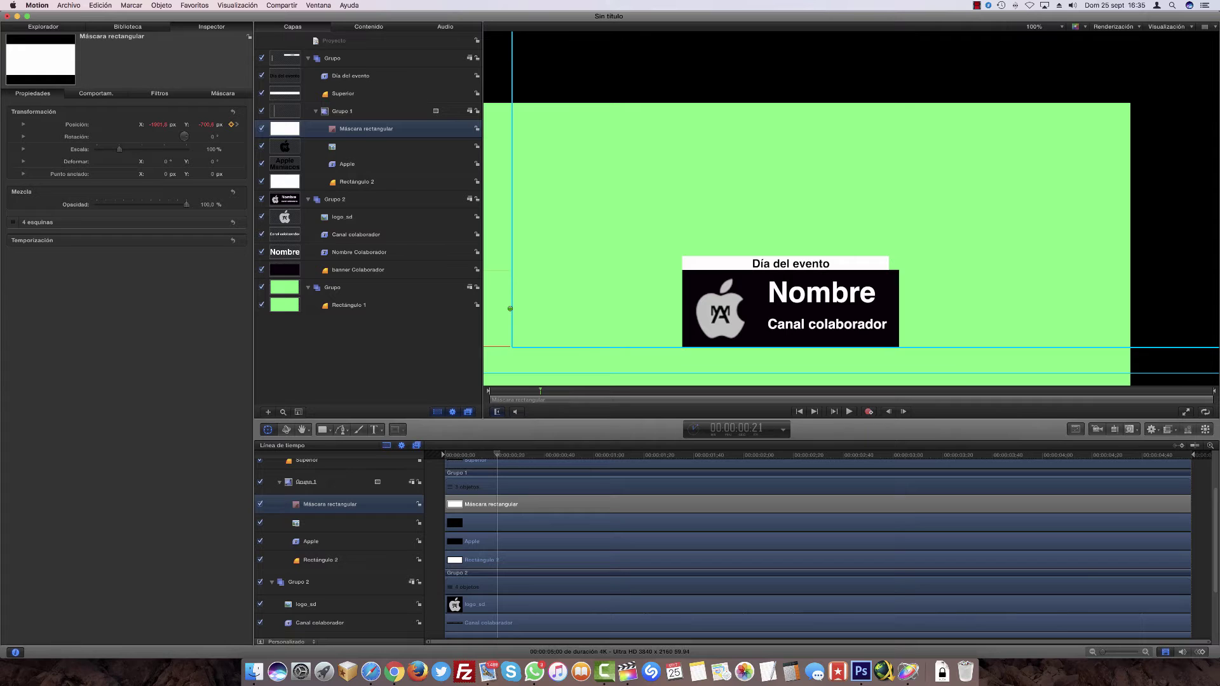
{"action": "key", "text": "Home"}
{"action": "key", "text": "space"}
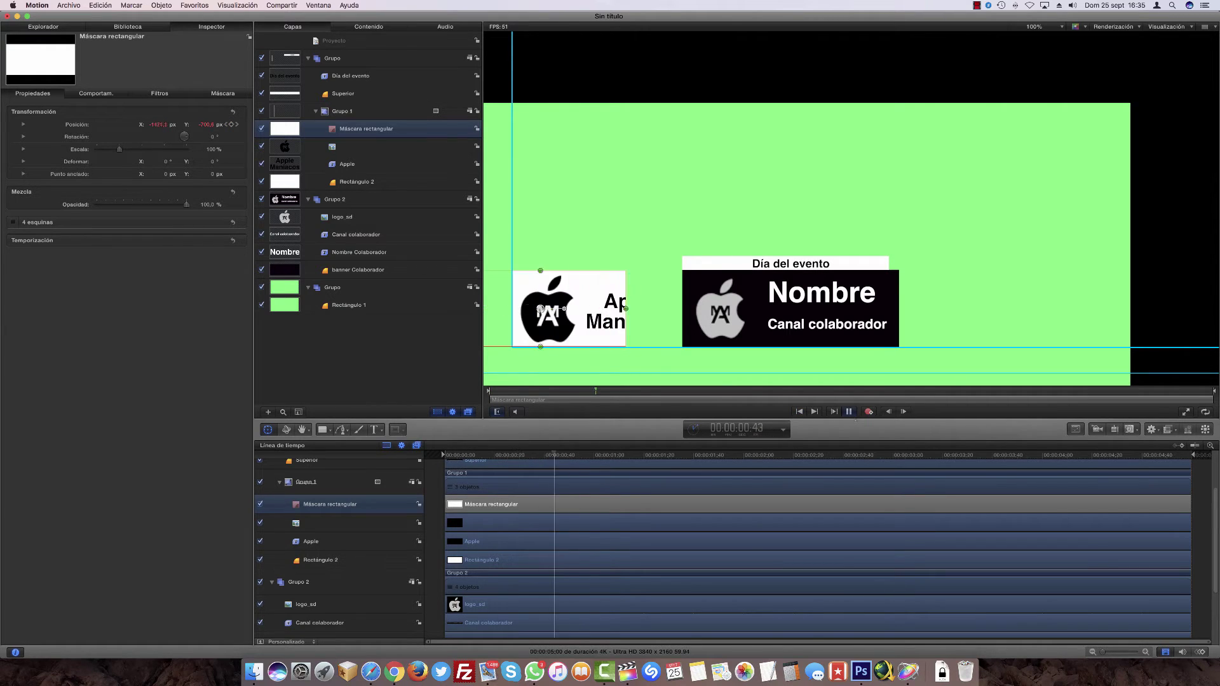
{"action": "key", "text": "space"}
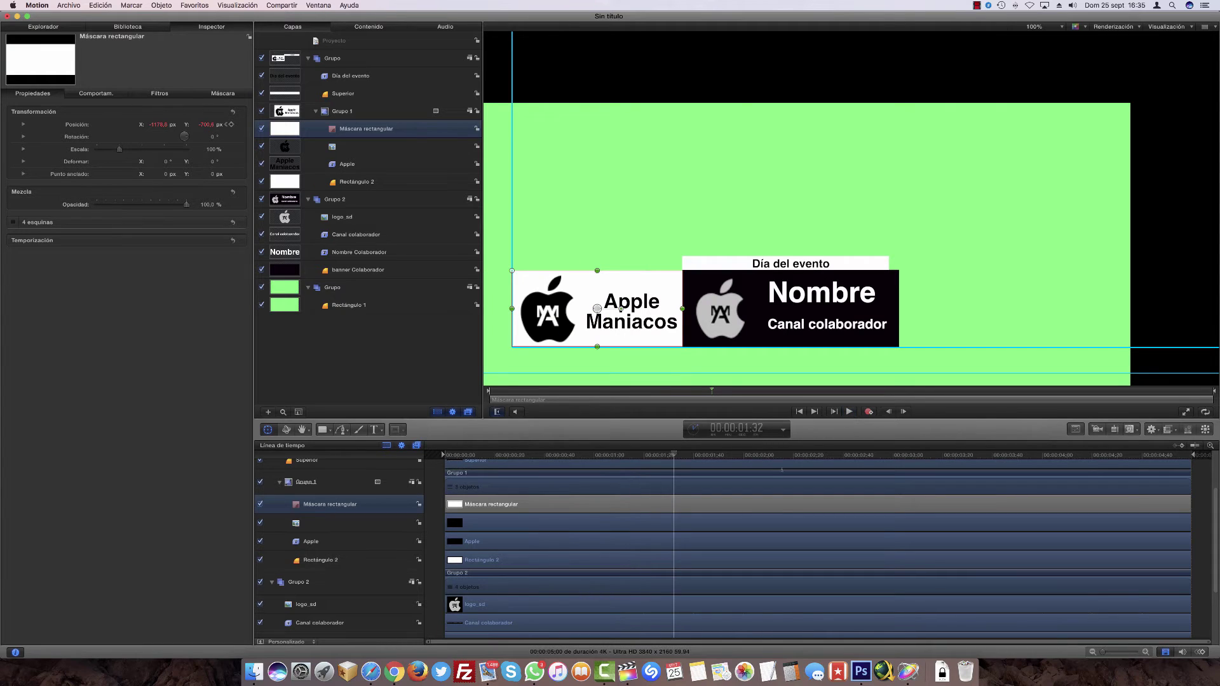
{"action": "key", "text": "Left"}
{"action": "key", "text": "Left"}
{"action": "key", "text": "Left"}
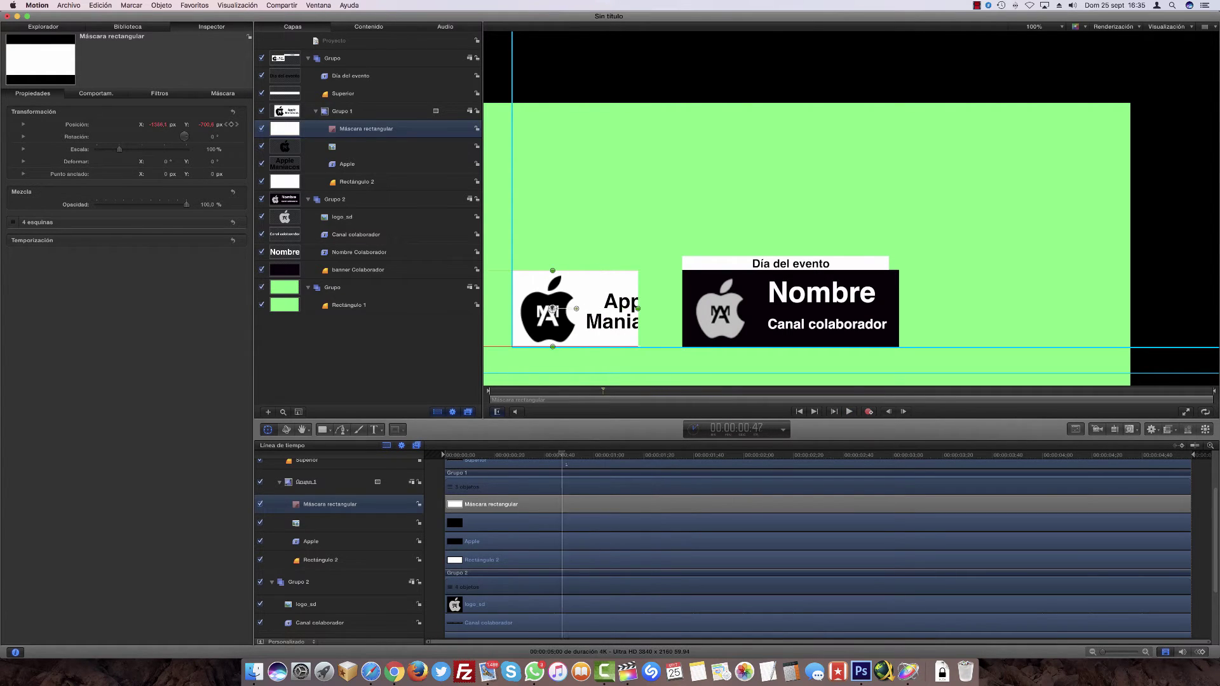
{"action": "key", "text": "Right"}
{"action": "key", "text": "Right"}
{"action": "key", "text": "Right"}
{"action": "key", "text": "Right"}
{"action": "key", "text": "Right"}
{"action": "key", "text": "Right"}
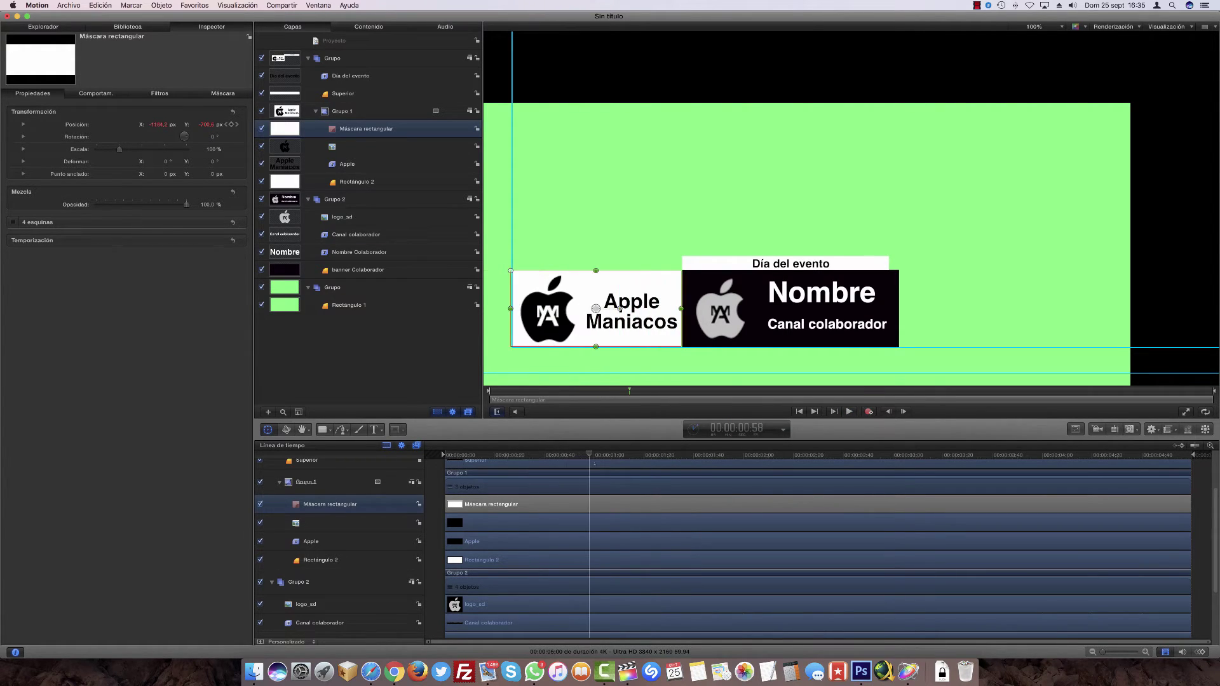
{"action": "key", "text": "Right"}
{"action": "key", "text": "Right"}
{"action": "key", "text": "Right"}
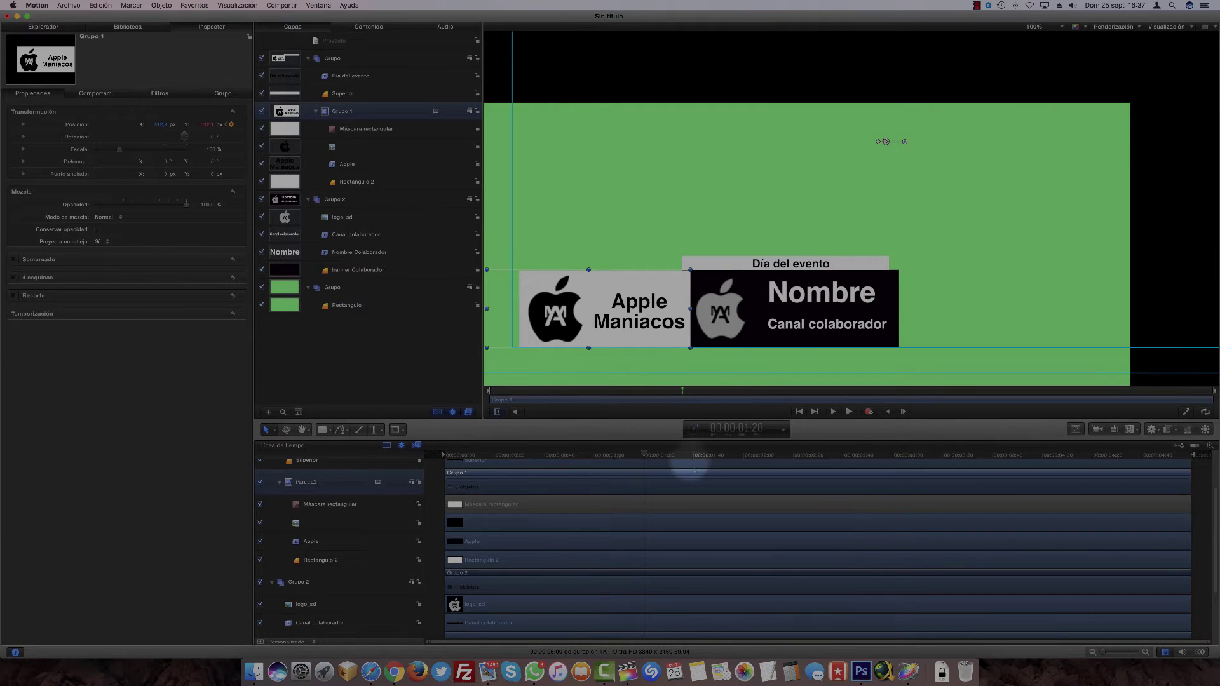
At 00:00:01:40, keyframe Grupo 1's Position X from 412.9 to 384.7 and preview the reveal
{"action": "left_click_drag", "start_coordinate": [645, 455], "coordinate": [694, 455]}
{"action": "left_click_drag", "start_coordinate": [164, 125], "coordinate": [159, 124]}
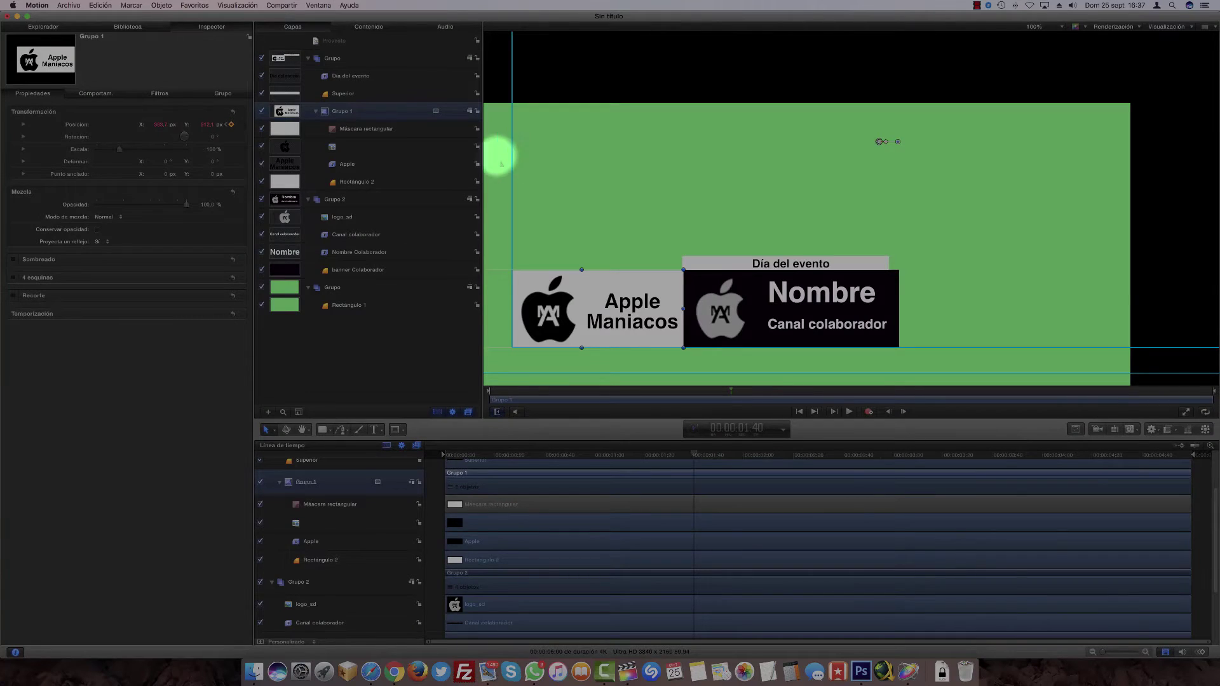
{"action": "left_click", "coordinate": [799, 411]}
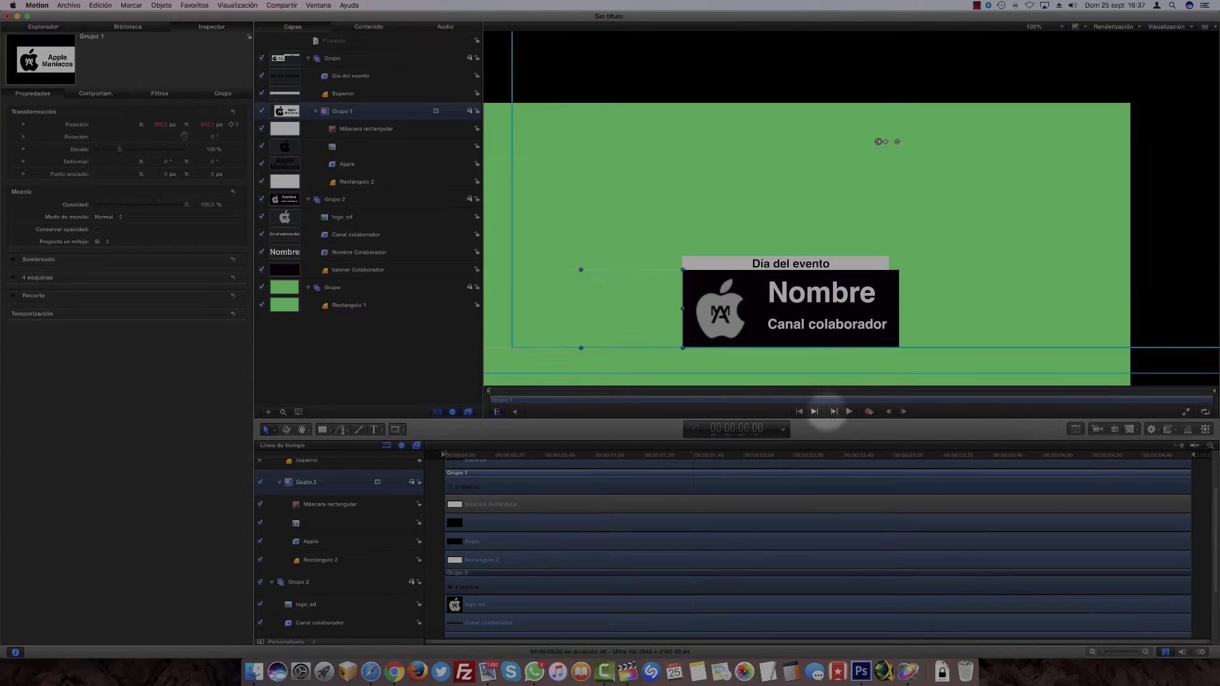
{"action": "left_click", "coordinate": [849, 411]}
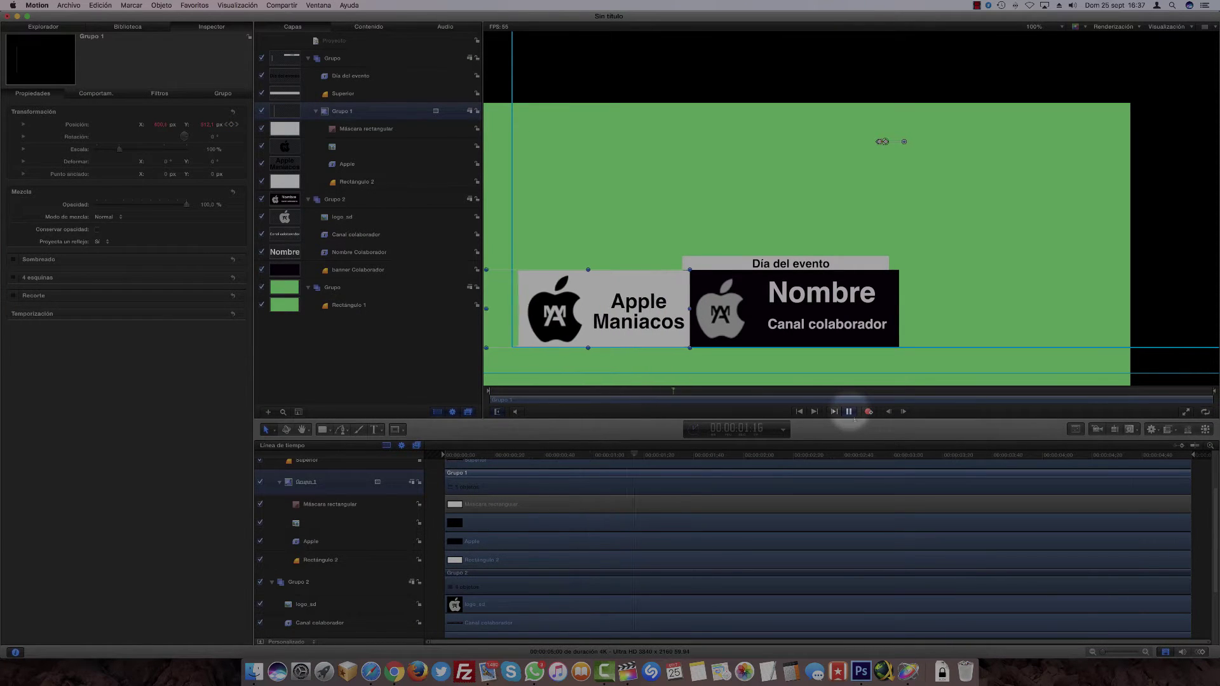
{"action": "left_click", "coordinate": [849, 411]}
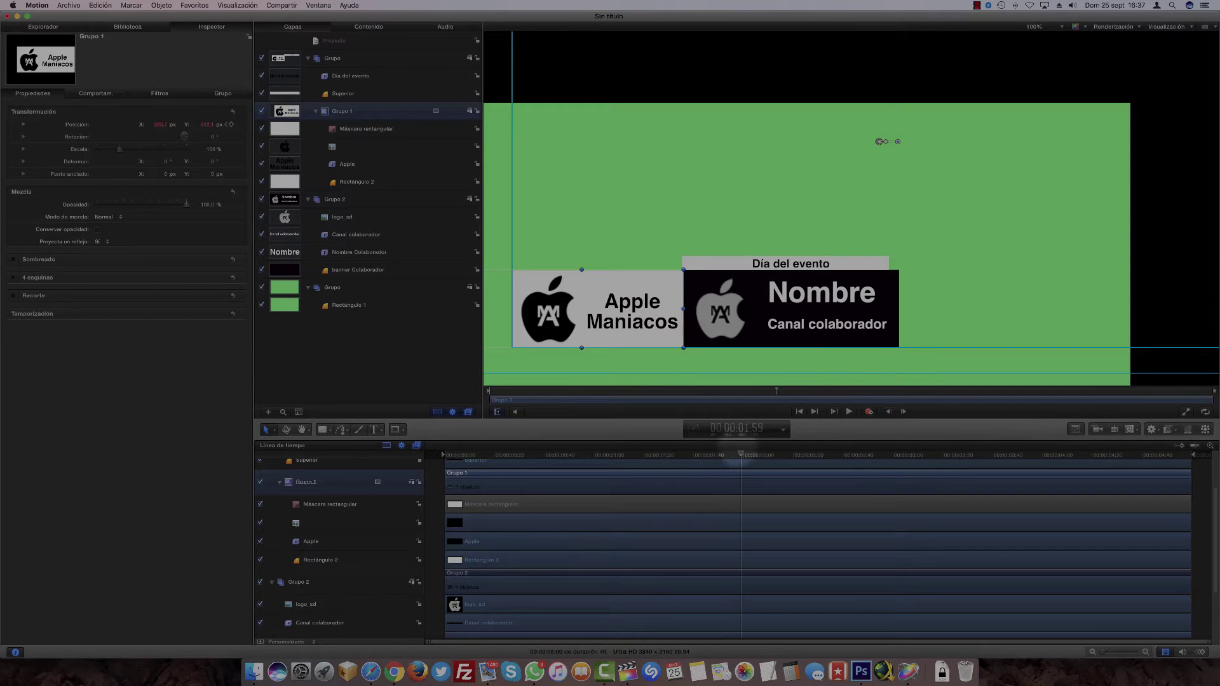
{"action": "left_click_drag", "start_coordinate": [742, 457], "coordinate": [594, 454]}
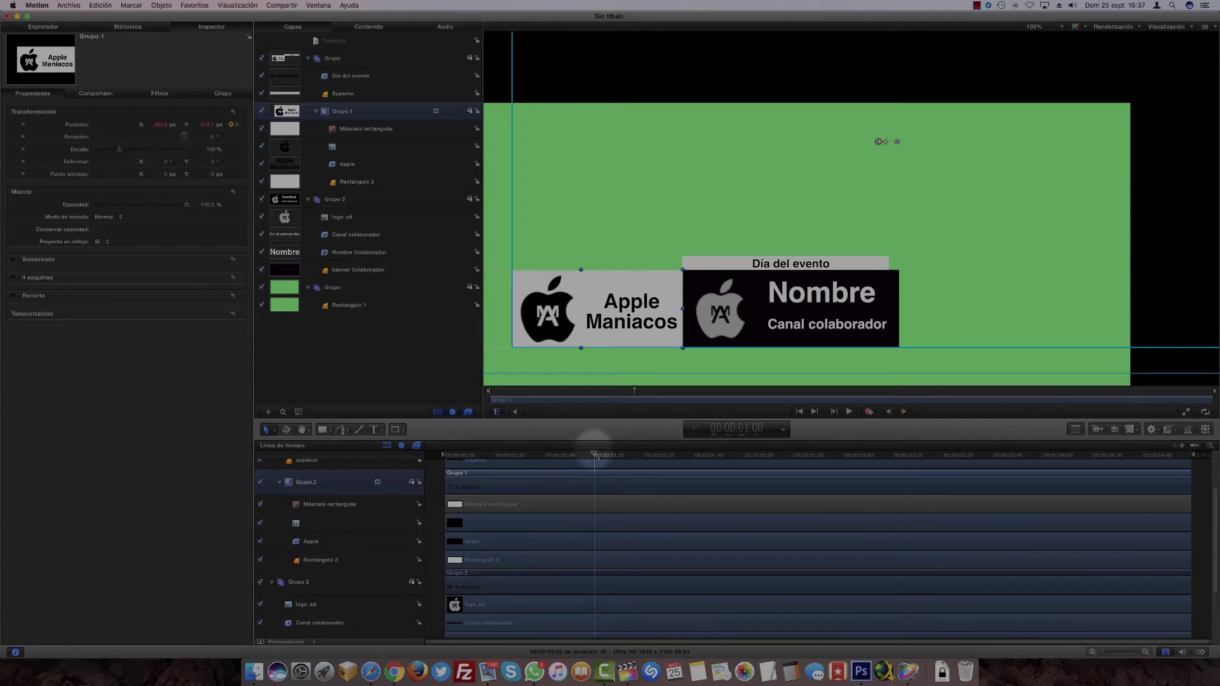
Draw a rectangle mask on Grupo 2 over the Nombre banner, raising its top edge slightly
{"action": "left_click", "coordinate": [279, 482]}
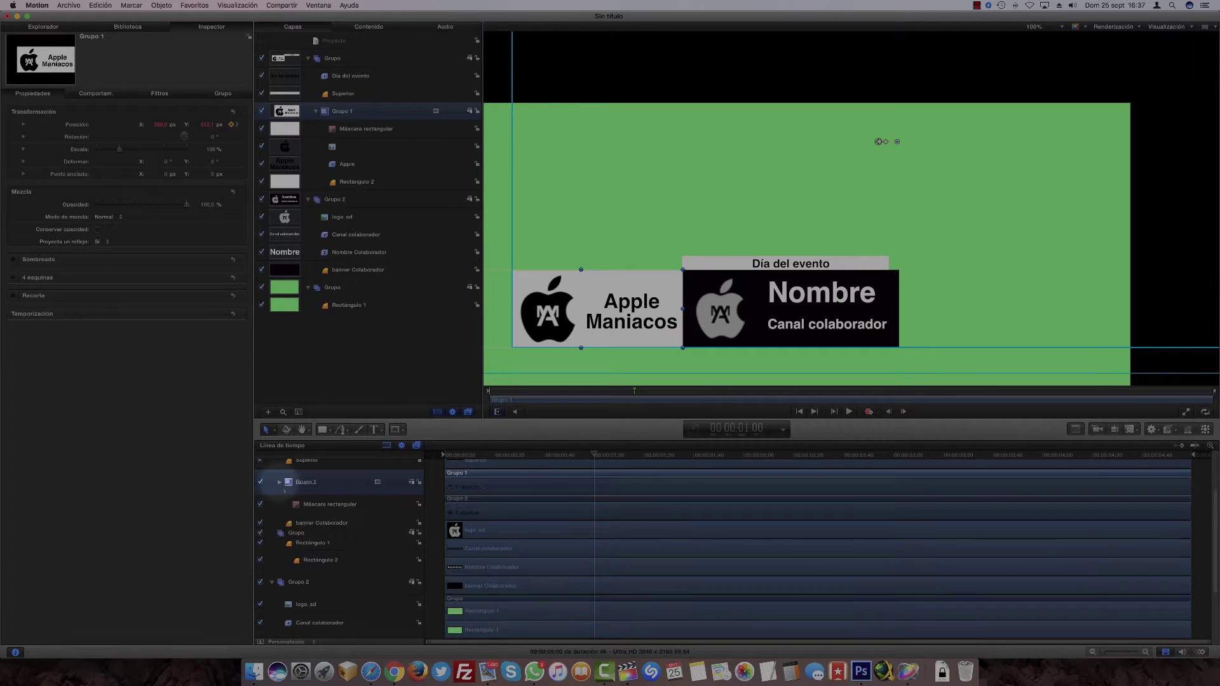
{"action": "left_click", "coordinate": [299, 509]}
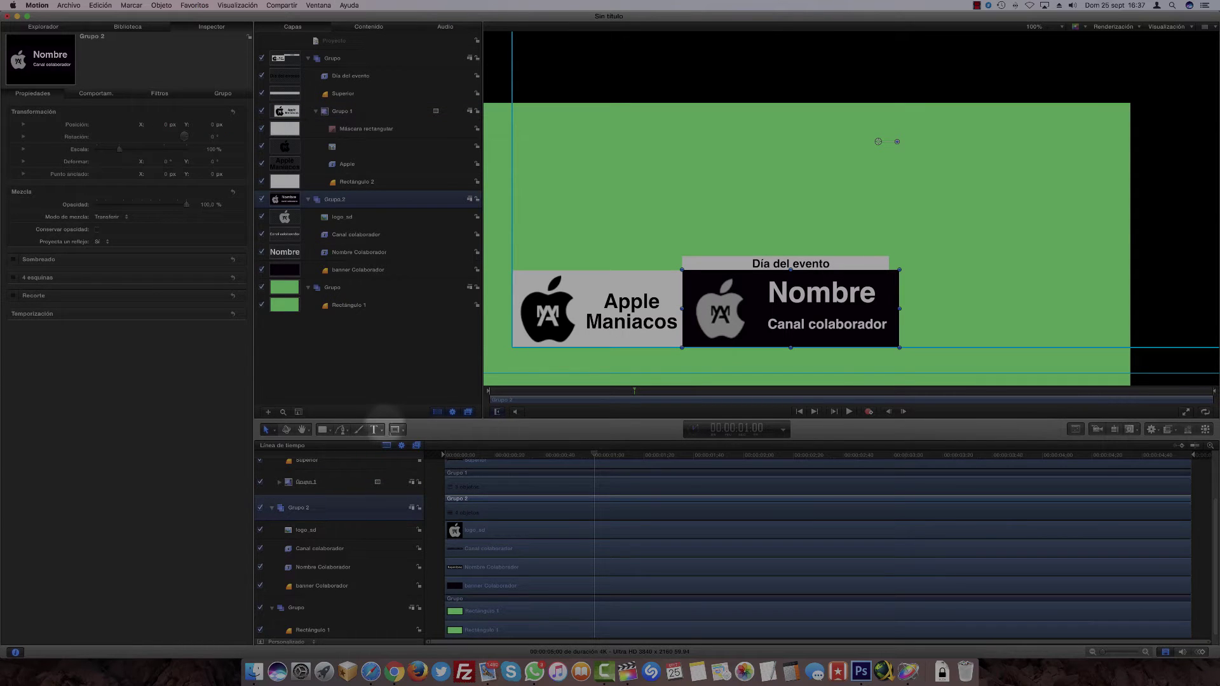
{"action": "left_click", "coordinate": [394, 430]}
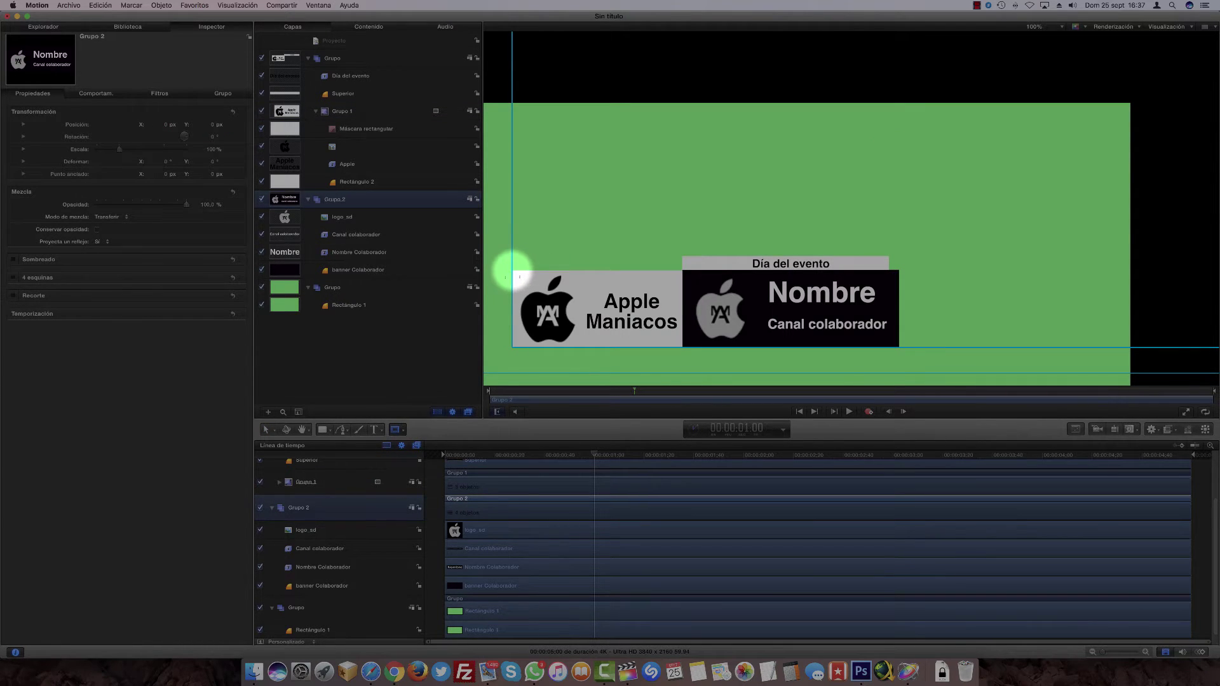
{"action": "left_click_drag", "start_coordinate": [512, 275], "coordinate": [905, 346]}
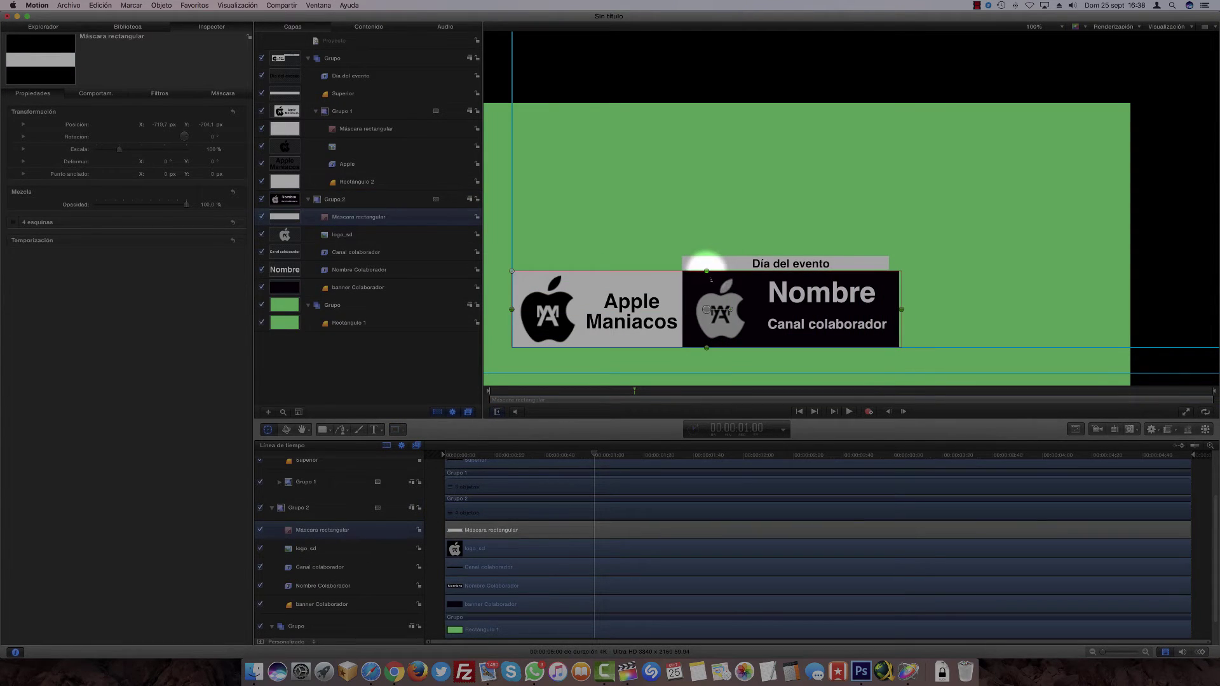
{"action": "left_click_drag", "start_coordinate": [707, 271], "coordinate": [707, 270]}
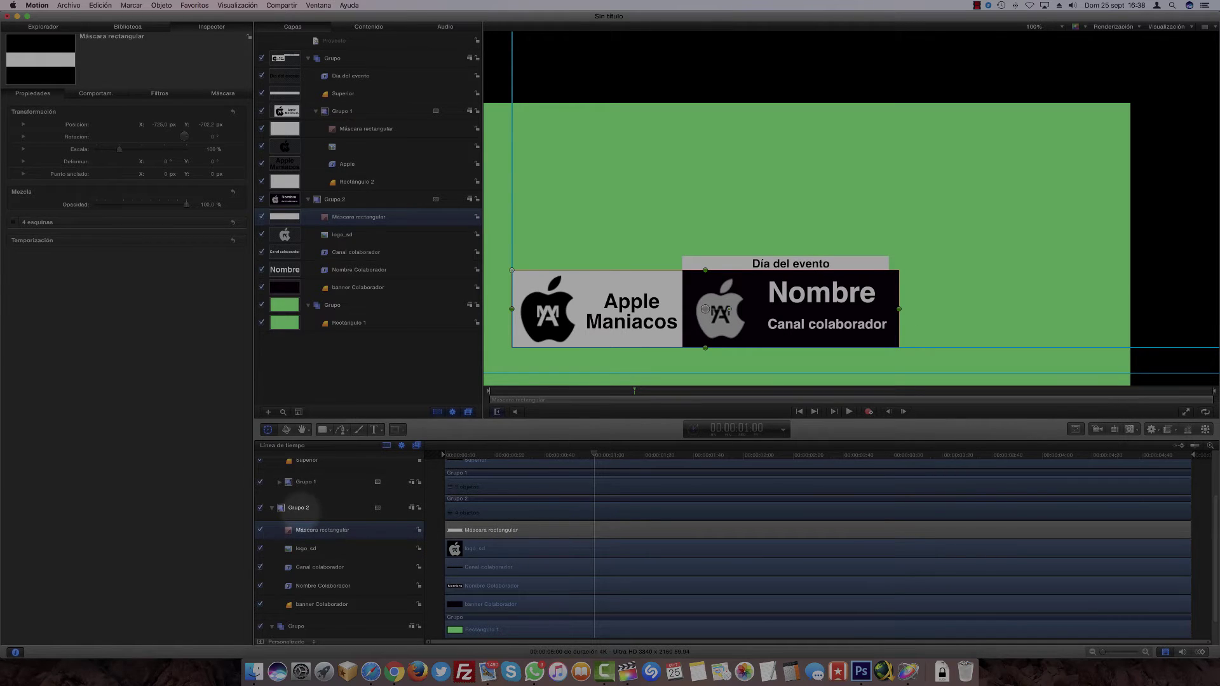
{"action": "left_click", "coordinate": [299, 508]}
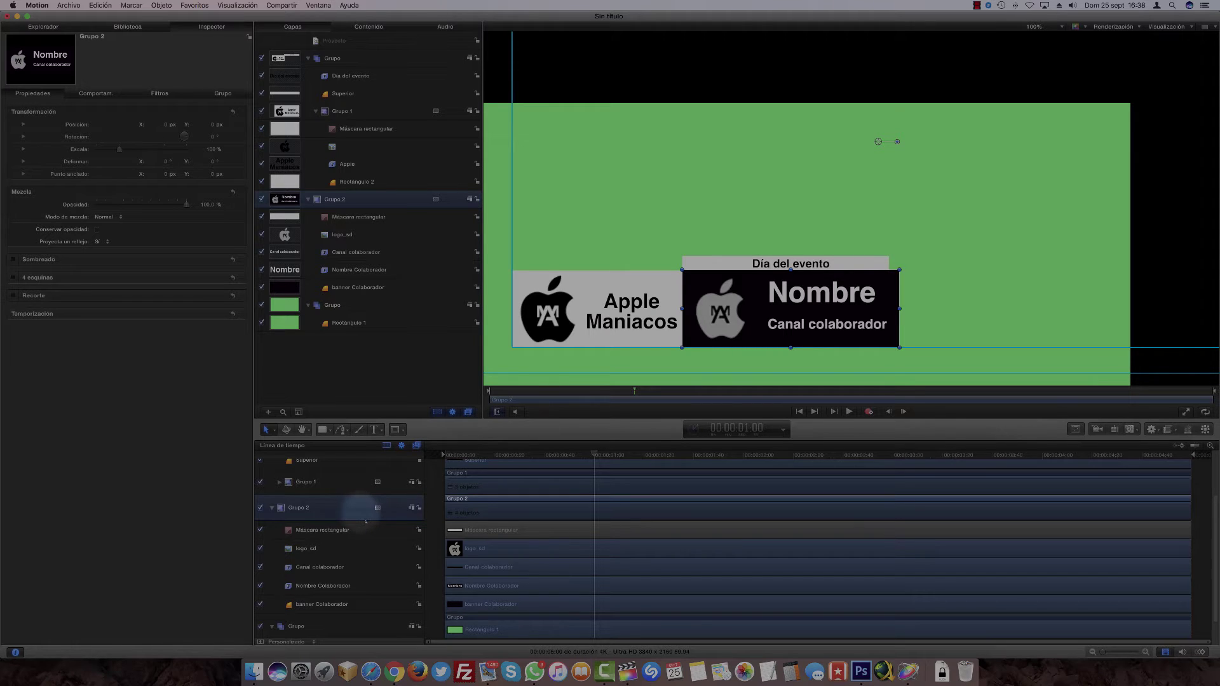
Keyframe banner Colaborador's Position at 1:00 and set Position X to -1531.5 px earlier
{"action": "mouse_move", "coordinate": [337, 604]}
{"action": "left_mouse_down"}
{"action": "mouse_move", "coordinate": [674, 361]}
{"action": "mouse_move", "coordinate": [668, 348]}
{"action": "left_mouse_up"}
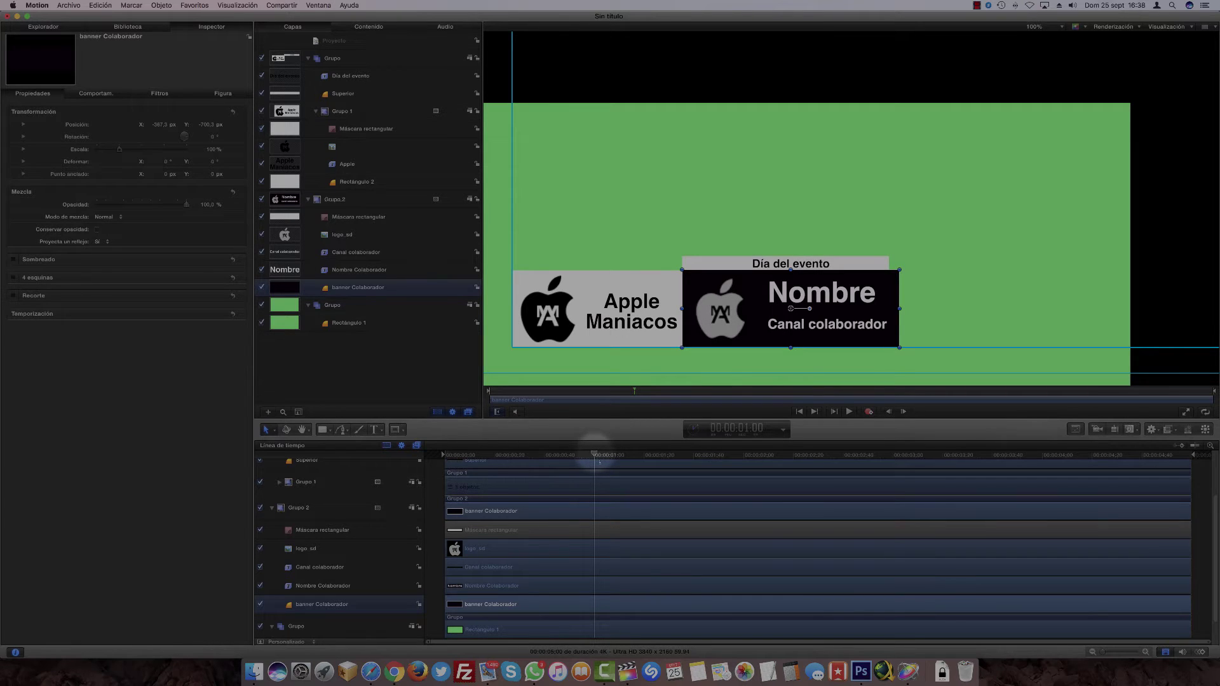
{"action": "left_click_drag", "start_coordinate": [594, 450], "coordinate": [595, 453]}
{"action": "left_click", "coordinate": [231, 124]}
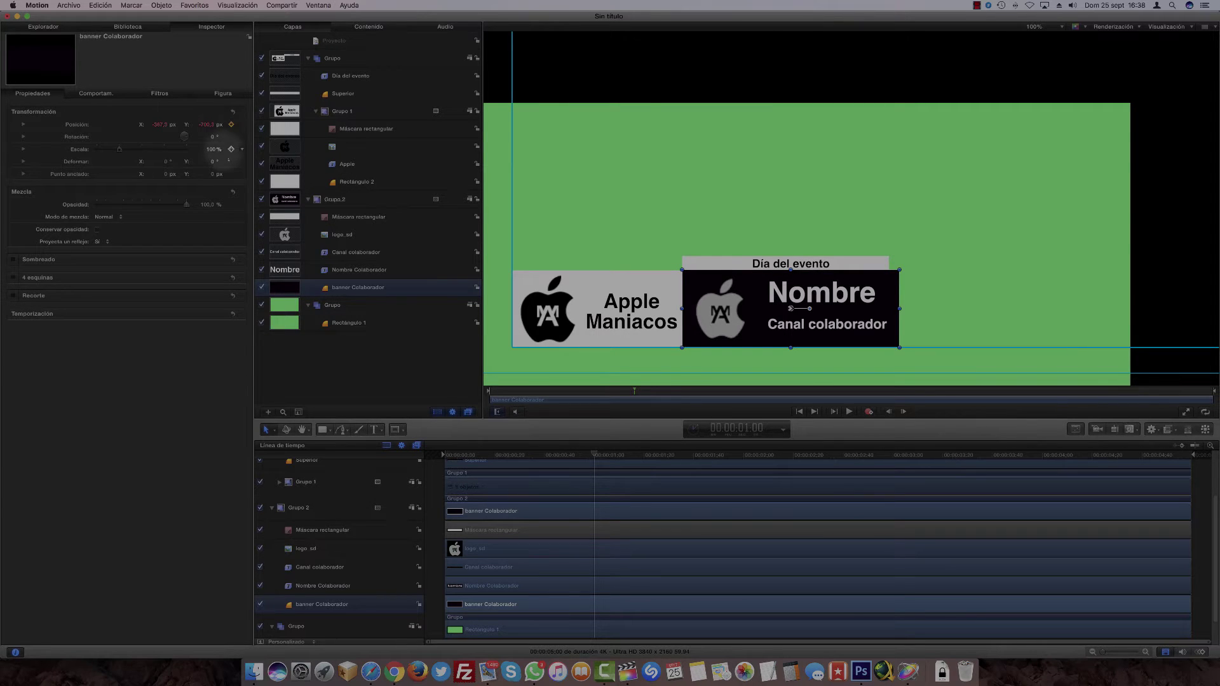
{"action": "left_click_drag", "start_coordinate": [593, 452], "coordinate": [510, 453]}
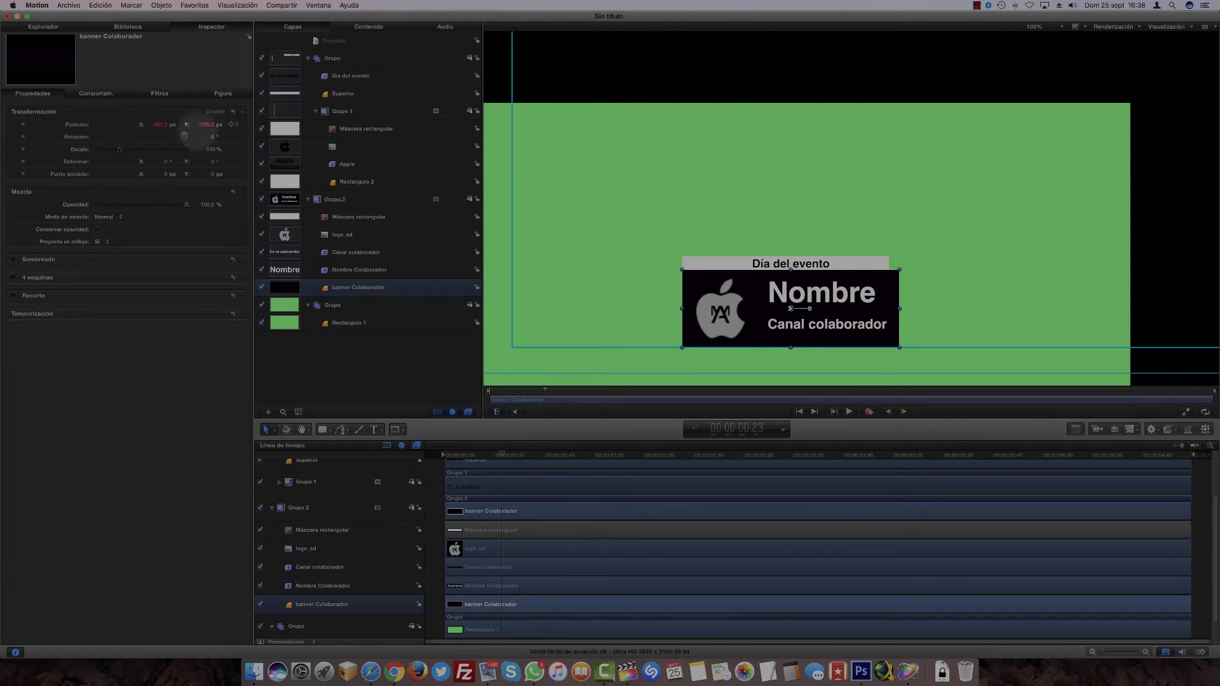
{"action": "left_click_drag", "start_coordinate": [160, 125], "coordinate": [157, 125]}
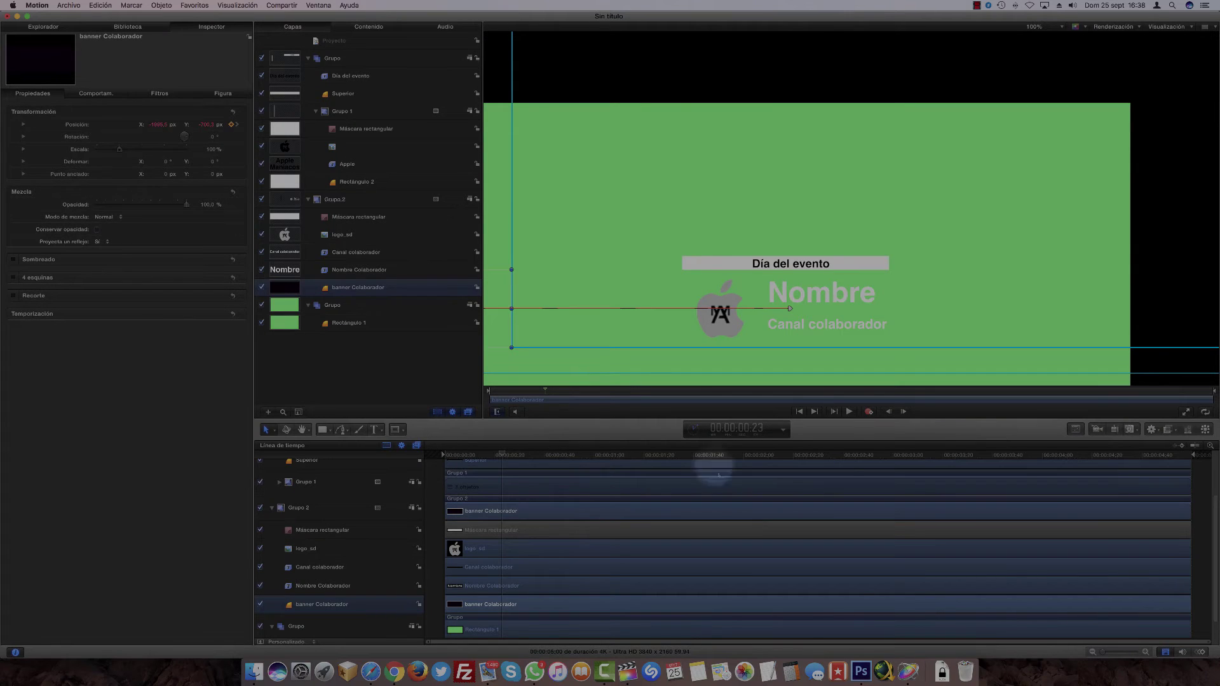
Play the animation to check the banner sliding in from the left
{"action": "left_click", "coordinate": [799, 411]}
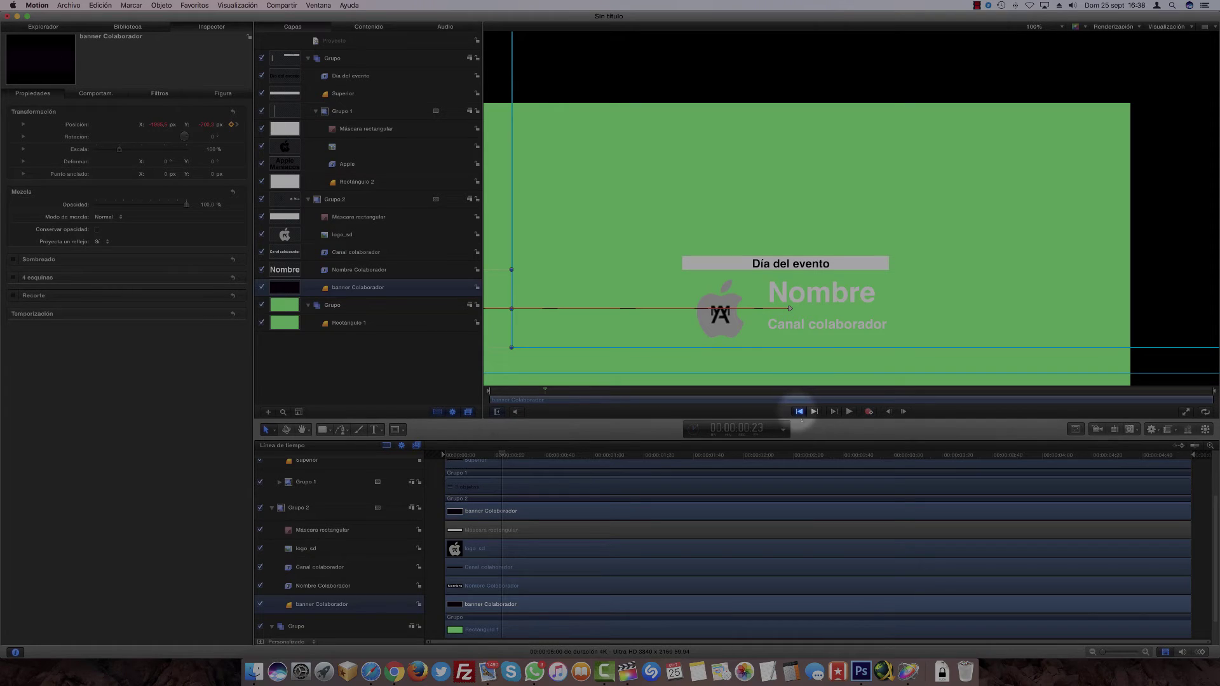
{"action": "left_click", "coordinate": [849, 413]}
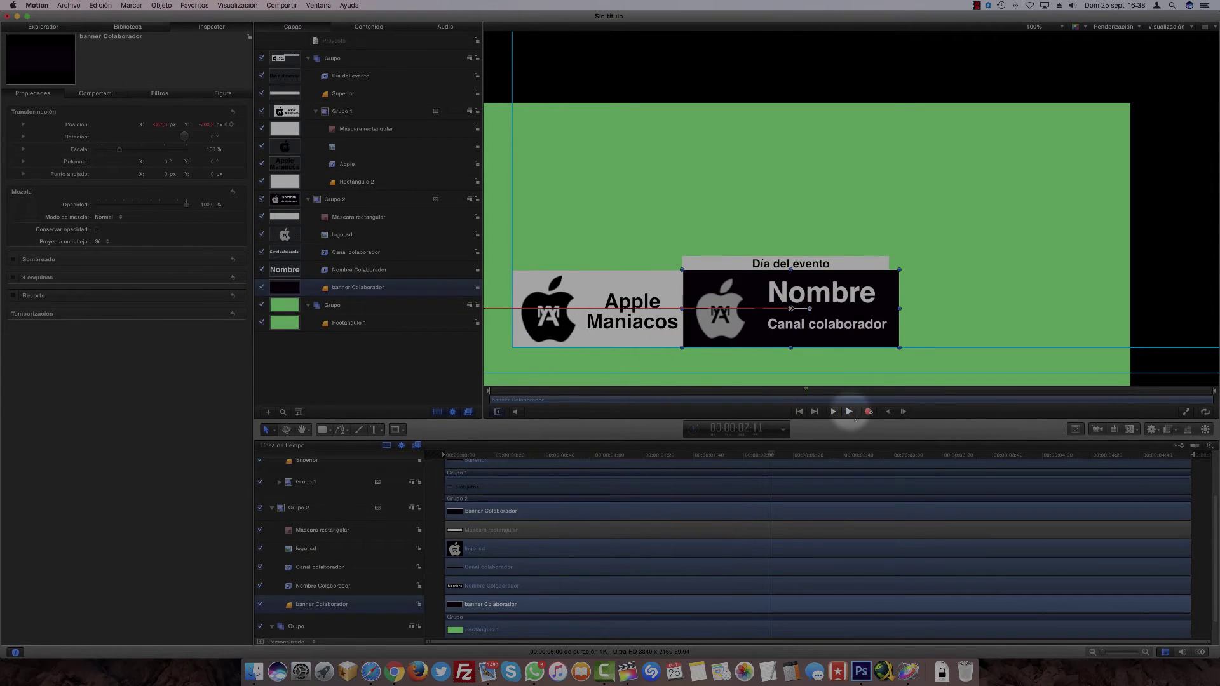
{"action": "mouse_move", "coordinate": [771, 458]}
{"action": "left_mouse_down"}
{"action": "mouse_move", "coordinate": [573, 467]}
{"action": "mouse_move", "coordinate": [596, 467]}
{"action": "left_mouse_up"}
{"action": "left_click", "coordinate": [323, 585]}
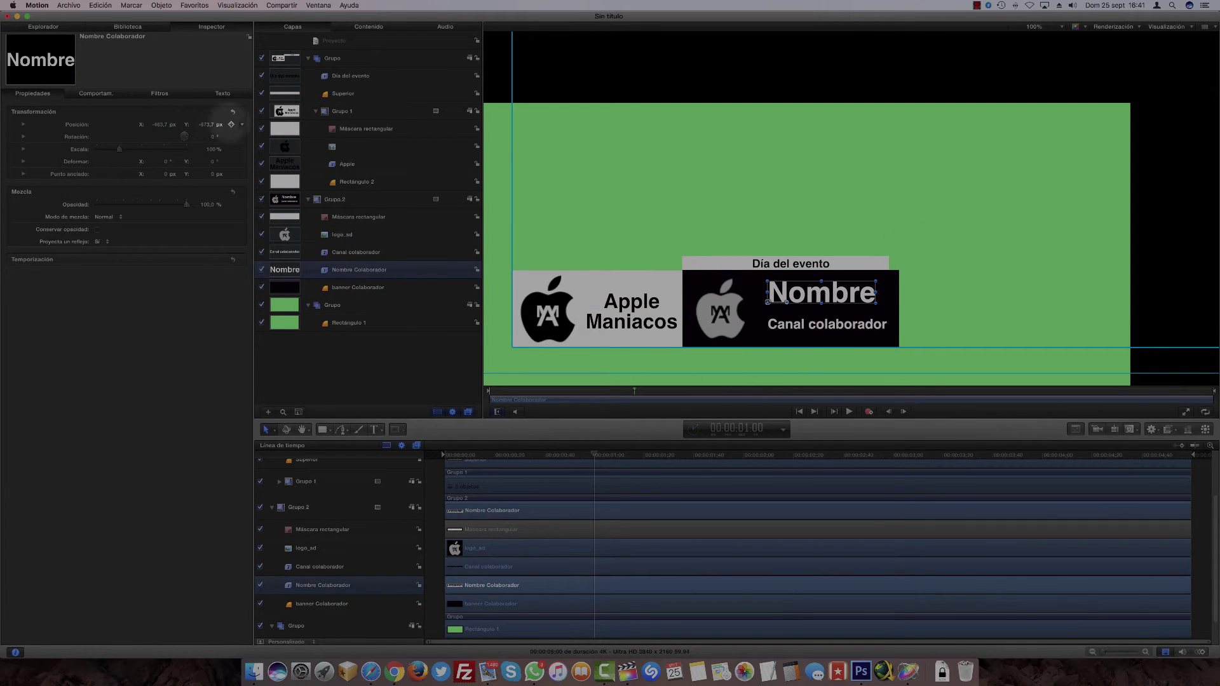
Add Position keyframes to the Nombre Colaborador text, shifting it right and back left
{"action": "left_click", "coordinate": [231, 125]}
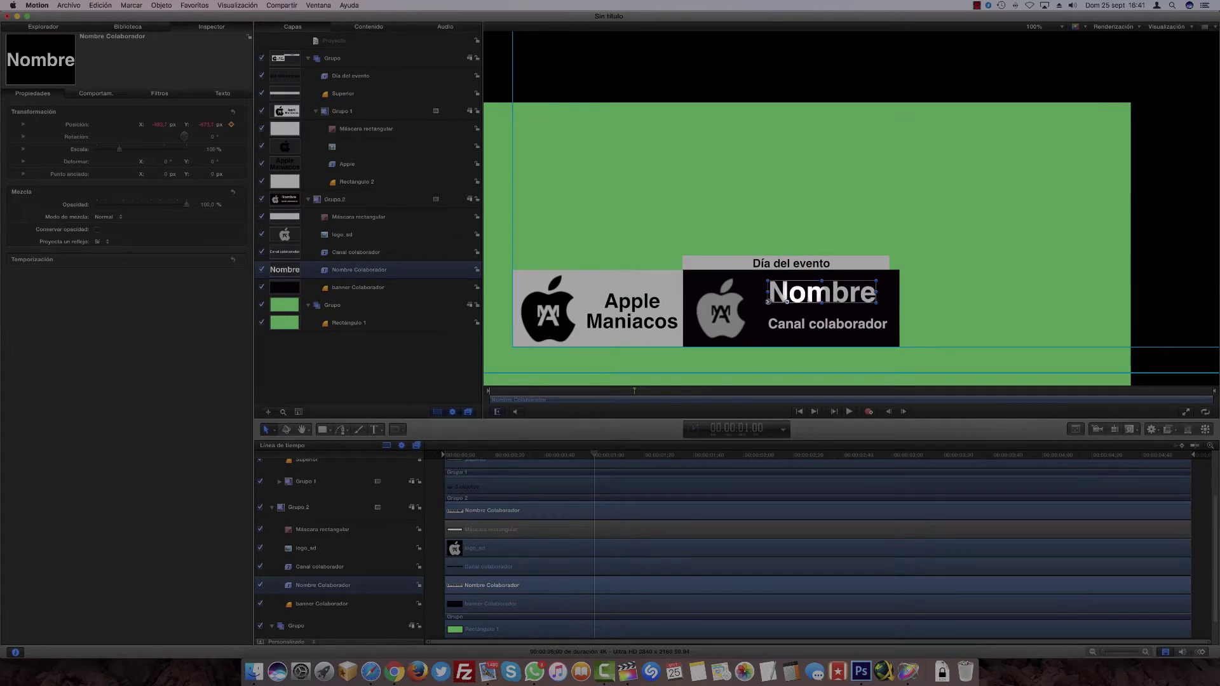
{"action": "left_click_drag", "start_coordinate": [709, 471], "coordinate": [643, 470]}
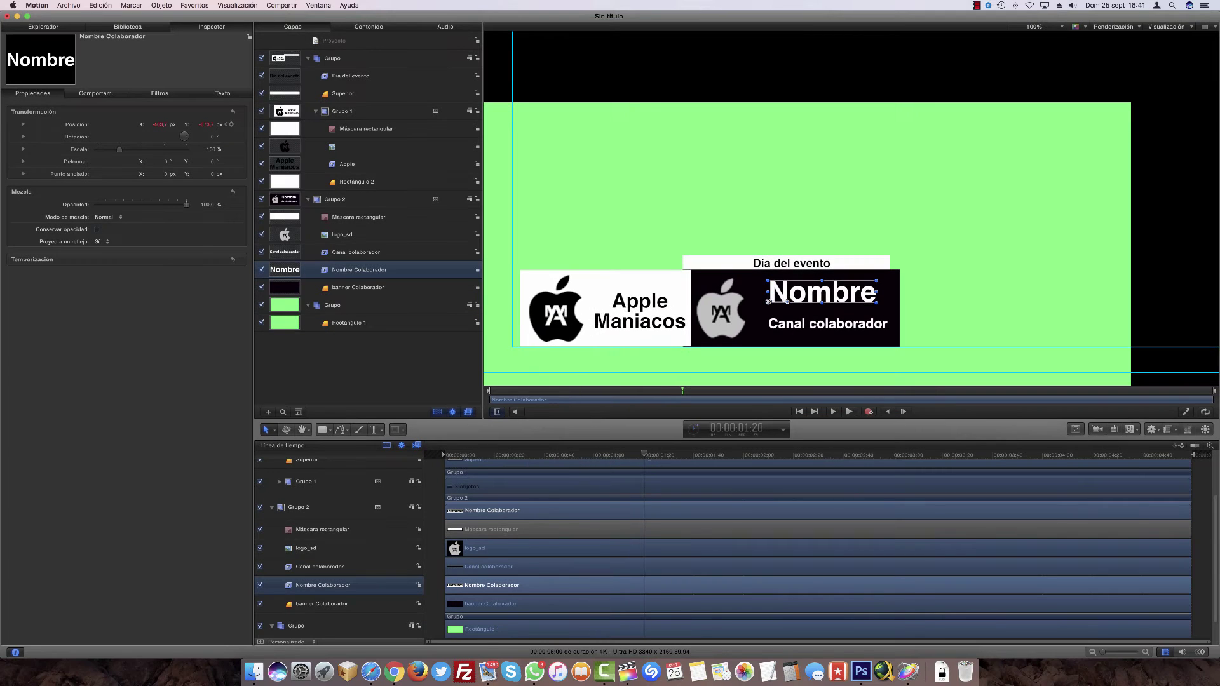
{"action": "left_click_drag", "start_coordinate": [159, 124], "coordinate": [167, 124]}
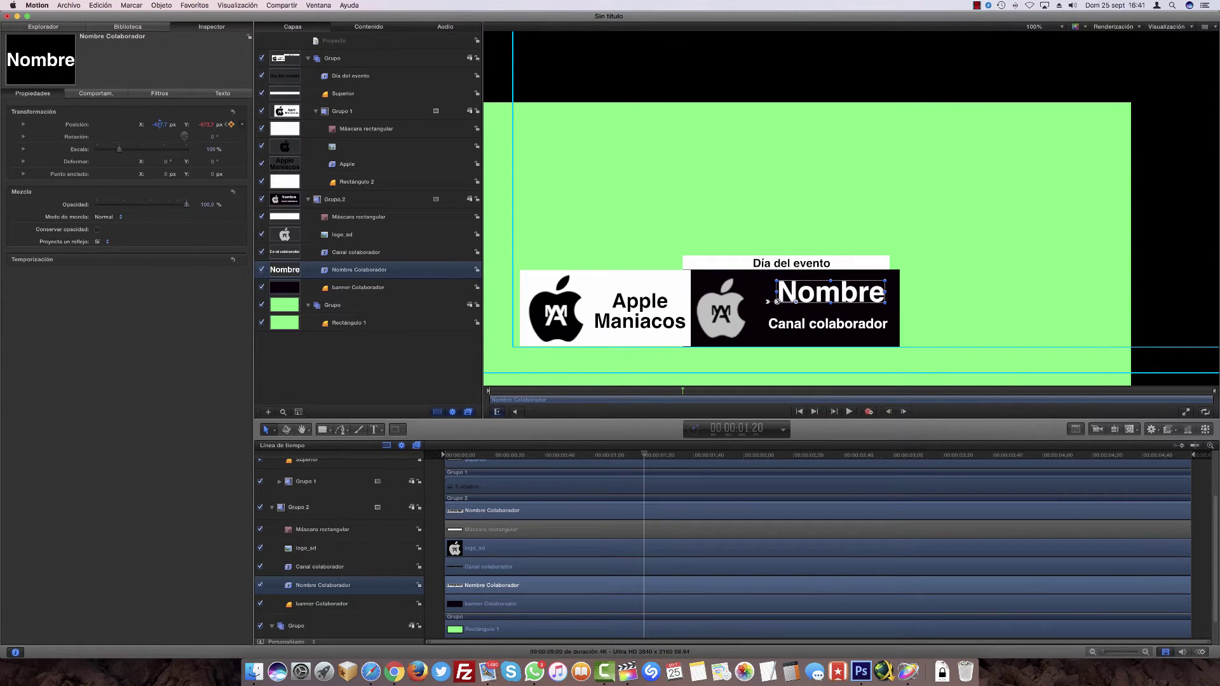
{"action": "key", "text": "space"}
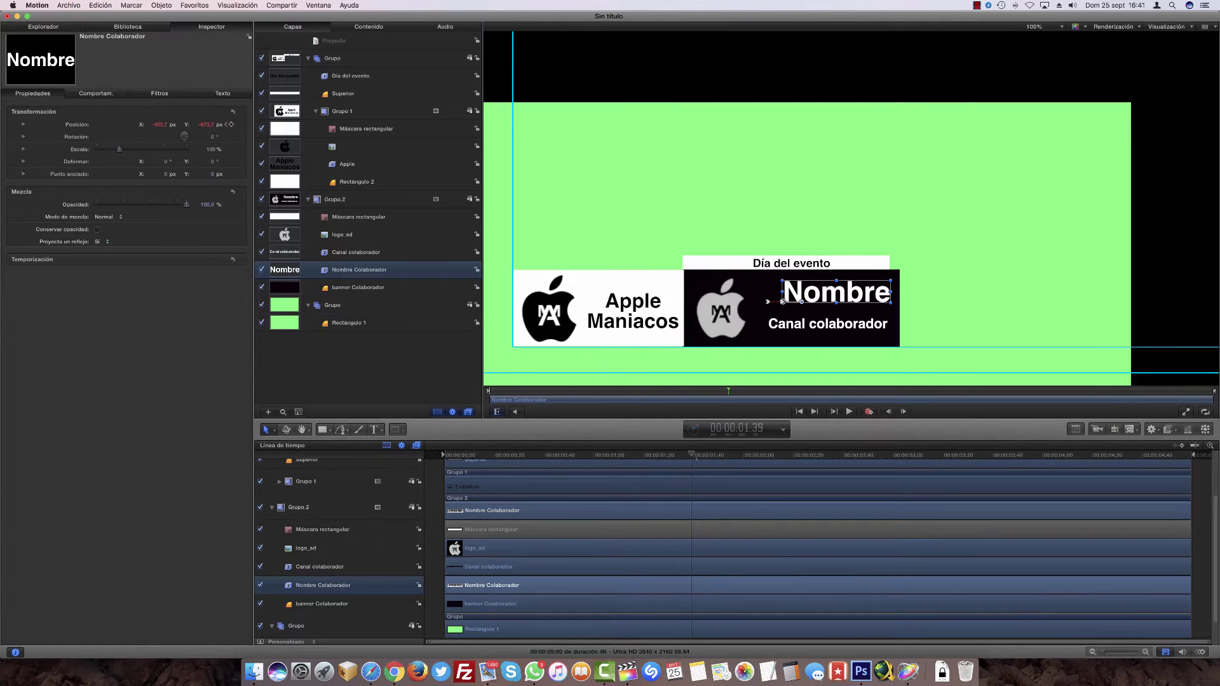
{"action": "left_click_drag", "start_coordinate": [160, 124], "coordinate": [159, 125]}
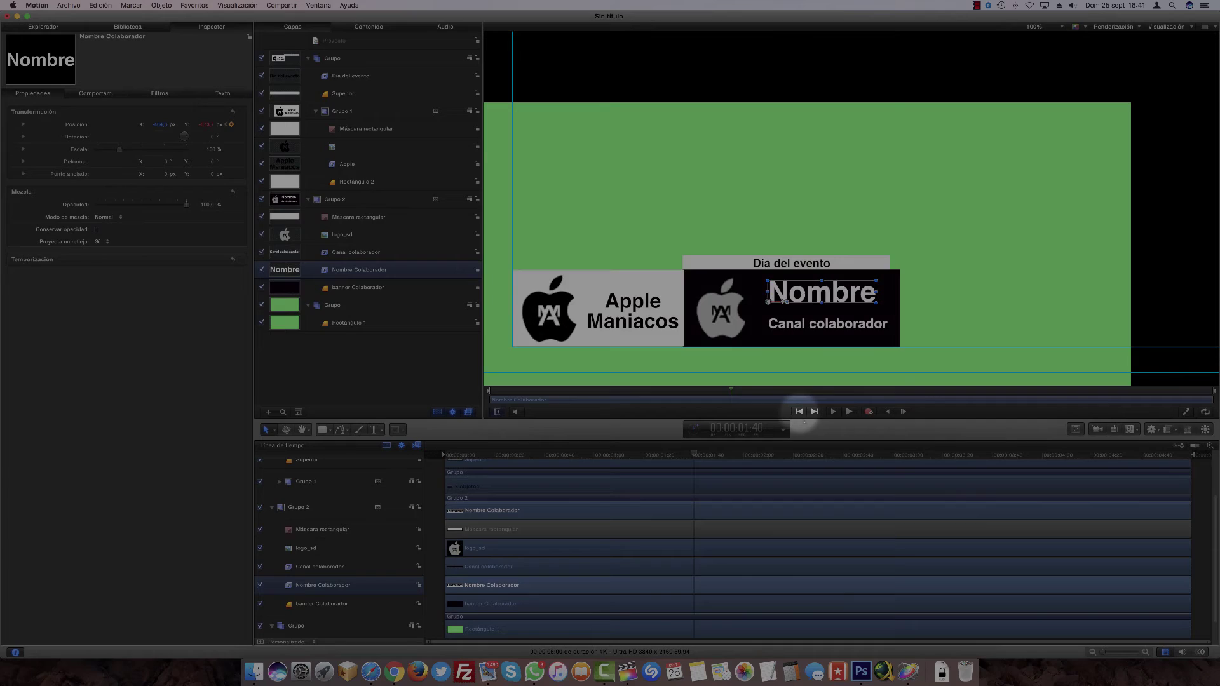
Play the lower-third to check it, then collapse Grupo 2
{"action": "left_click", "coordinate": [799, 411]}
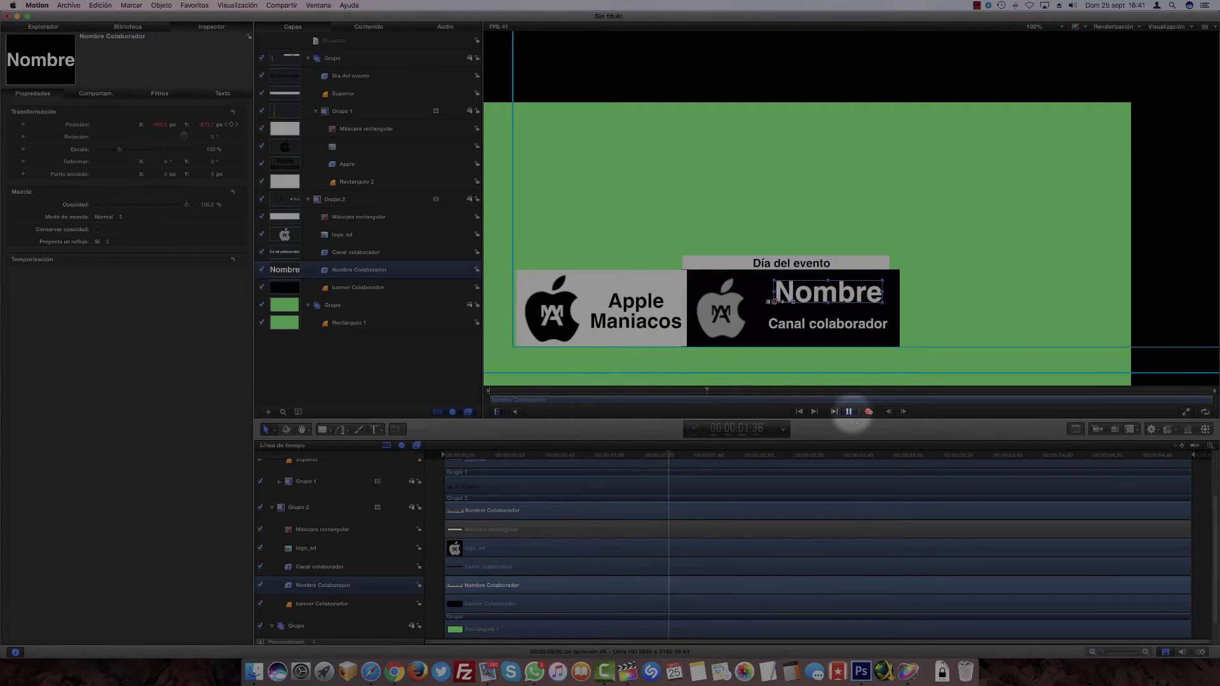
{"action": "left_click", "coordinate": [849, 413]}
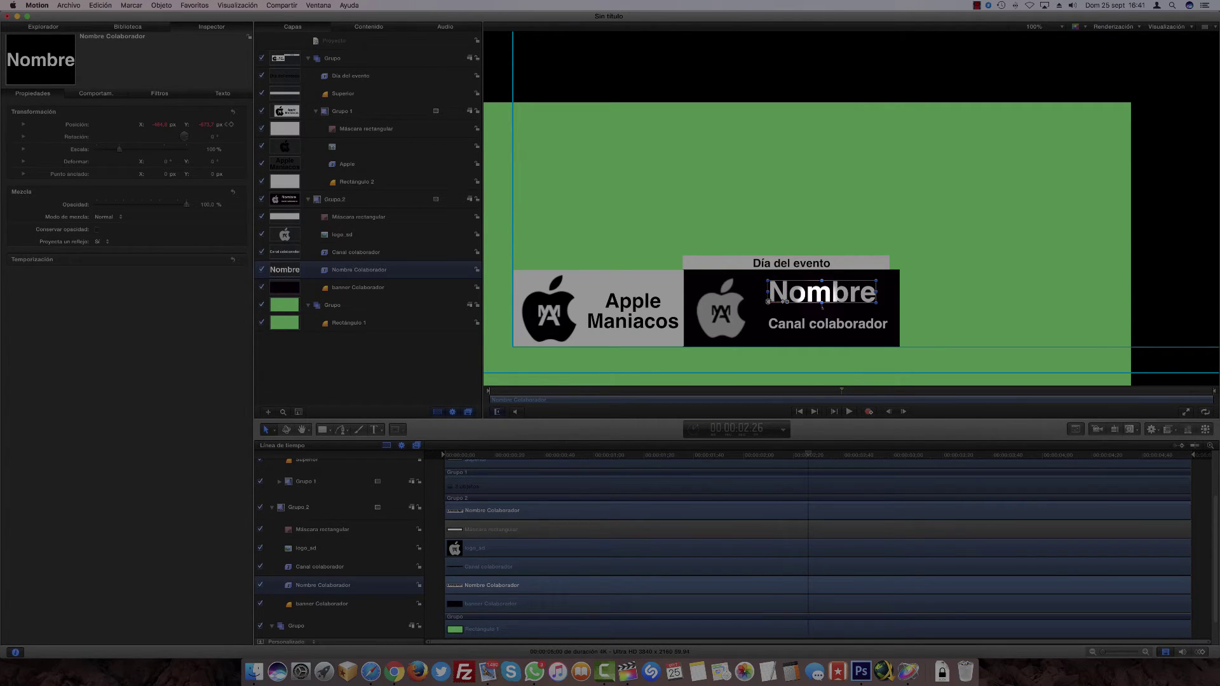
{"action": "left_click", "coordinate": [272, 507]}
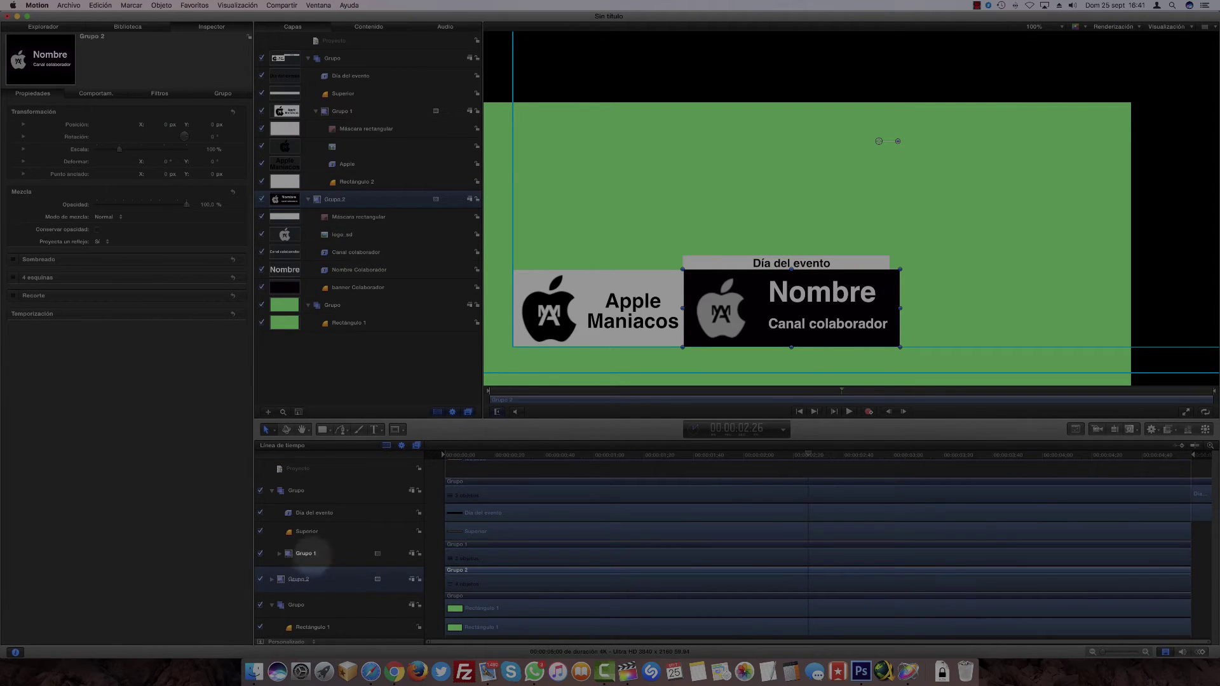
Group the Superior bar with Día del evento and move the new Grupo 1 above the other groups
{"action": "left_click", "coordinate": [311, 473]}
{"action": "left_click", "coordinate": [310, 531]}
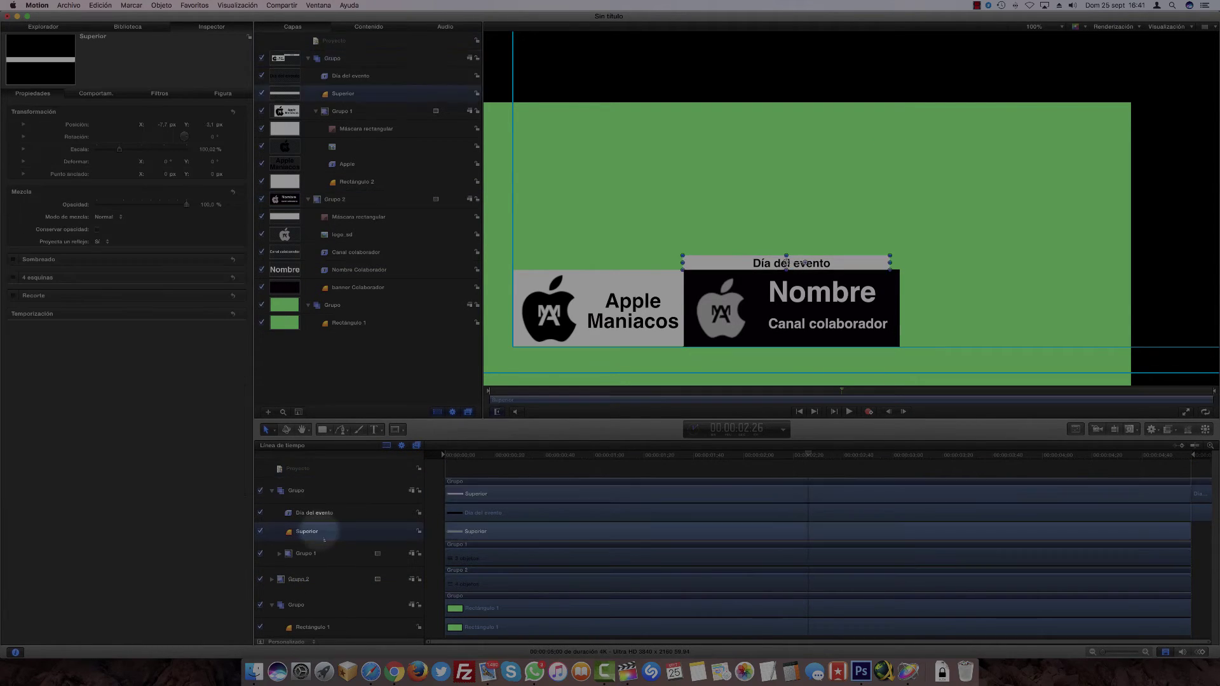
{"action": "left_click", "coordinate": [323, 513], "text": "super"}
{"action": "right_click", "coordinate": [323, 513]}
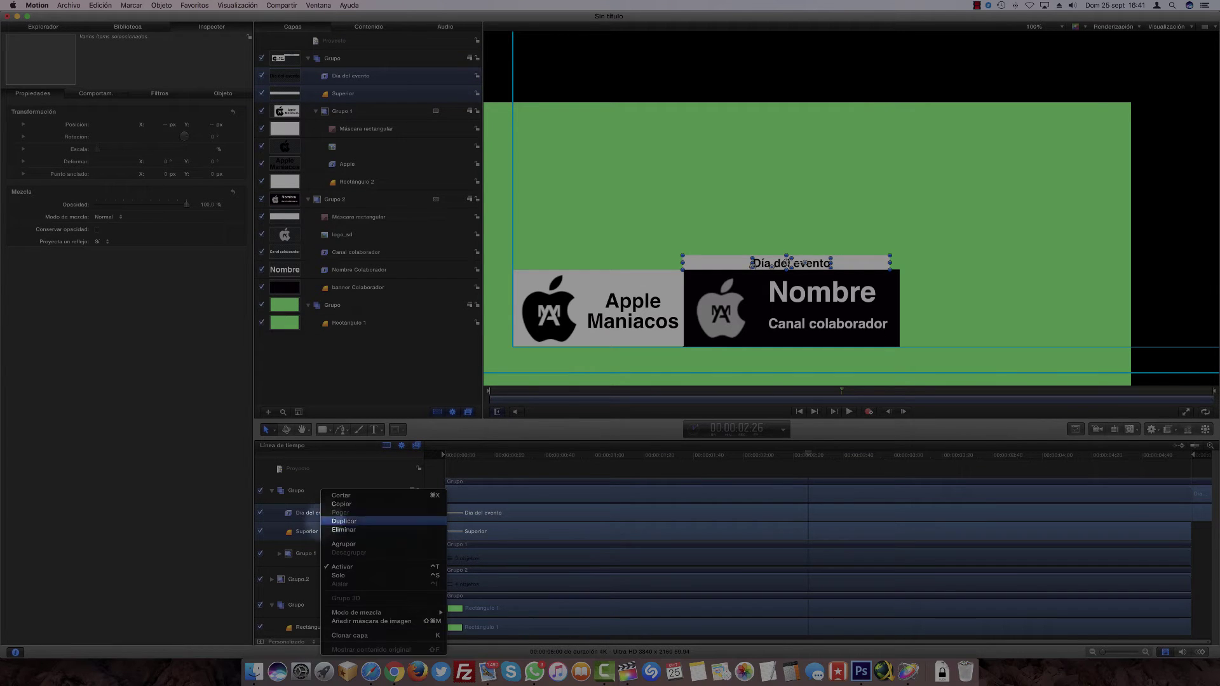
{"action": "left_click", "coordinate": [343, 544]}
{"action": "left_click_drag", "start_coordinate": [304, 516], "coordinate": [289, 486]}
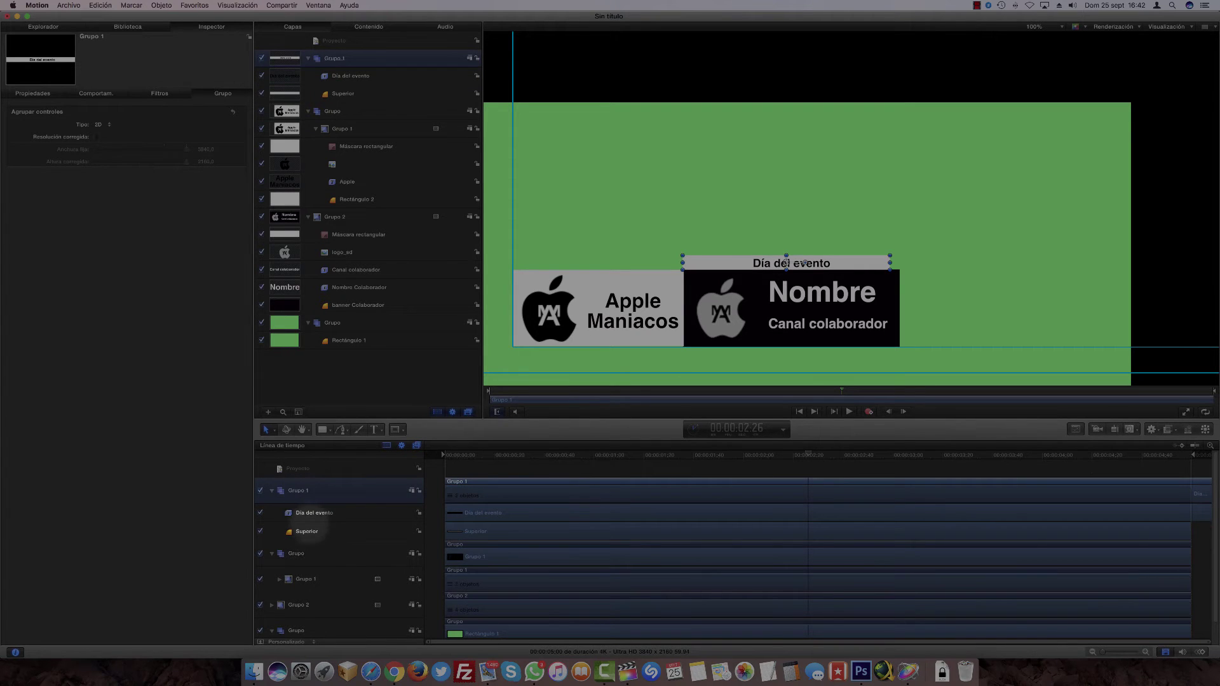
{"action": "left_click", "coordinate": [315, 513]}
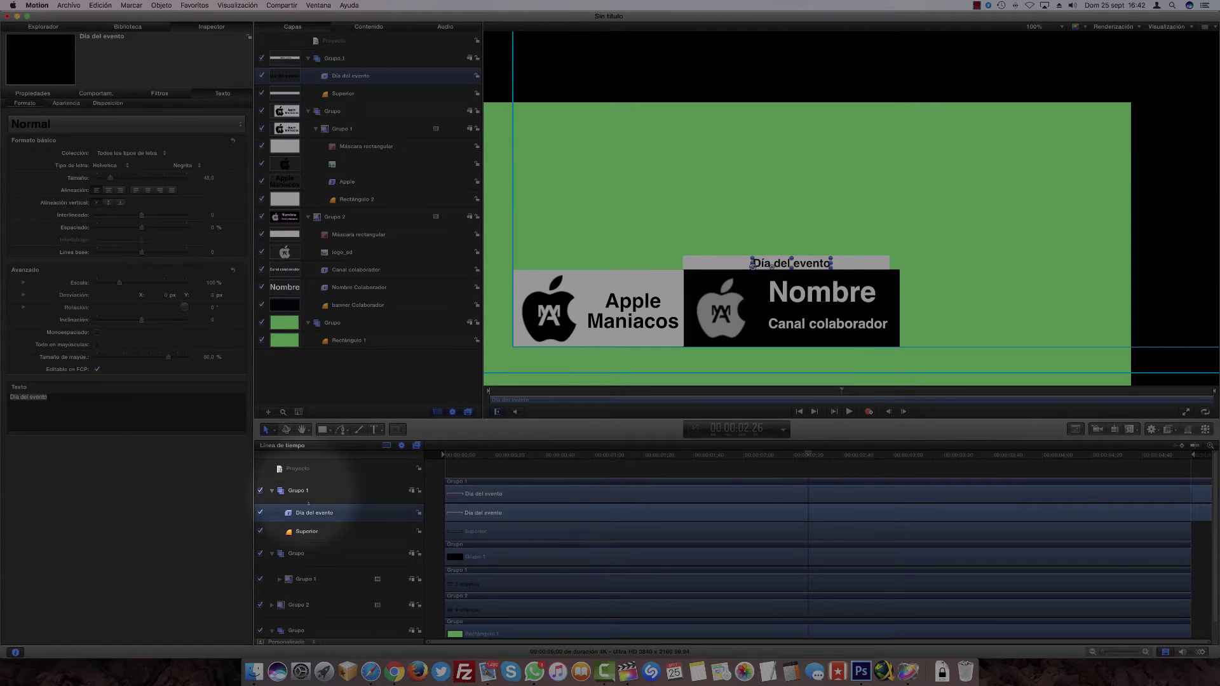
{"action": "left_click", "coordinate": [310, 500]}
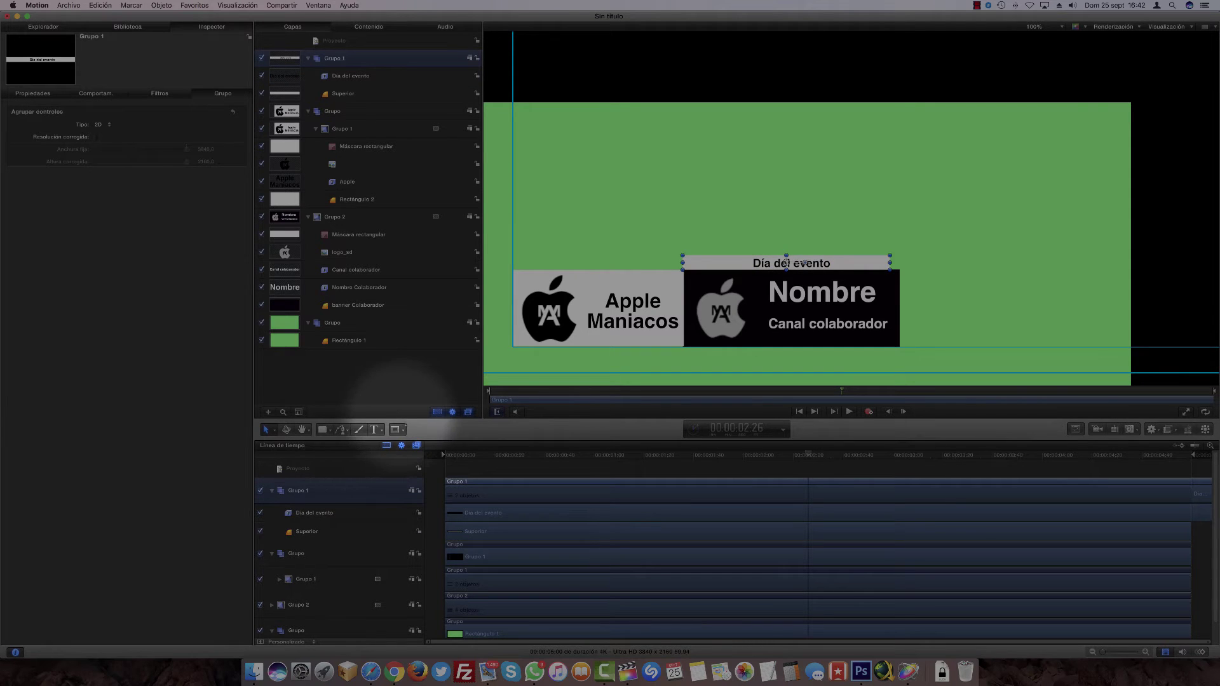
Draw a rectangle mask over the Día del evento bar in Grupo 1 and trim its edges
{"action": "left_click", "coordinate": [395, 430]}
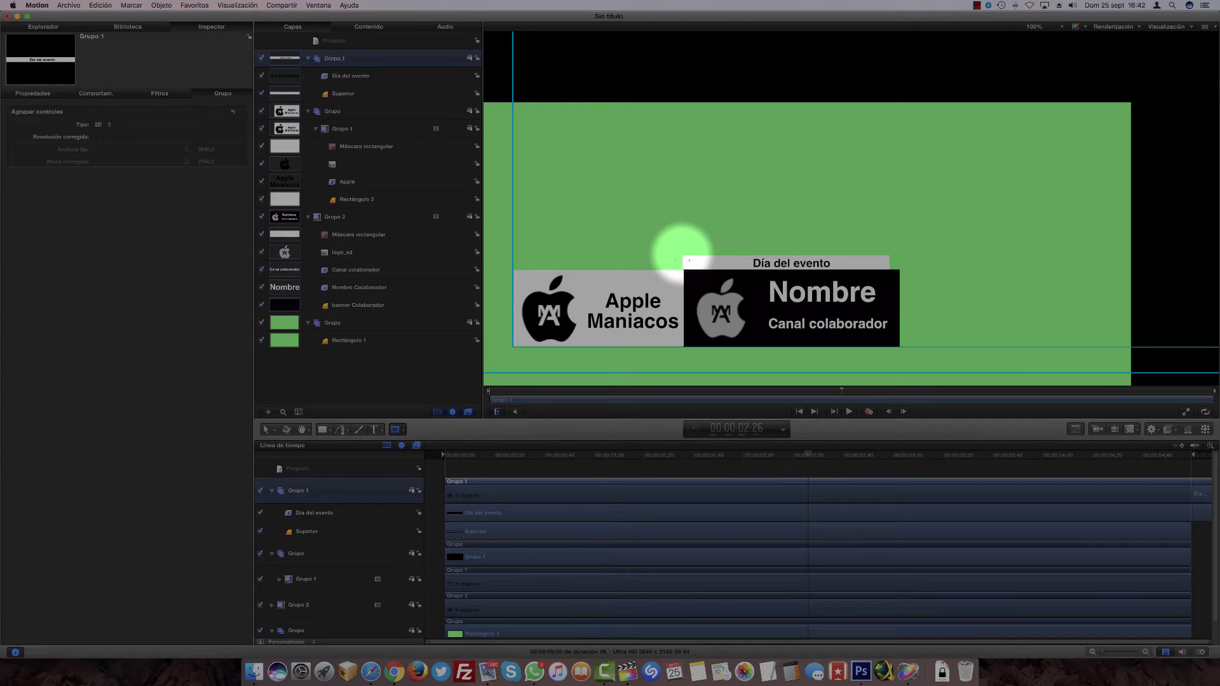
{"action": "left_click_drag", "start_coordinate": [692, 258], "coordinate": [889, 271]}
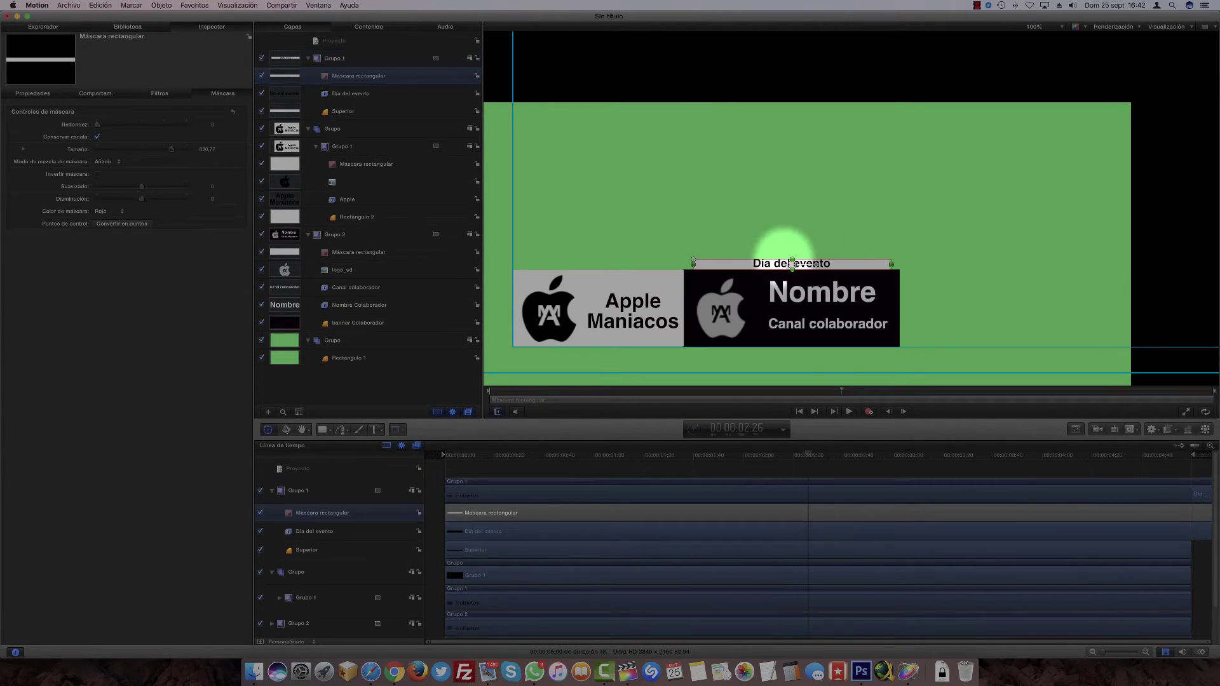
{"action": "left_click_drag", "start_coordinate": [792, 260], "coordinate": [789, 262]}
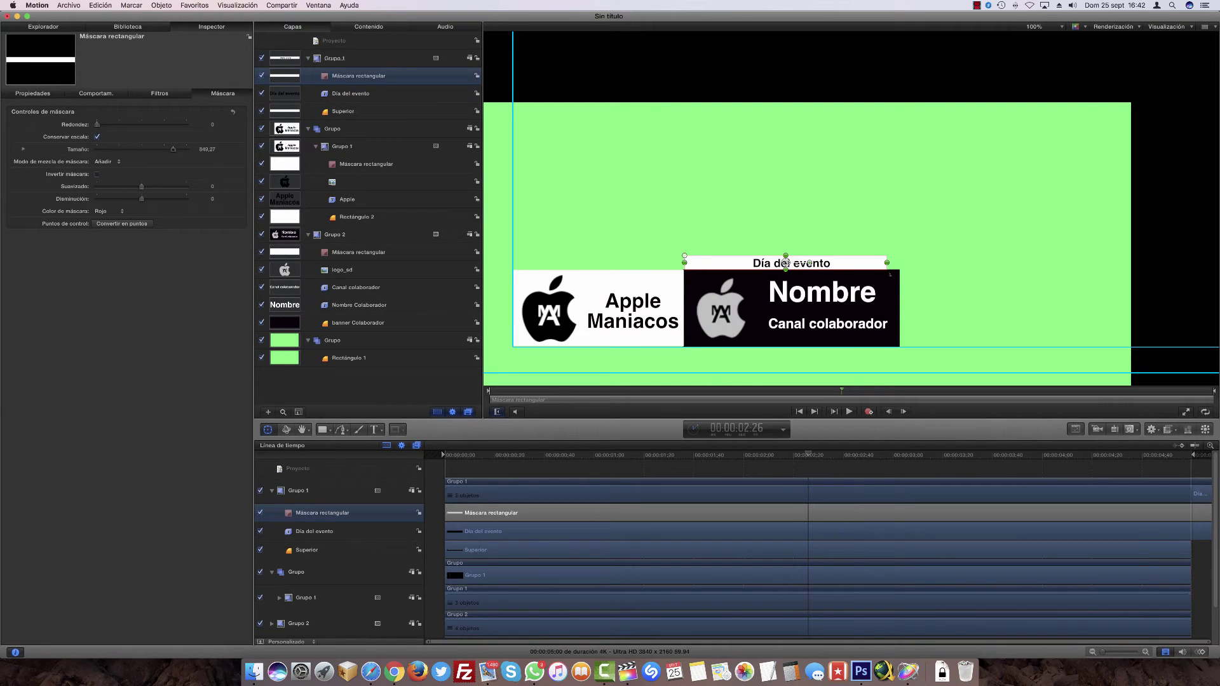
{"action": "left_click", "coordinate": [786, 262]}
{"action": "left_click", "coordinate": [785, 262]}
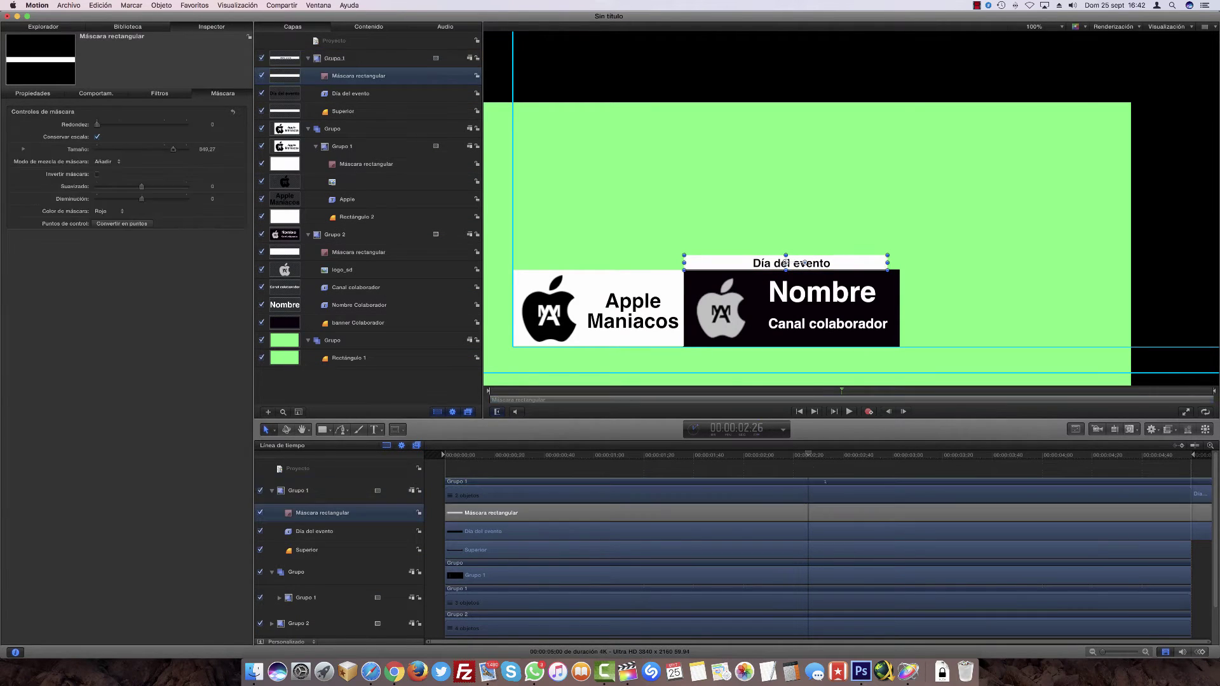
{"action": "key", "text": "space"}
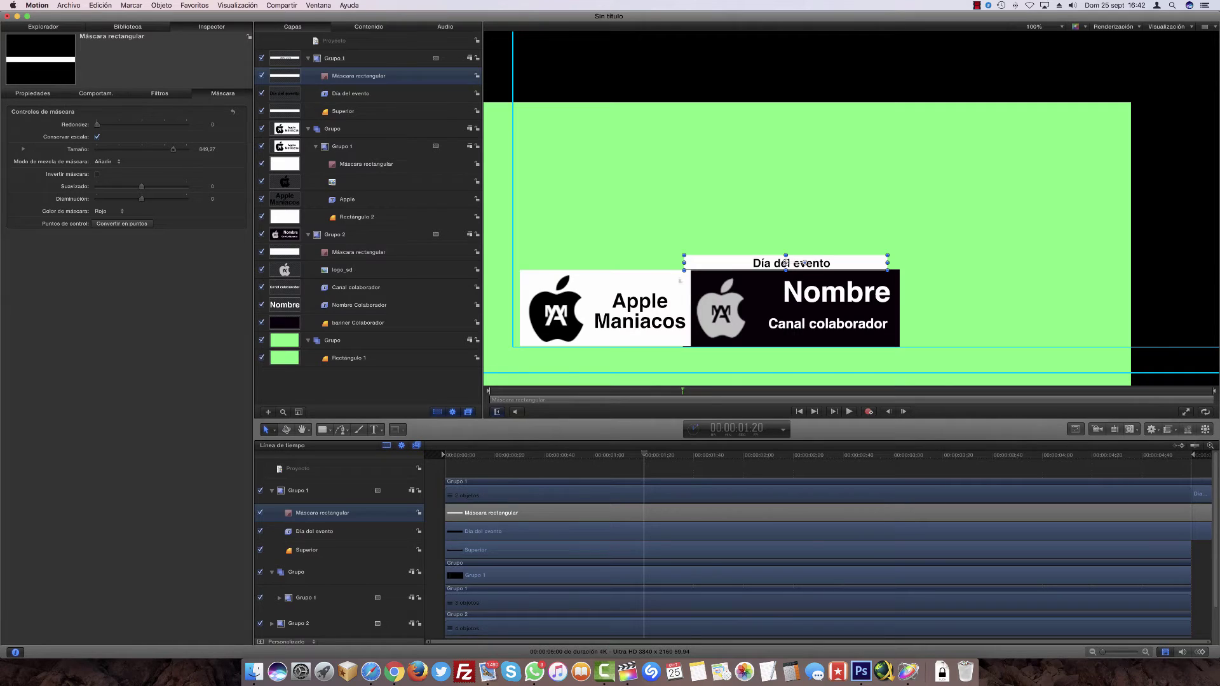
{"action": "left_click_drag", "start_coordinate": [685, 262], "coordinate": [690, 262]}
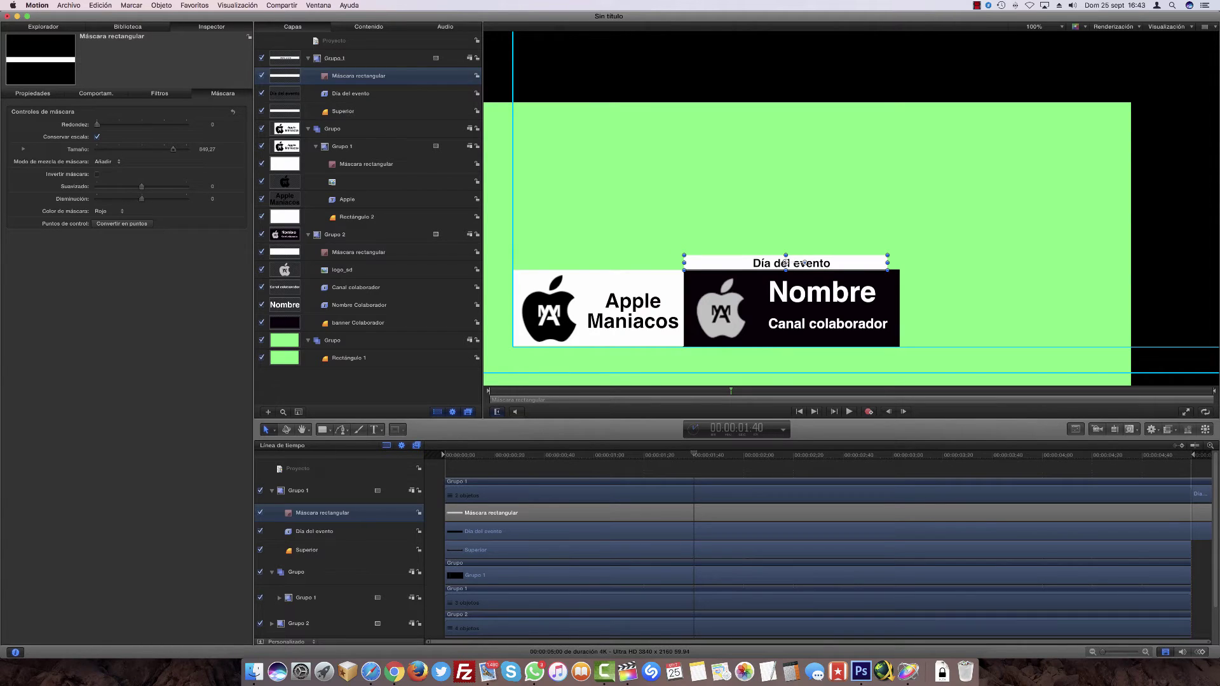
Keyframe the mask's Position X offscreen so the bar slides in, then play from the start
{"action": "key", "text": "F1"}
{"action": "left_click_drag", "start_coordinate": [163, 125], "coordinate": [160, 123]}
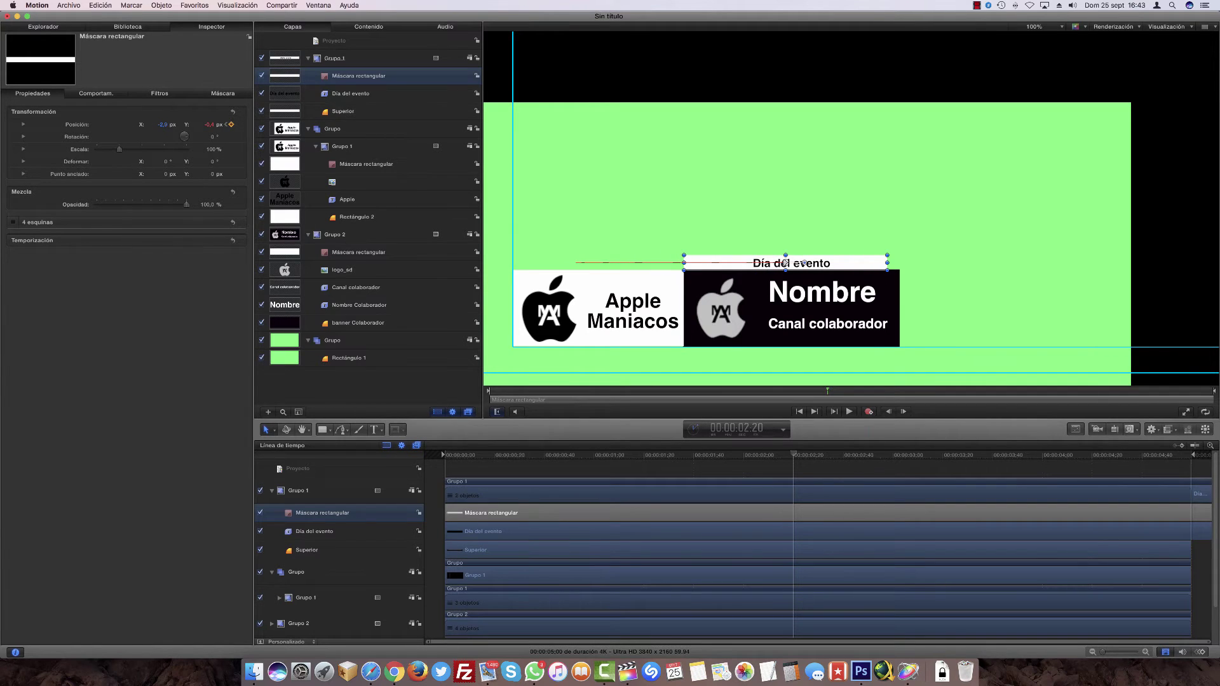
{"action": "key", "text": "Home"}
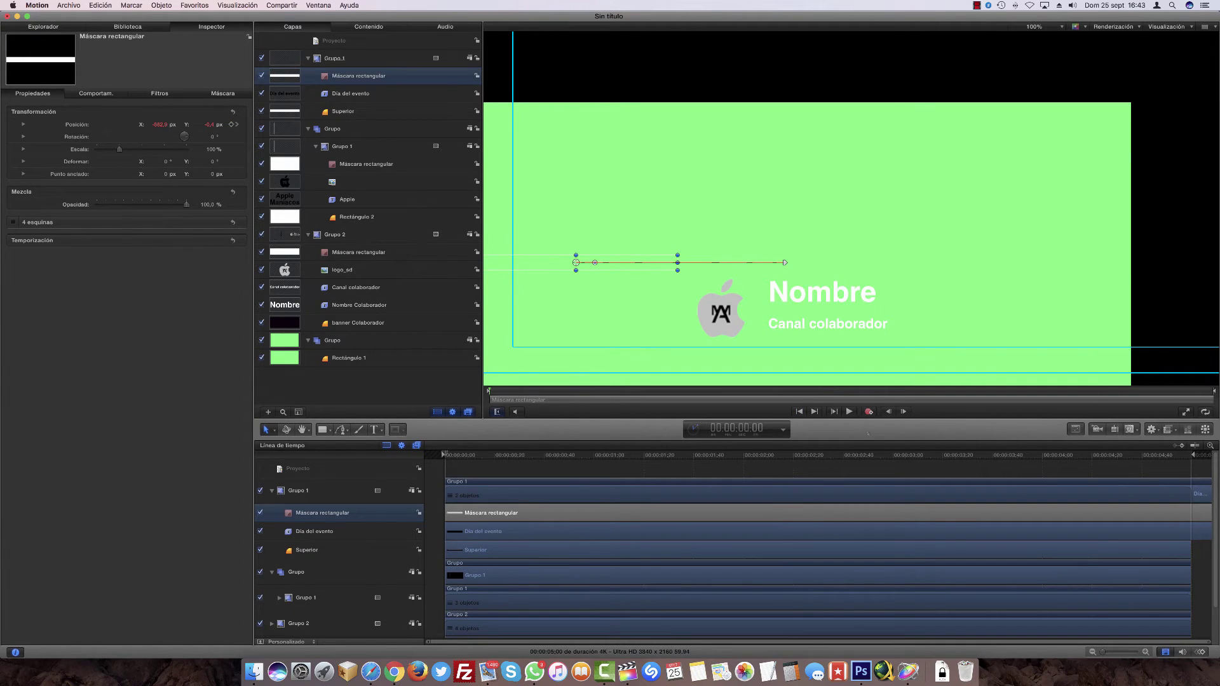
{"action": "key", "text": "space"}
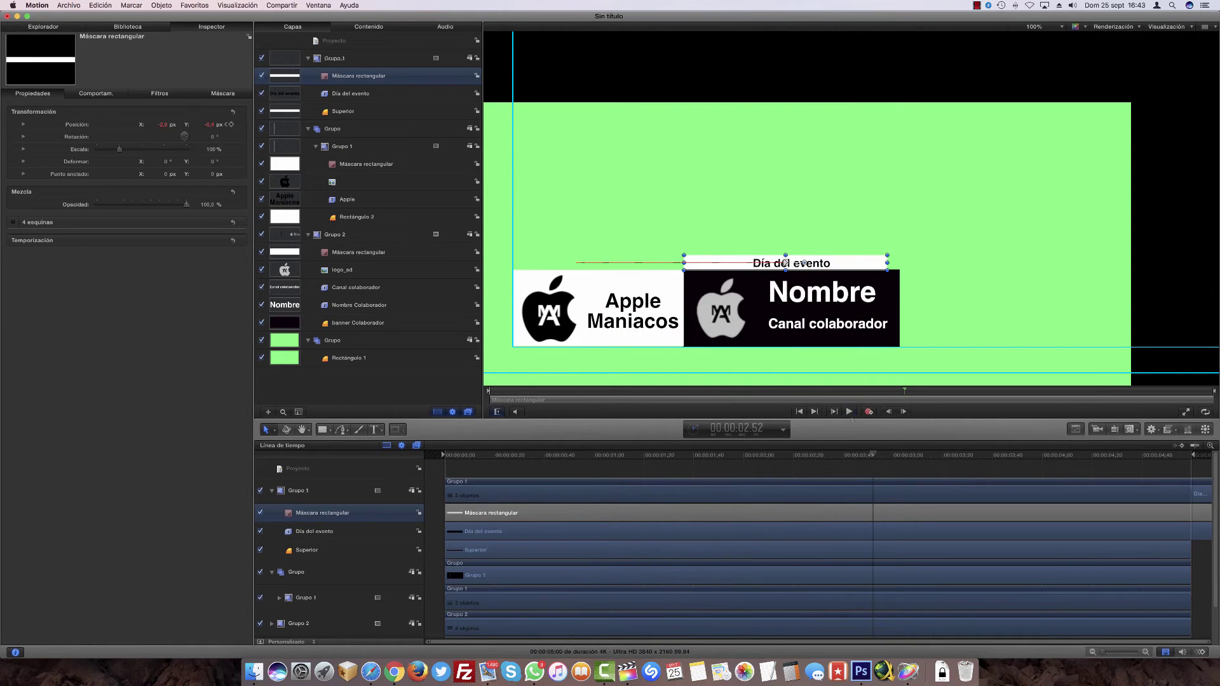
{"action": "key", "text": "space"}
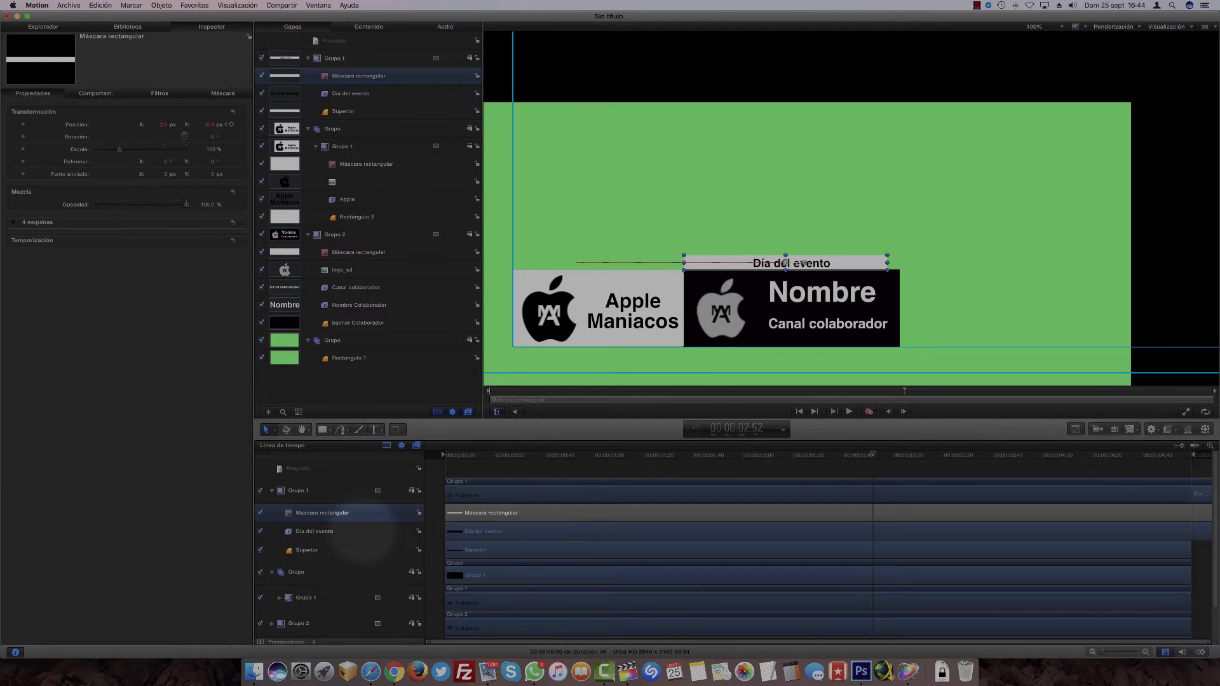
{"action": "scroll", "coordinate": [362, 533], "scroll_direction": "down", "scroll_amount": 2}
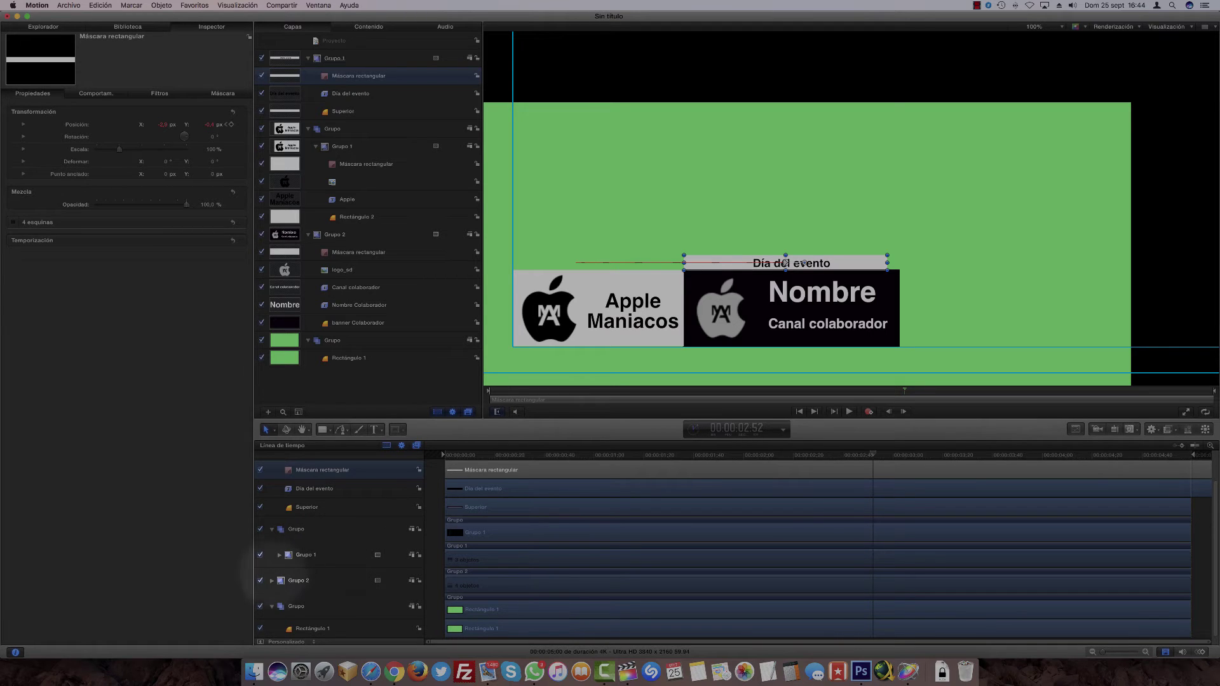
Apply the Basic Motion Fade In/Fade Out behavior to layers logo_sd through banner Colaborador
{"action": "left_click", "coordinate": [271, 580]}
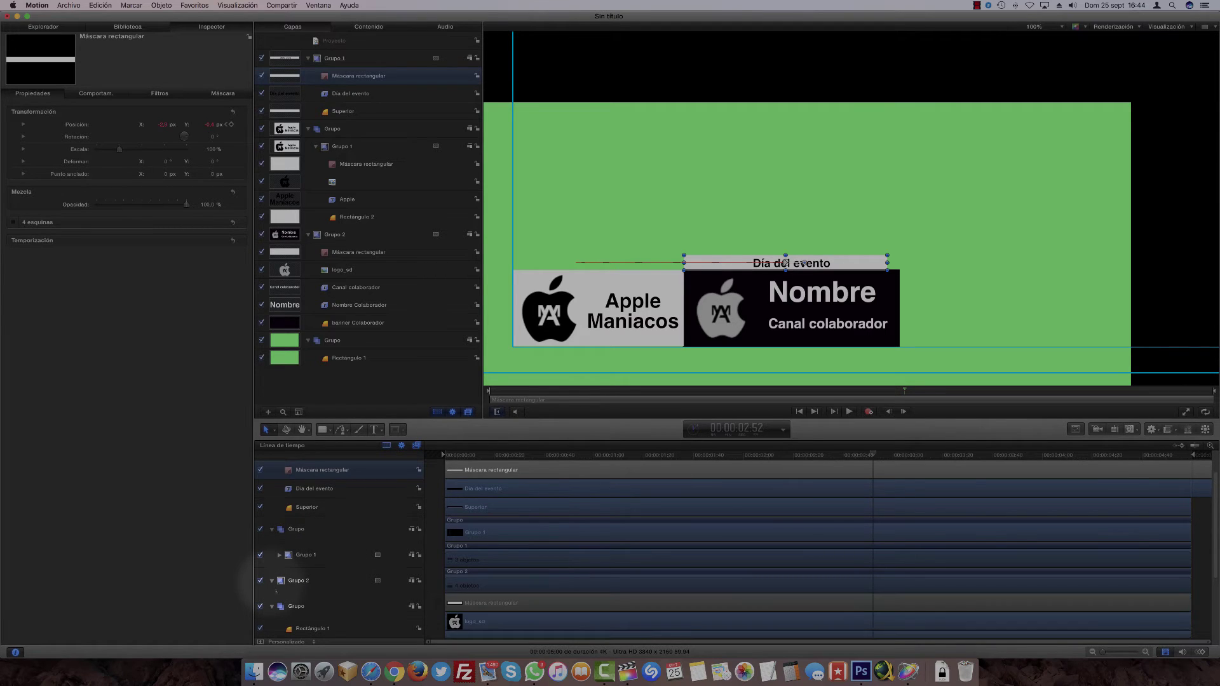
{"action": "scroll", "coordinate": [348, 589], "scroll_direction": "down", "scroll_amount": 5}
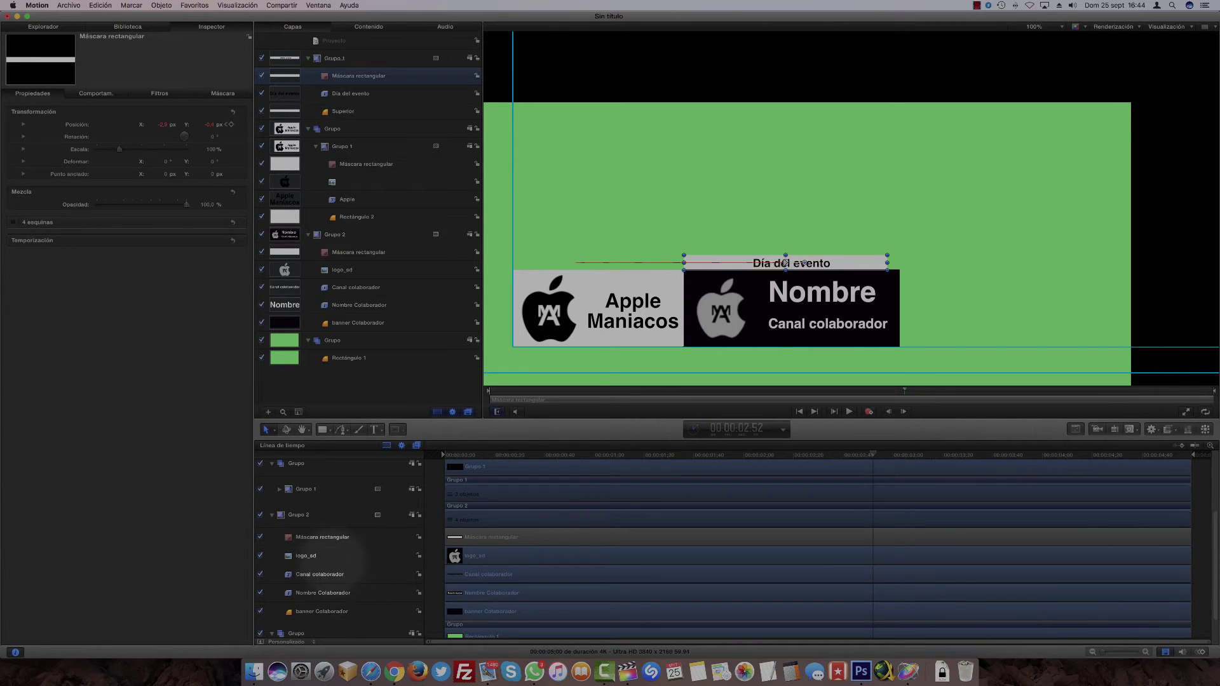
{"action": "left_click", "coordinate": [324, 555]}
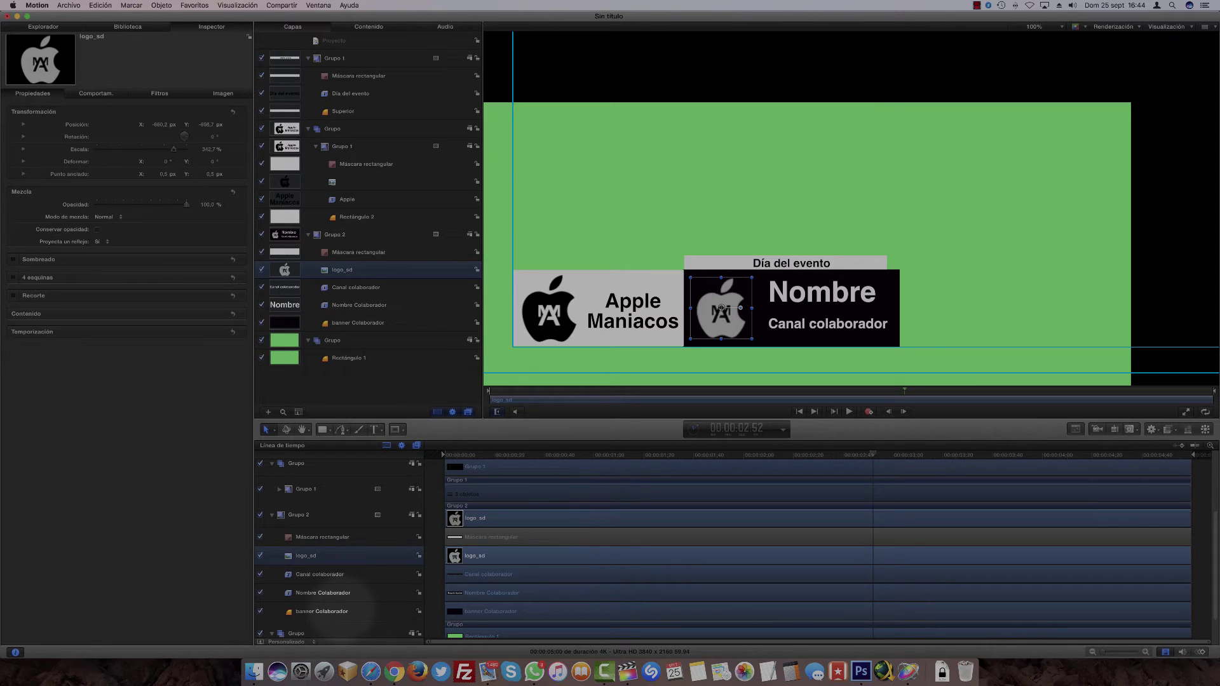
{"action": "left_click", "coordinate": [346, 611], "text": "shift"}
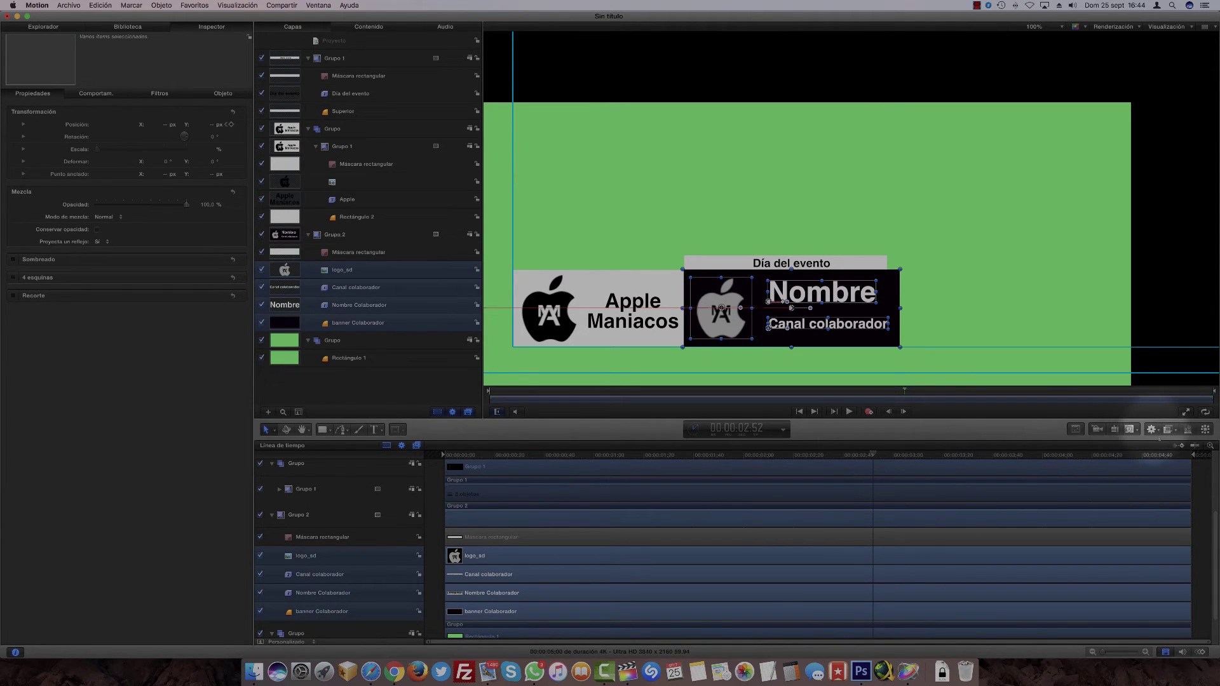
{"action": "left_click", "coordinate": [1152, 429]}
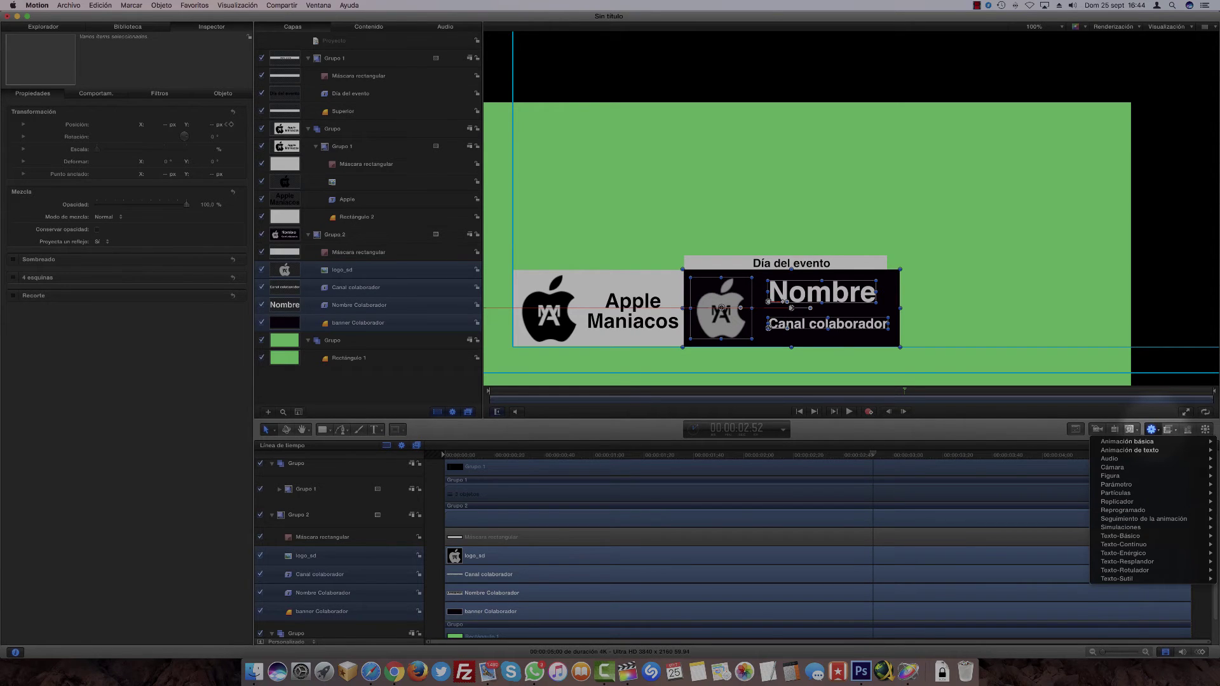
{"action": "mouse_move", "coordinate": [1127, 442]}
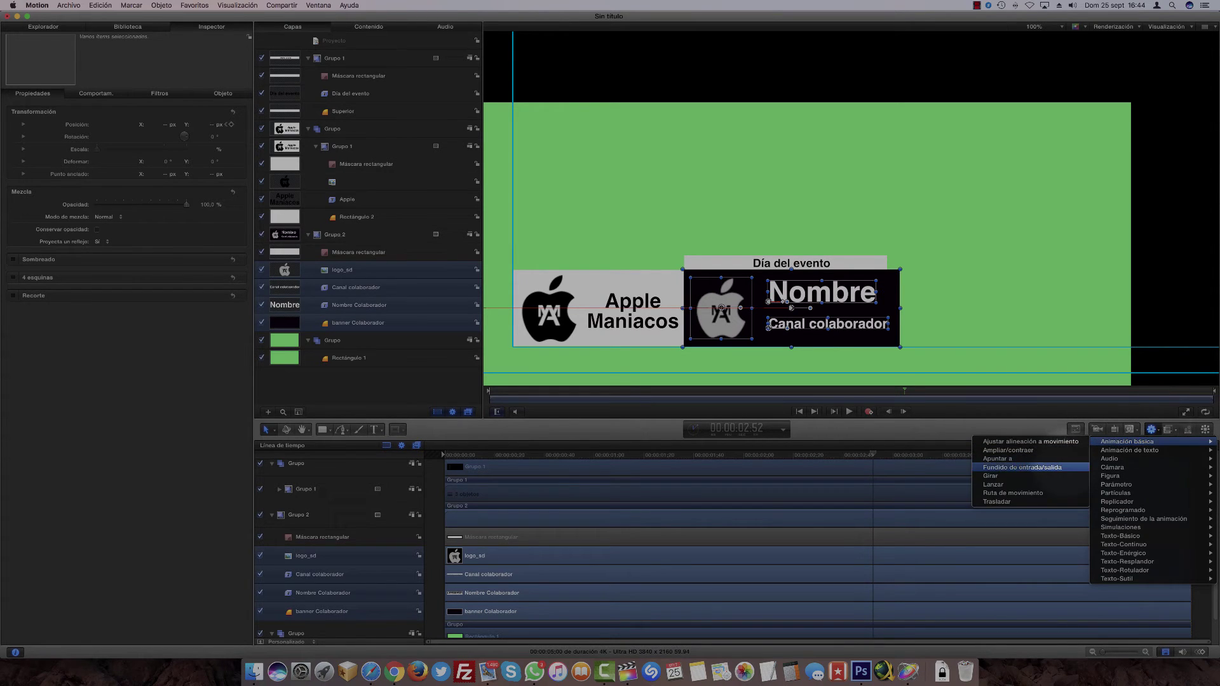
{"action": "left_click", "coordinate": [1022, 467]}
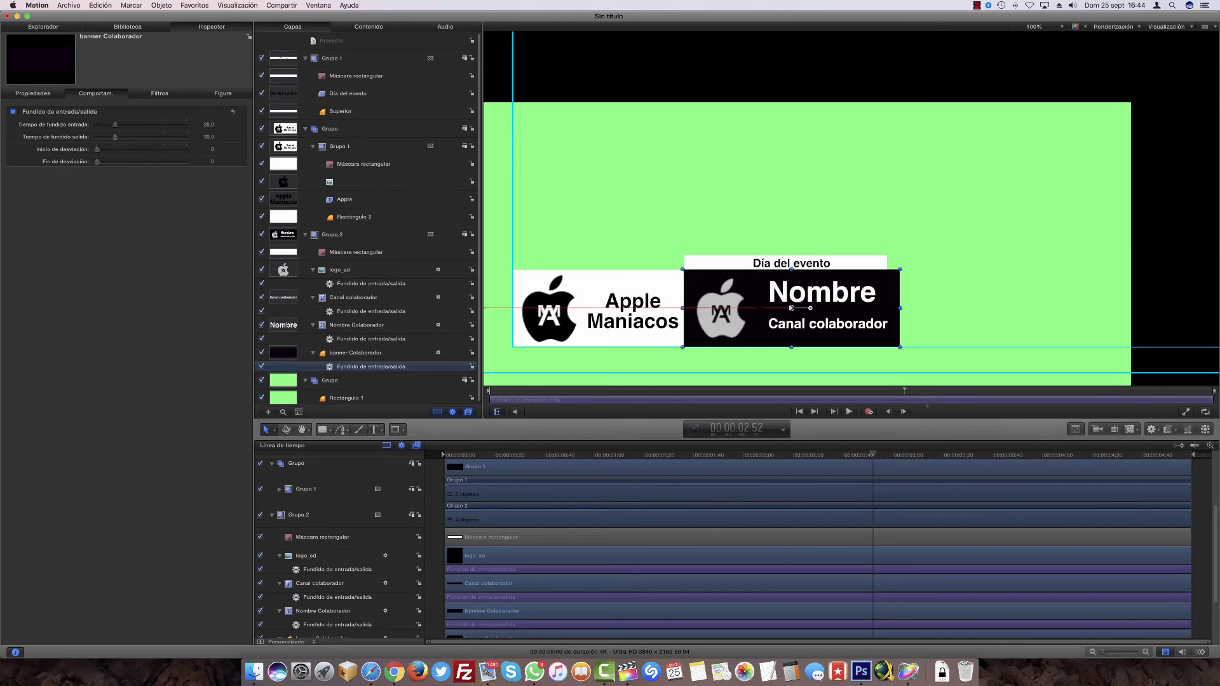
{"action": "left_click", "coordinate": [1160, 303]}
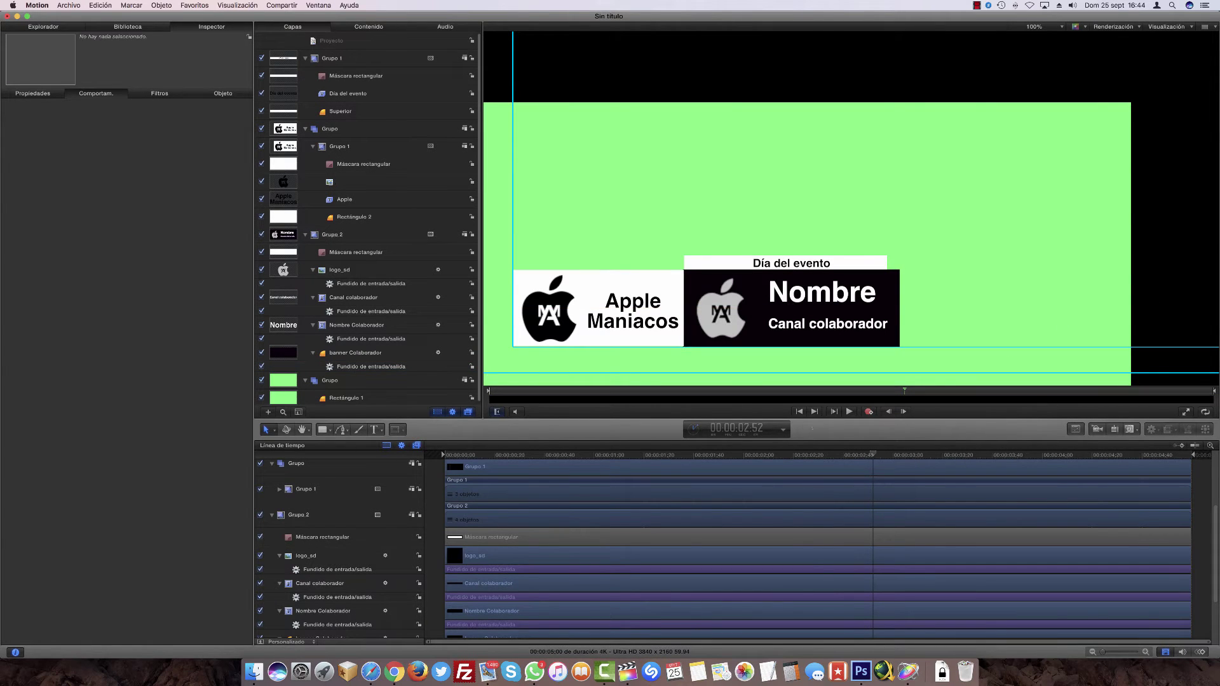
{"action": "left_click", "coordinate": [800, 412]}
{"action": "left_click", "coordinate": [272, 515]}
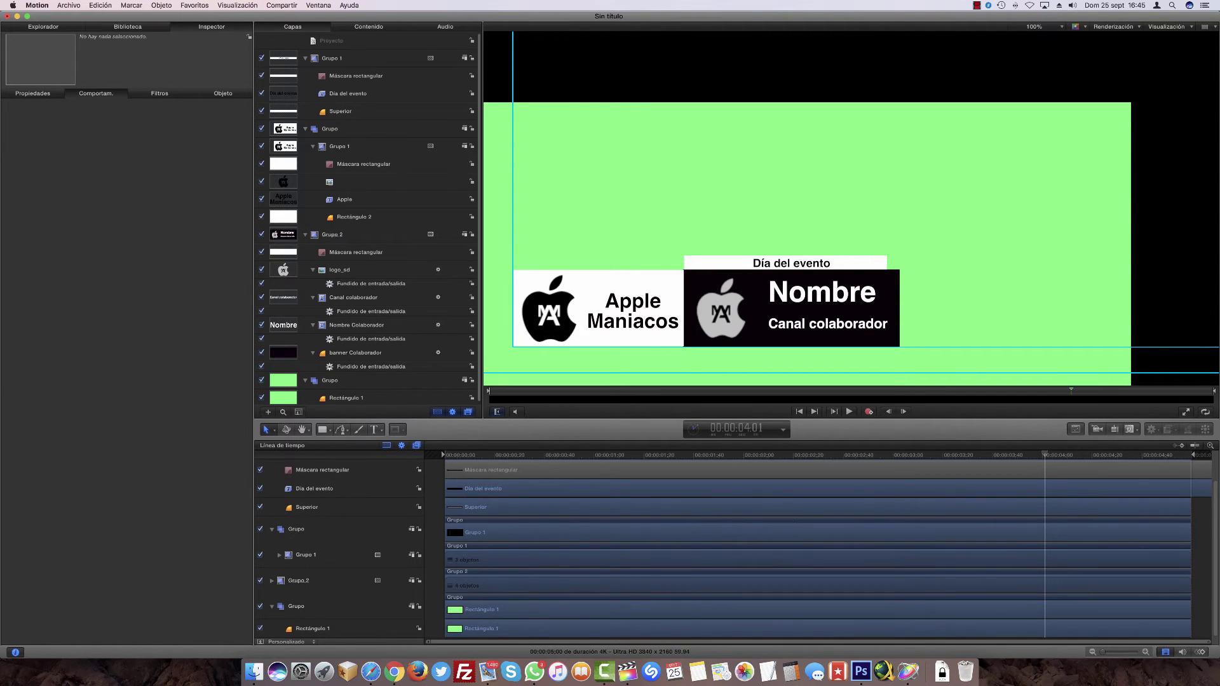
Keyframe Grupo 1's mask Position X around 4:20 so Día del evento slides out of view
{"action": "left_click", "coordinate": [272, 529]}
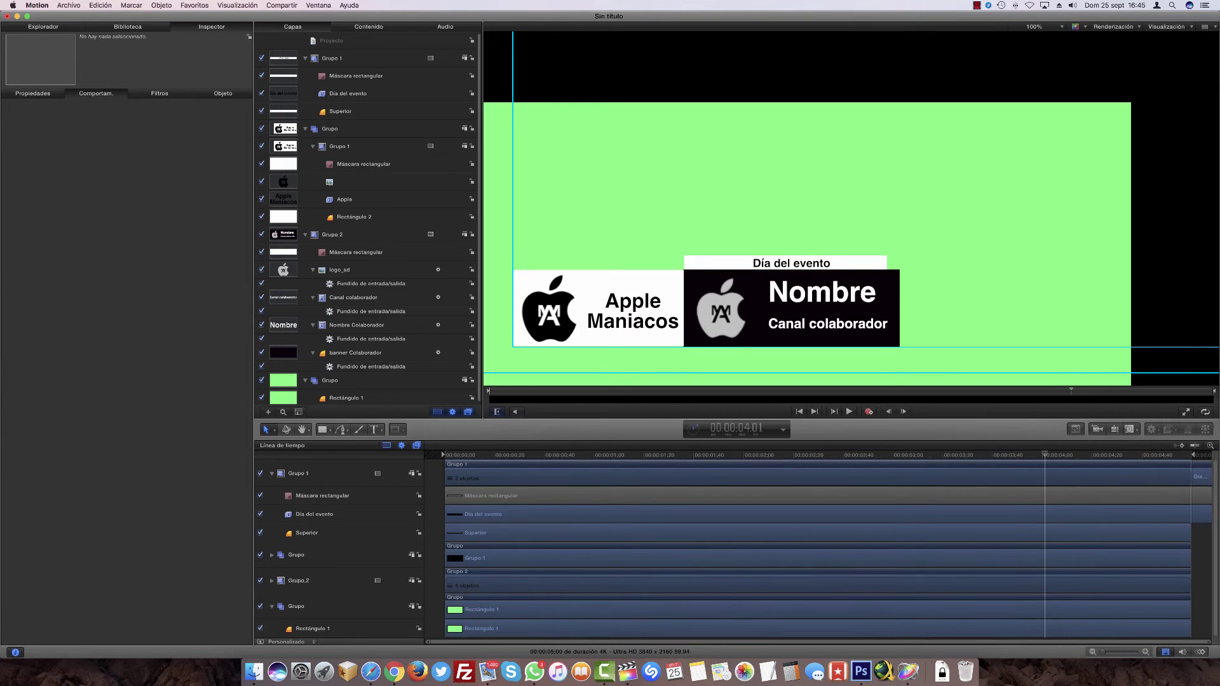
{"action": "scroll", "coordinate": [305, 482], "scroll_direction": "up", "scroll_amount": 1}
{"action": "left_click", "coordinate": [298, 491]}
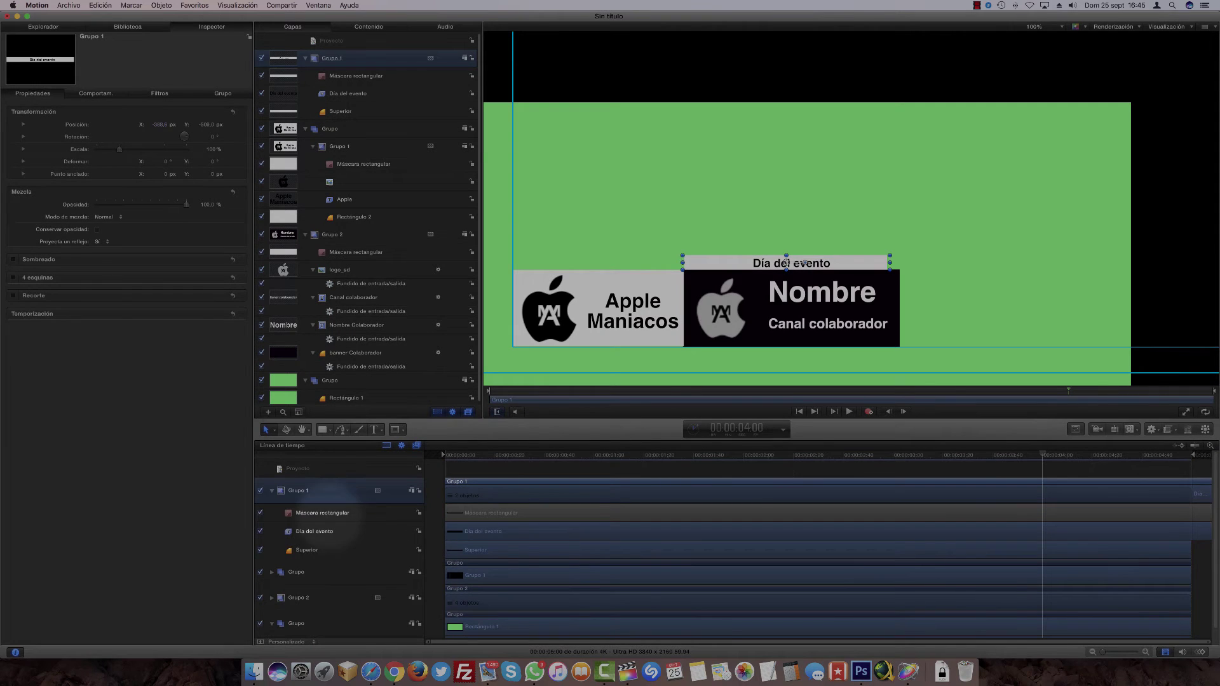
{"action": "left_click", "coordinate": [321, 512]}
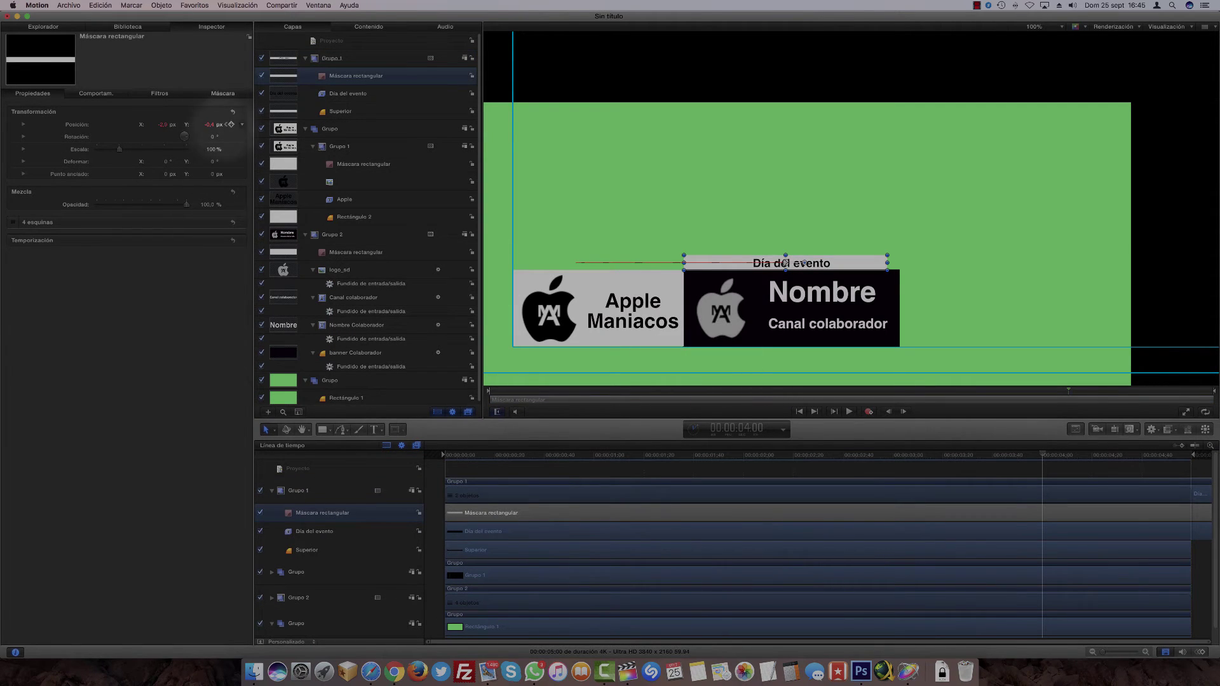
{"action": "left_click", "coordinate": [230, 125]}
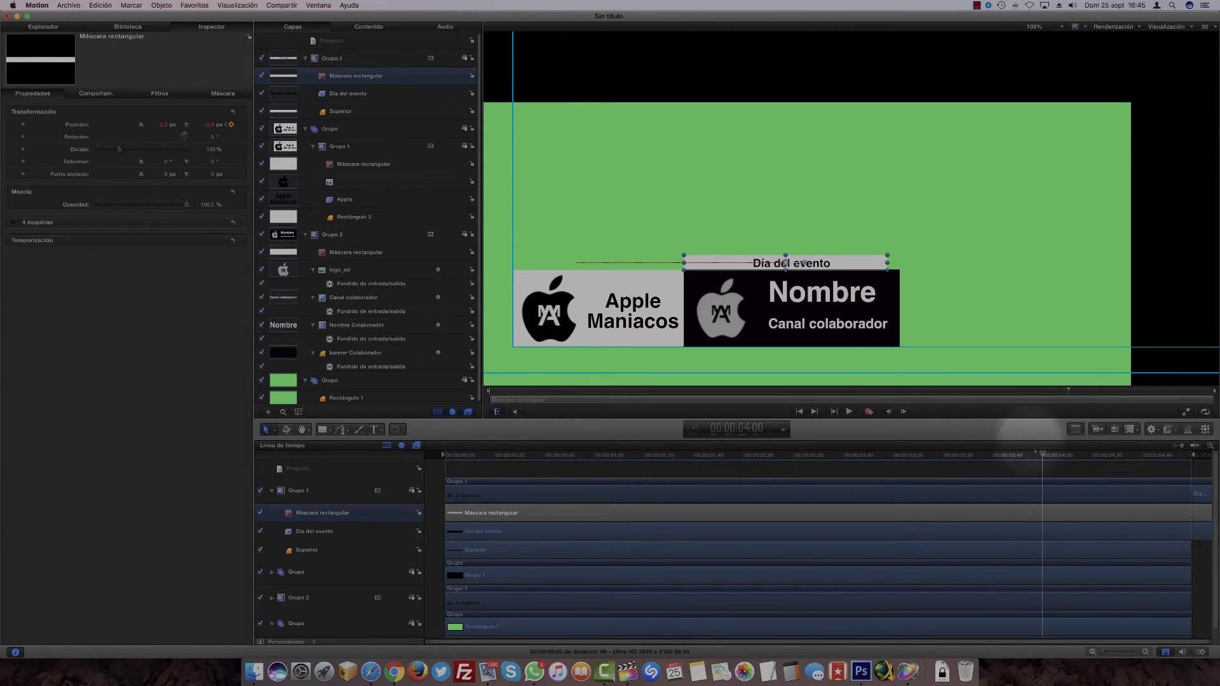
{"action": "left_click_drag", "start_coordinate": [1047, 461], "coordinate": [1091, 463]}
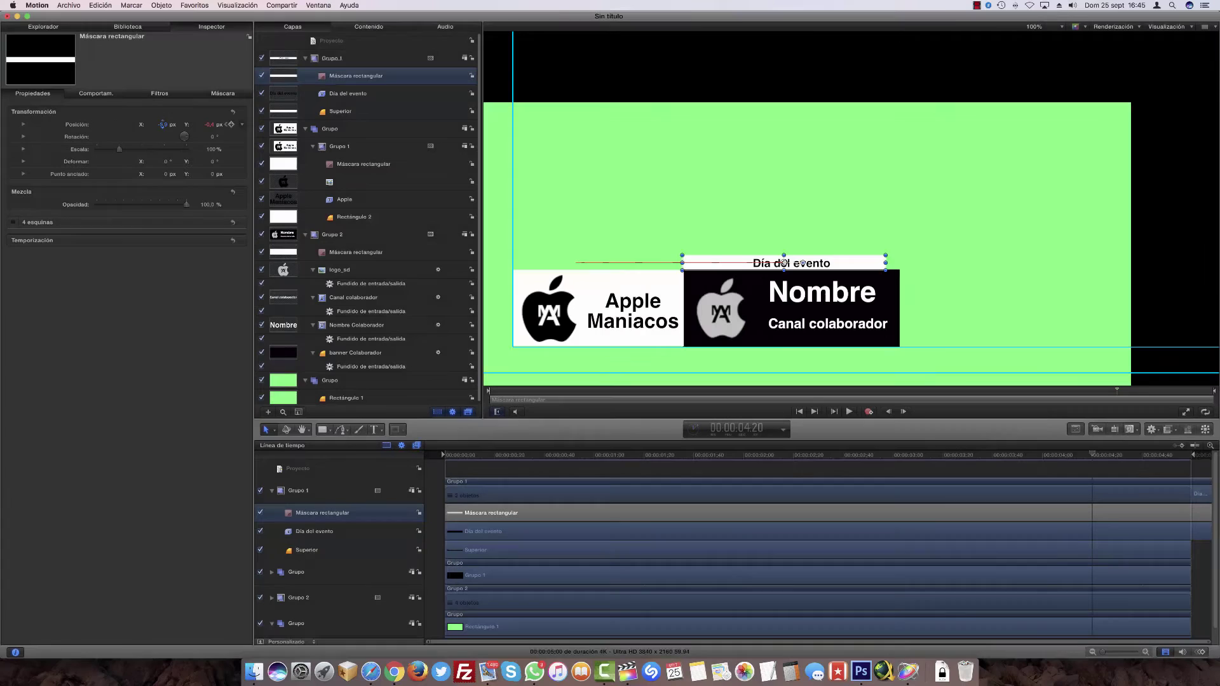
{"action": "left_click_drag", "start_coordinate": [164, 125], "coordinate": [158, 124]}
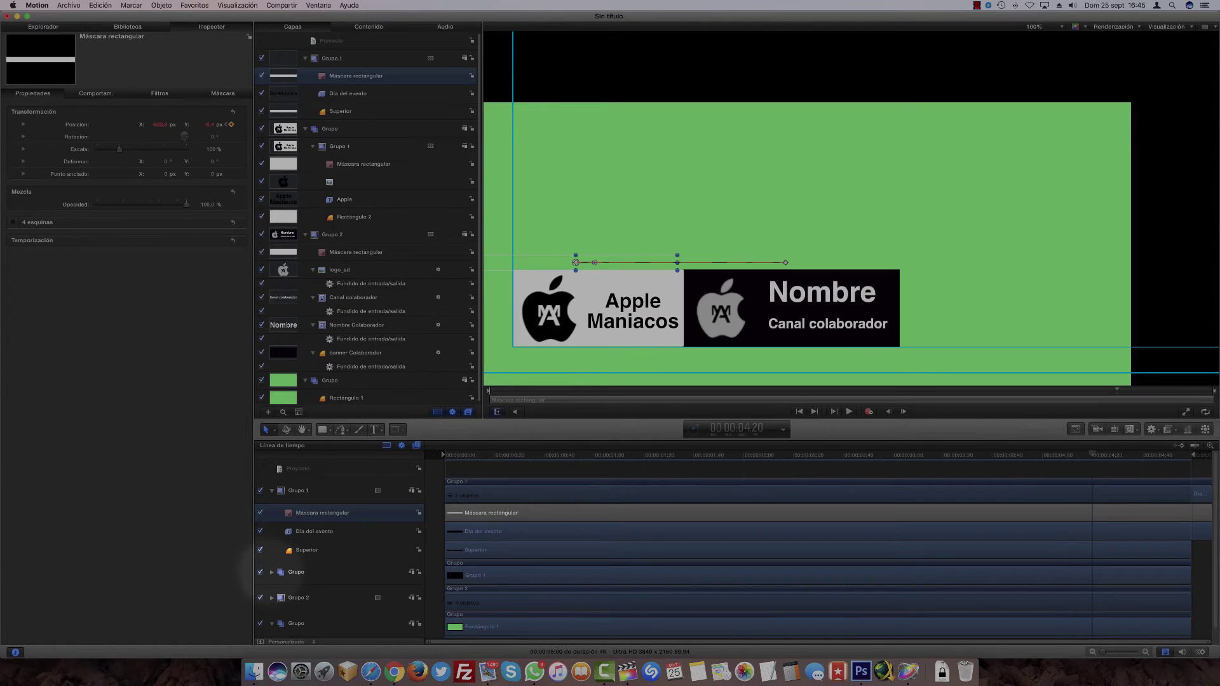
{"action": "scroll", "coordinate": [356, 526], "scroll_direction": "down", "scroll_amount": 2}
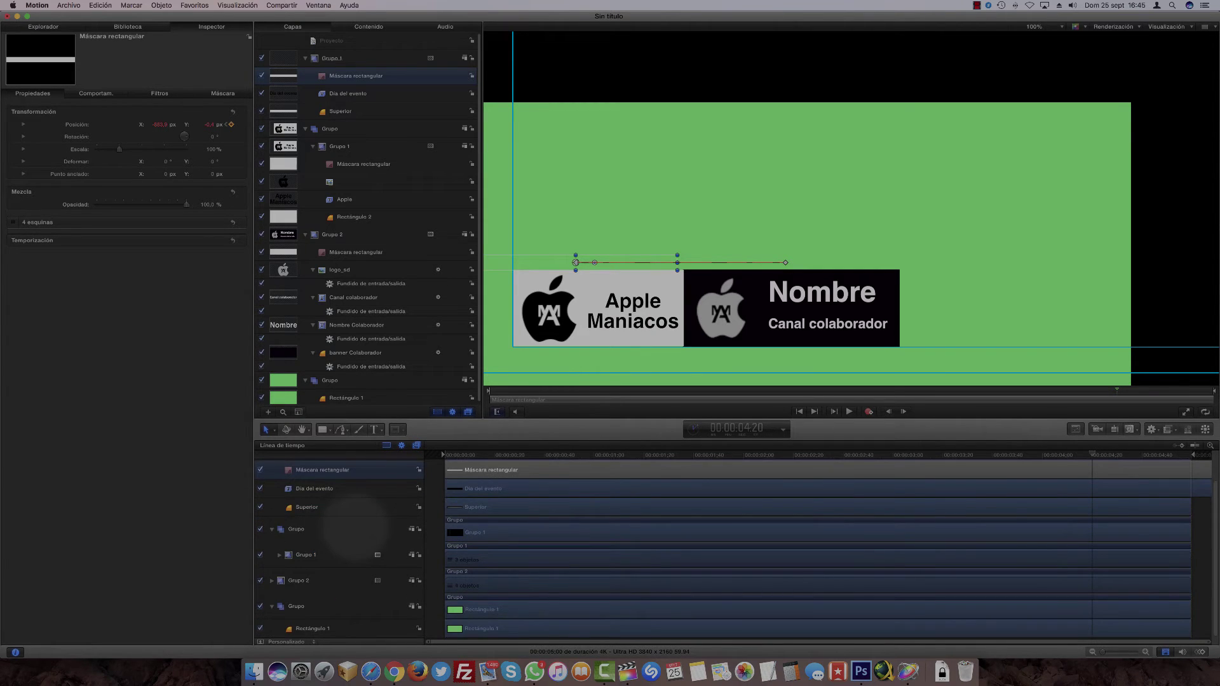
{"action": "left_click", "coordinate": [280, 554]}
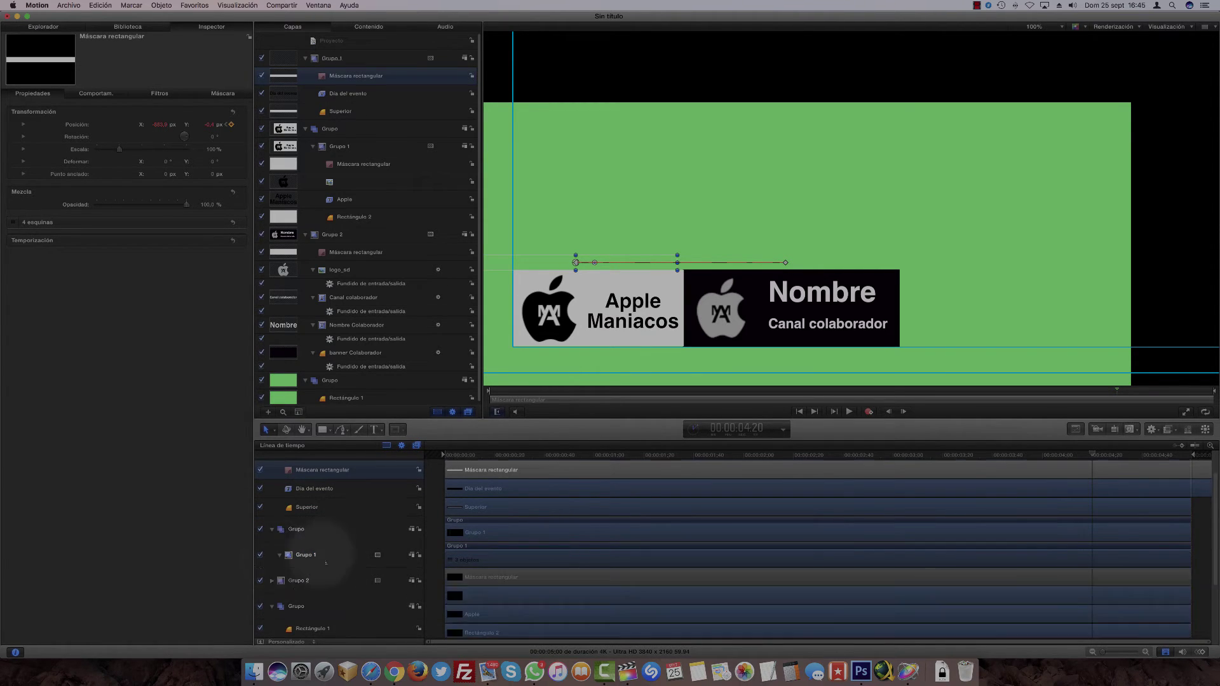
{"action": "scroll", "coordinate": [349, 539], "scroll_direction": "down", "scroll_amount": 3}
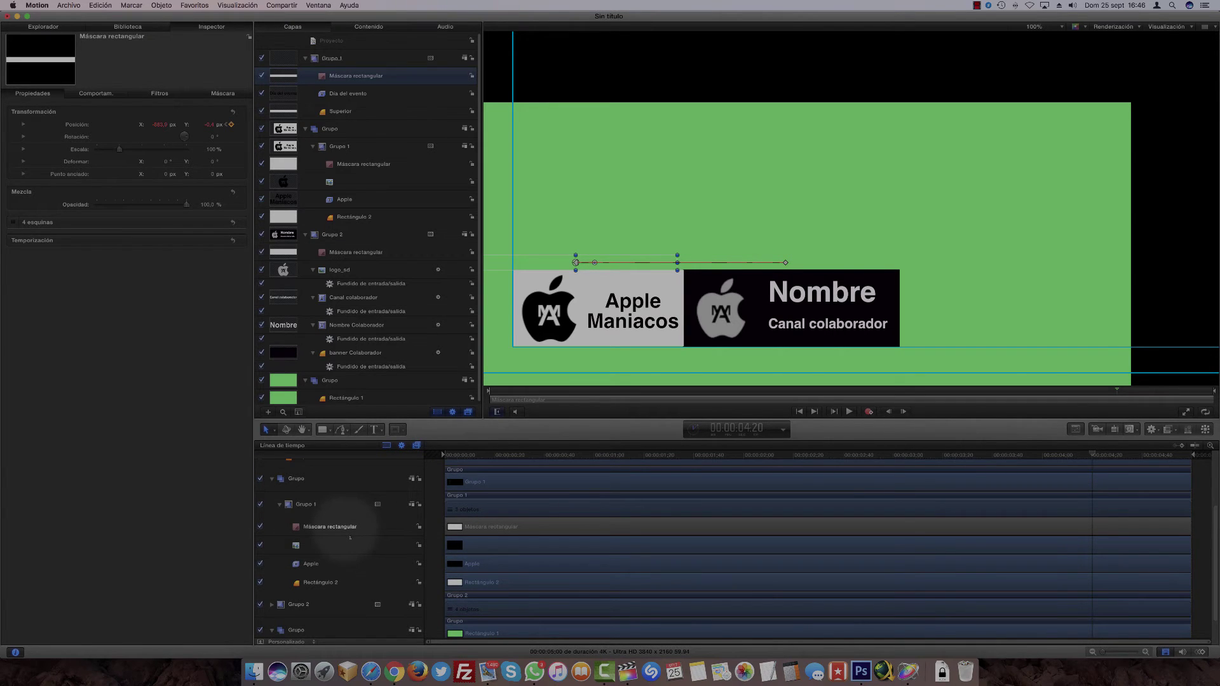
Keyframe Grupo 2's Máscara rectangular at 4:20, then slide Position X to about -2375 by 4:39
{"action": "left_click", "coordinate": [346, 529]}
{"action": "scroll", "coordinate": [273, 571], "scroll_direction": "down", "scroll_amount": 1}
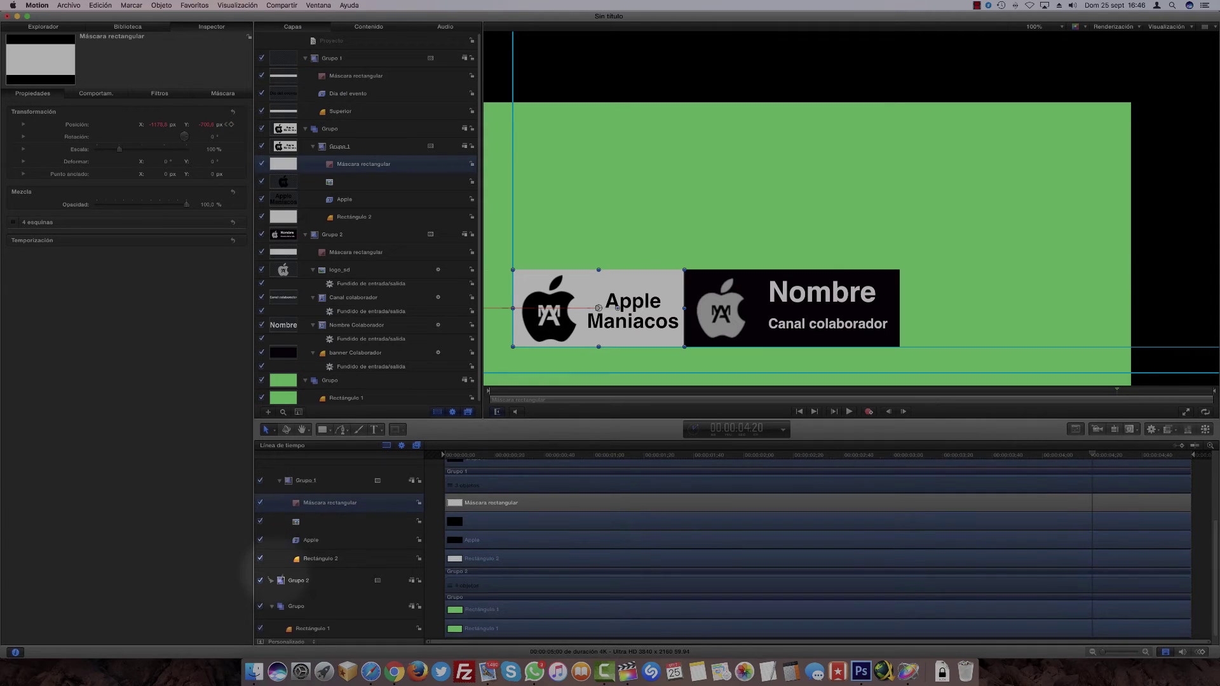
{"action": "left_click", "coordinate": [271, 580]}
{"action": "scroll", "coordinate": [330, 537], "scroll_direction": "down", "scroll_amount": 3}
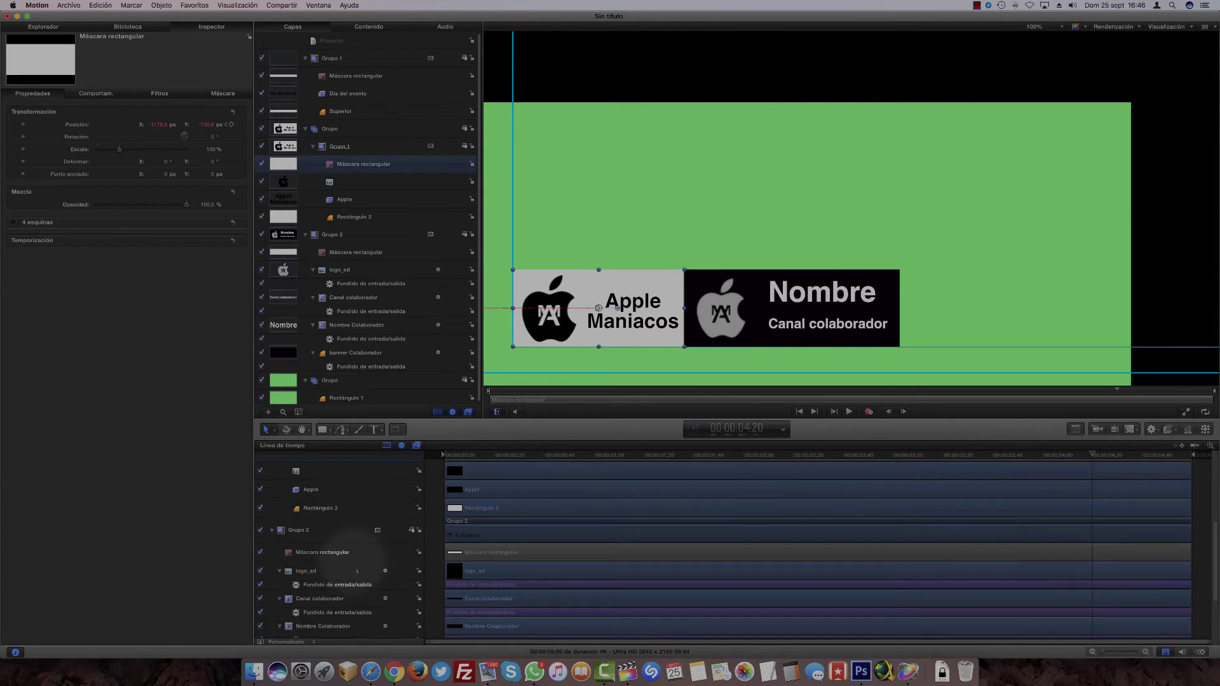
{"action": "left_click", "coordinate": [322, 535]}
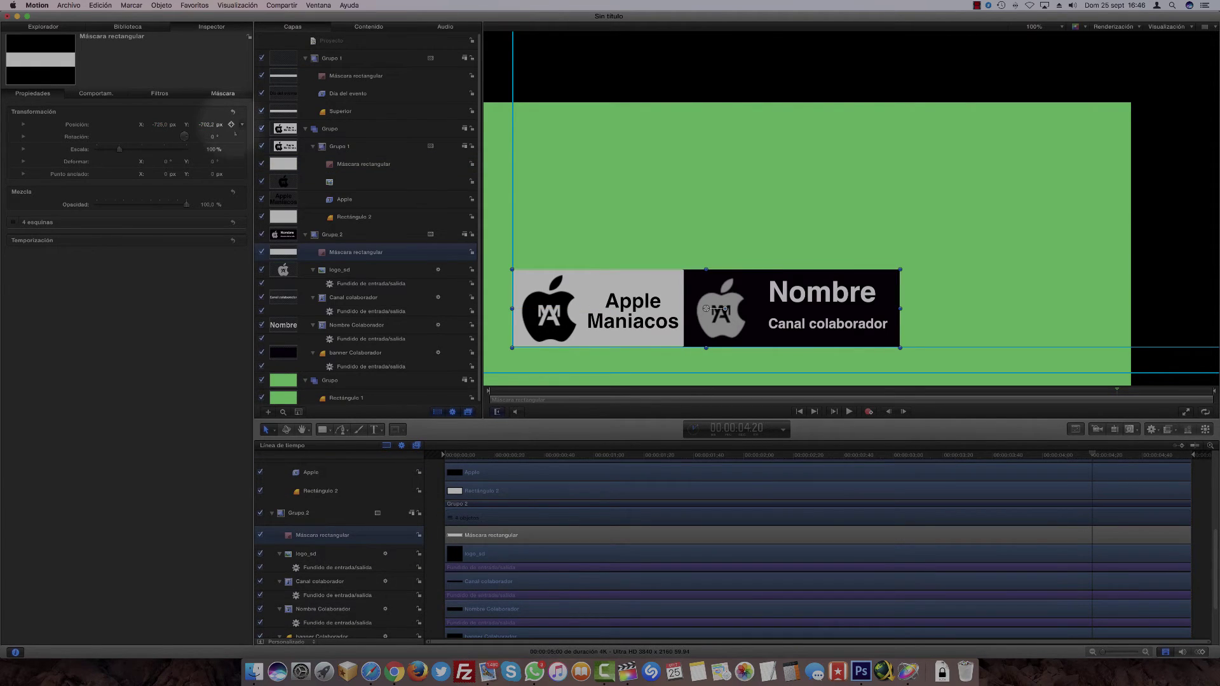
{"action": "left_click", "coordinate": [232, 125]}
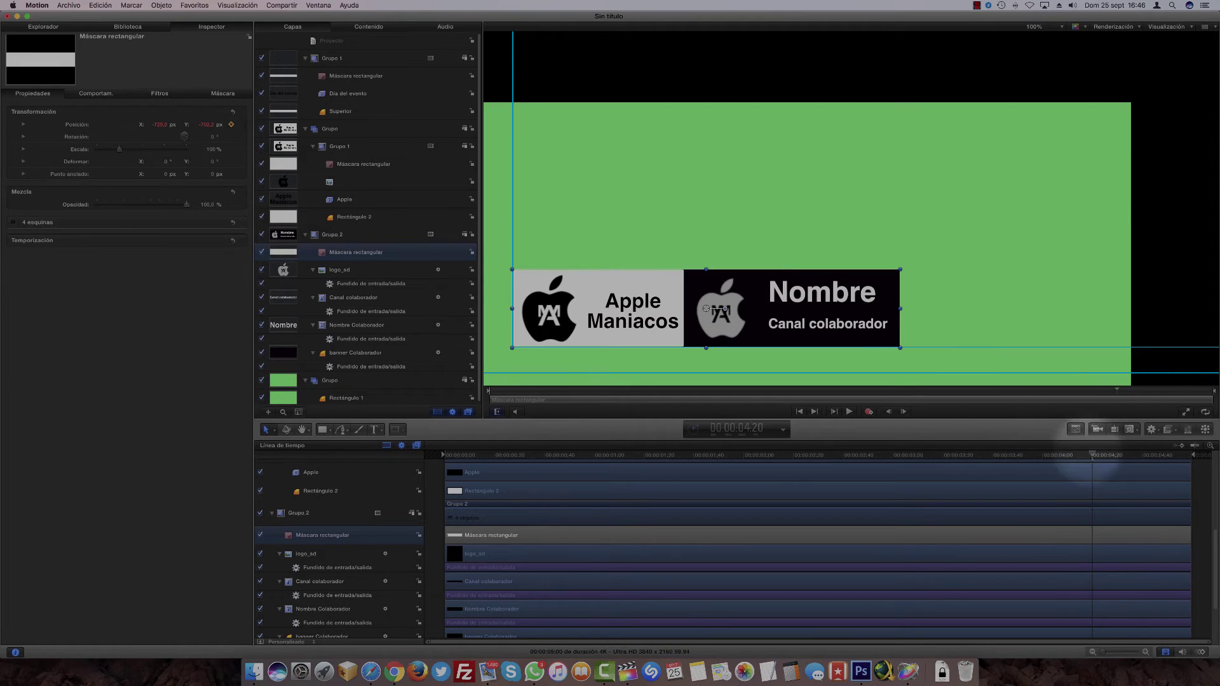
{"action": "left_click_drag", "start_coordinate": [1092, 458], "coordinate": [1137, 460]}
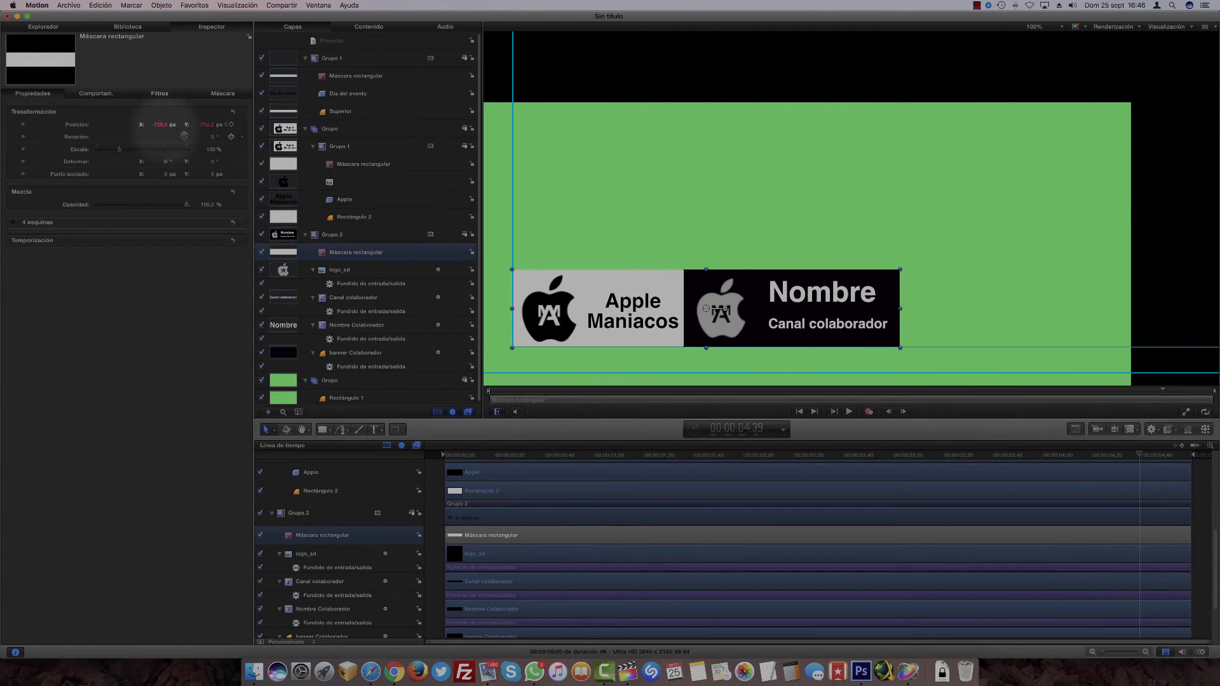
{"action": "left_click_drag", "start_coordinate": [158, 125], "coordinate": [158, 124]}
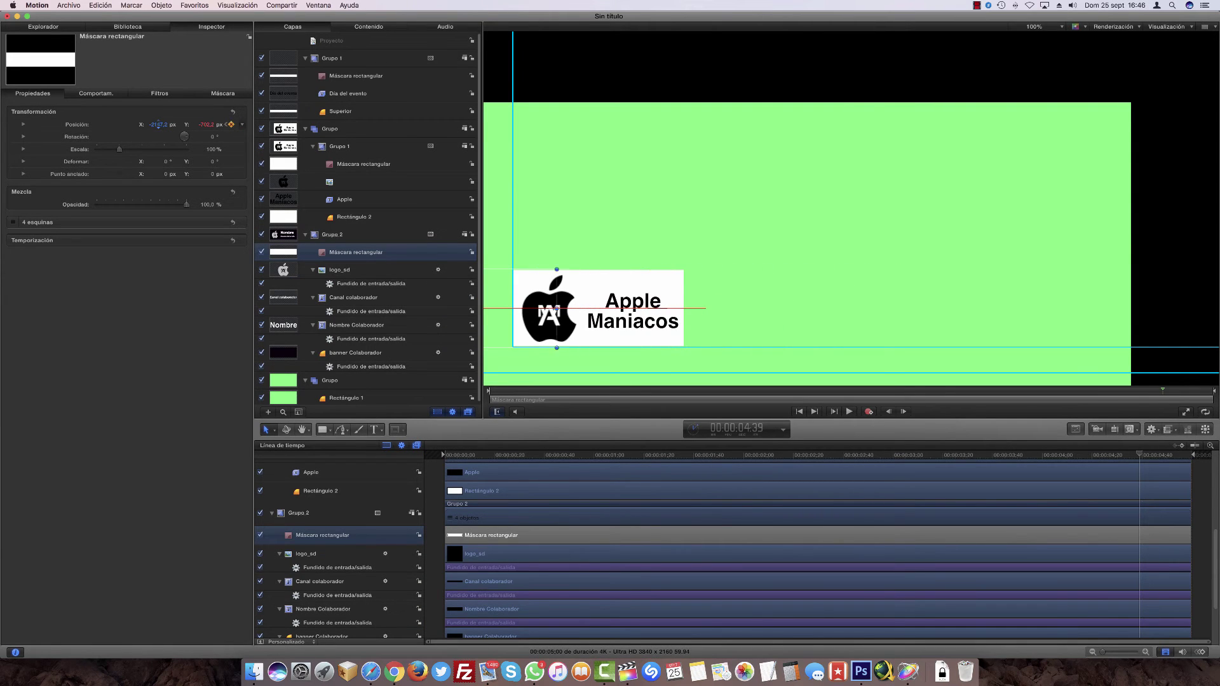
{"action": "left_click_drag", "start_coordinate": [158, 124], "coordinate": [158, 123]}
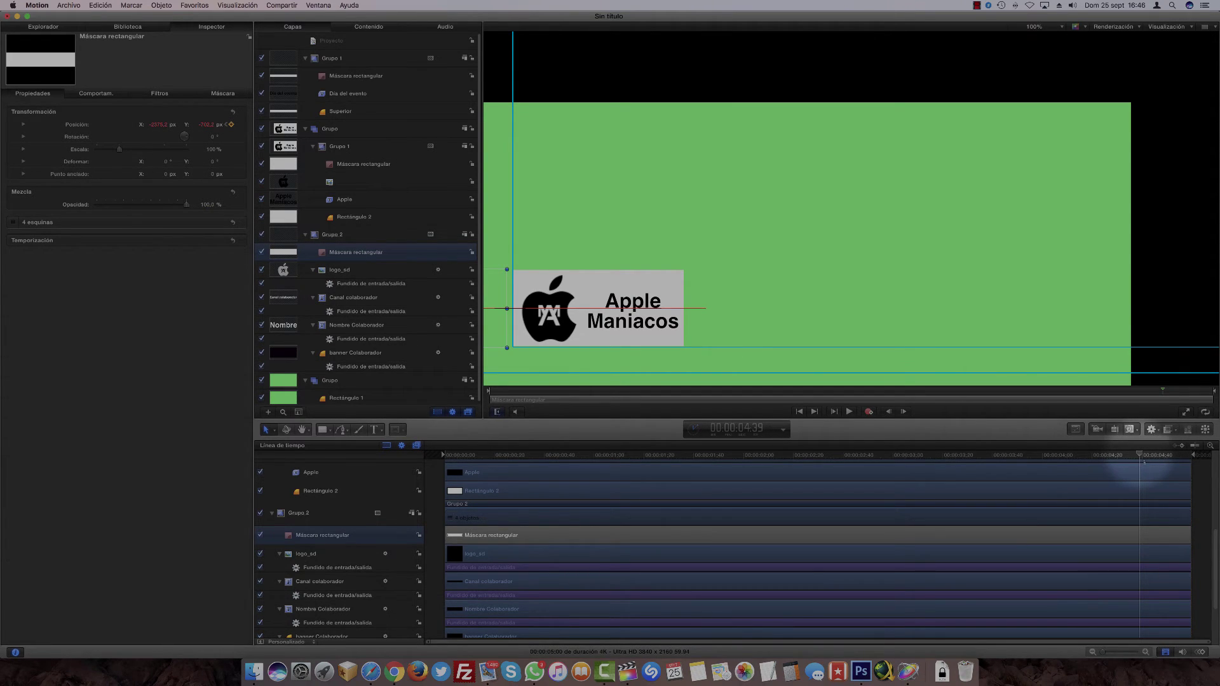
{"action": "scroll", "coordinate": [323, 531], "scroll_direction": "up", "scroll_amount": 3}
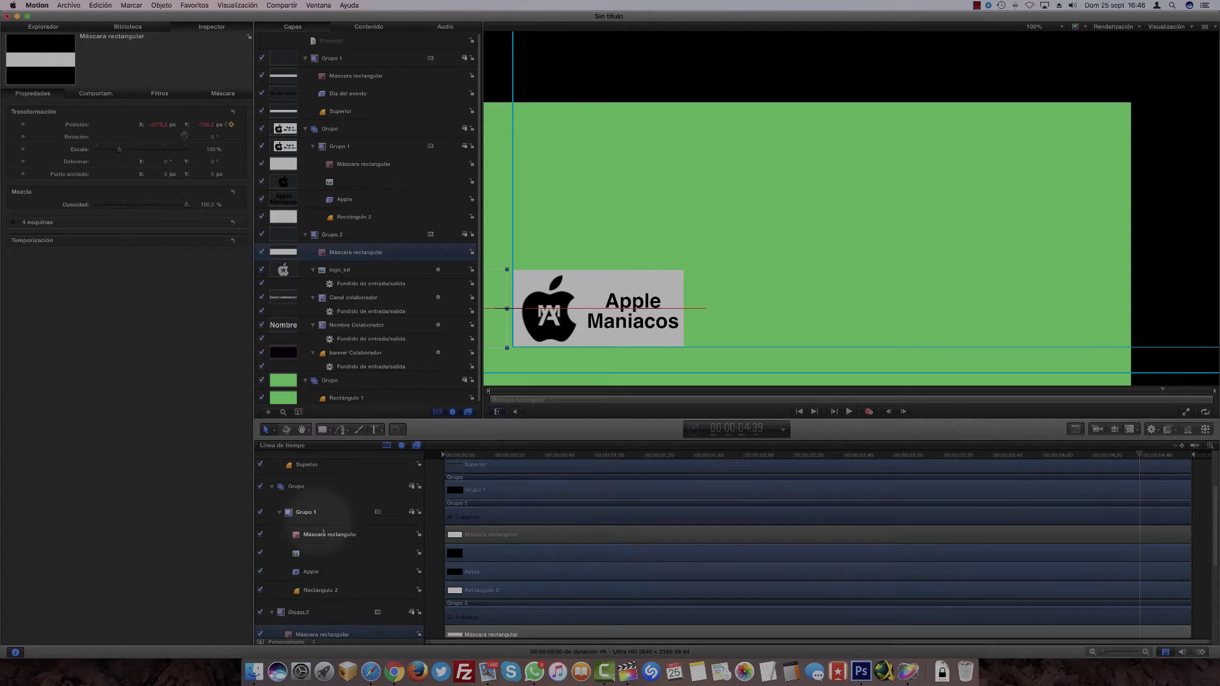
Add Grupo 1 Position X keyframes between 4:20 and 4:39 so Apple Maniacos nudges slightly left
{"action": "left_click", "coordinate": [309, 518]}
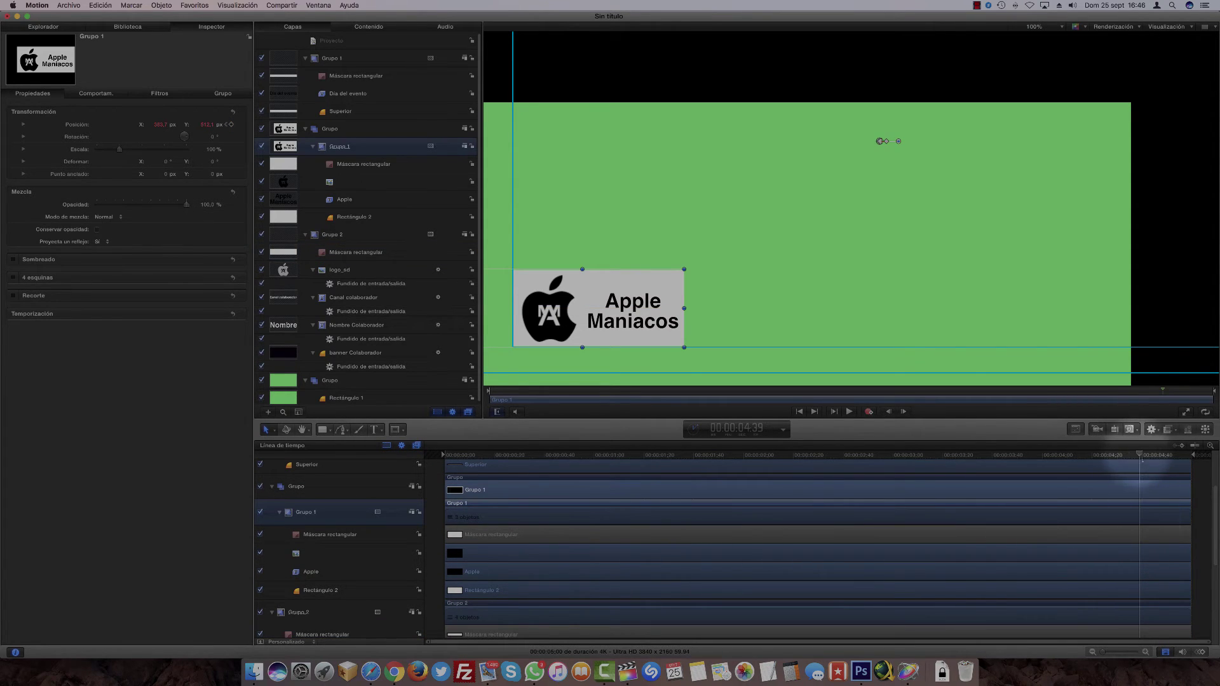
{"action": "mouse_move", "coordinate": [1140, 458]}
{"action": "left_mouse_down"}
{"action": "mouse_move", "coordinate": [1068, 458]}
{"action": "mouse_move", "coordinate": [1079, 457]}
{"action": "left_mouse_up"}
{"action": "scroll", "coordinate": [1091, 470], "scroll_direction": "up", "scroll_amount": 1}
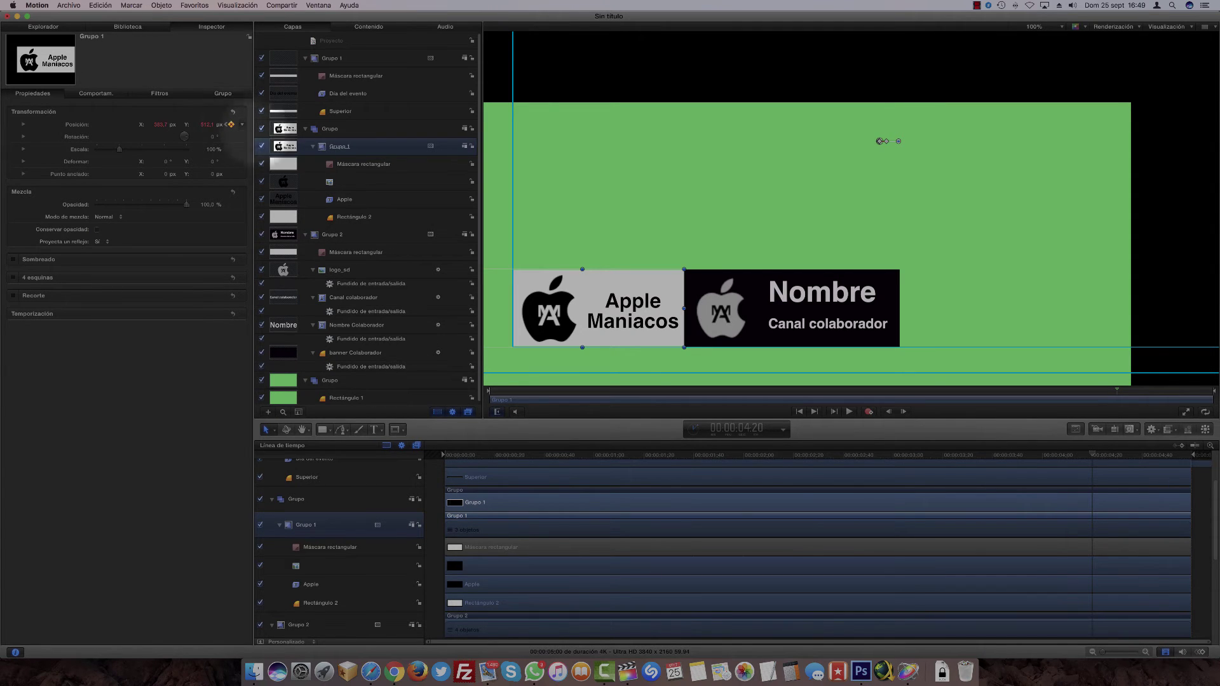
{"action": "left_click_drag", "start_coordinate": [1094, 462], "coordinate": [1107, 462]}
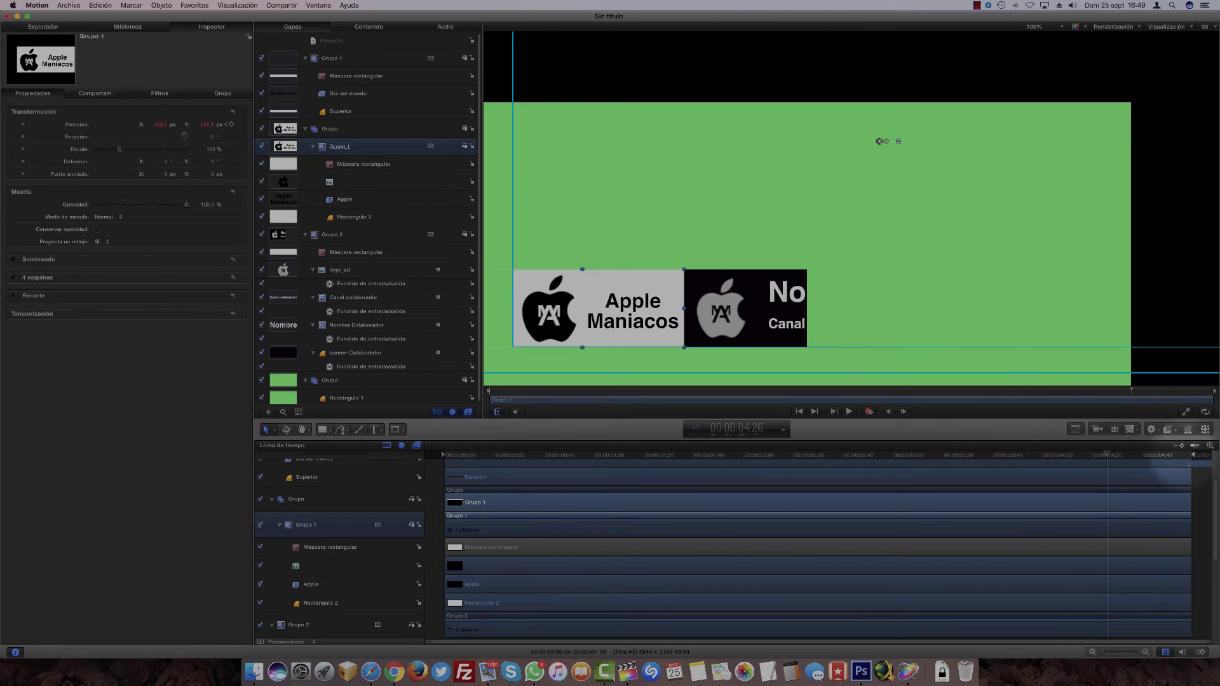
{"action": "left_click_drag", "start_coordinate": [1107, 463], "coordinate": [1112, 463]}
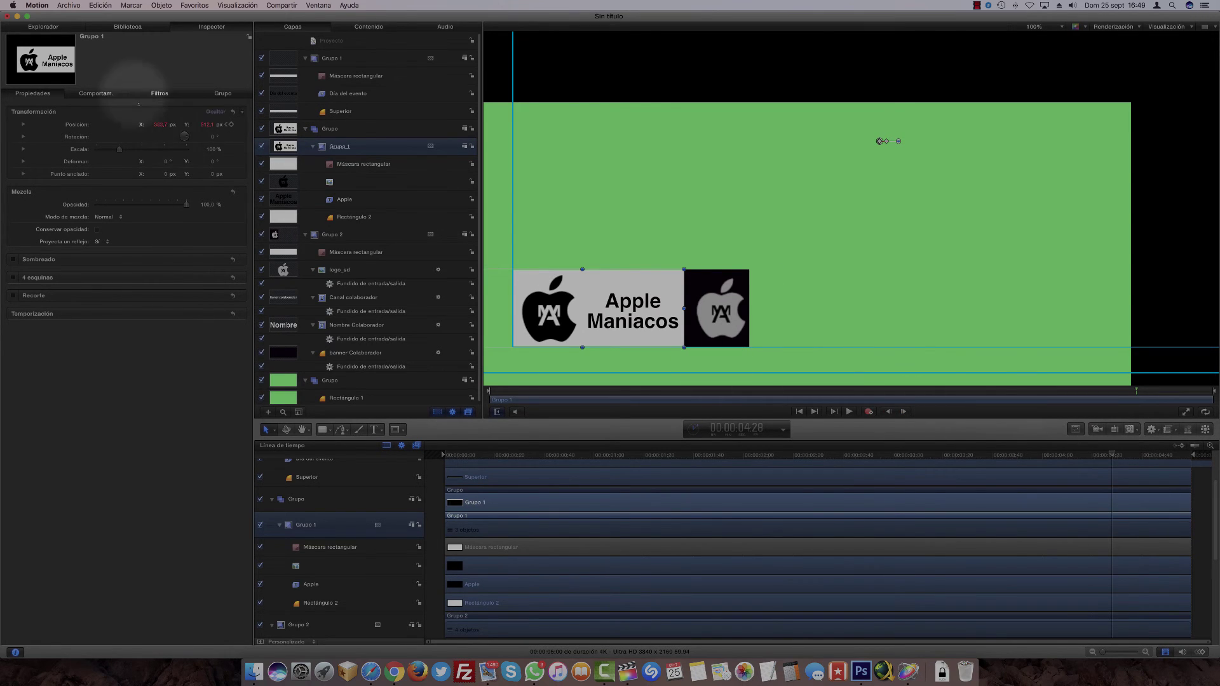
{"action": "left_click_drag", "start_coordinate": [159, 125], "coordinate": [173, 122]}
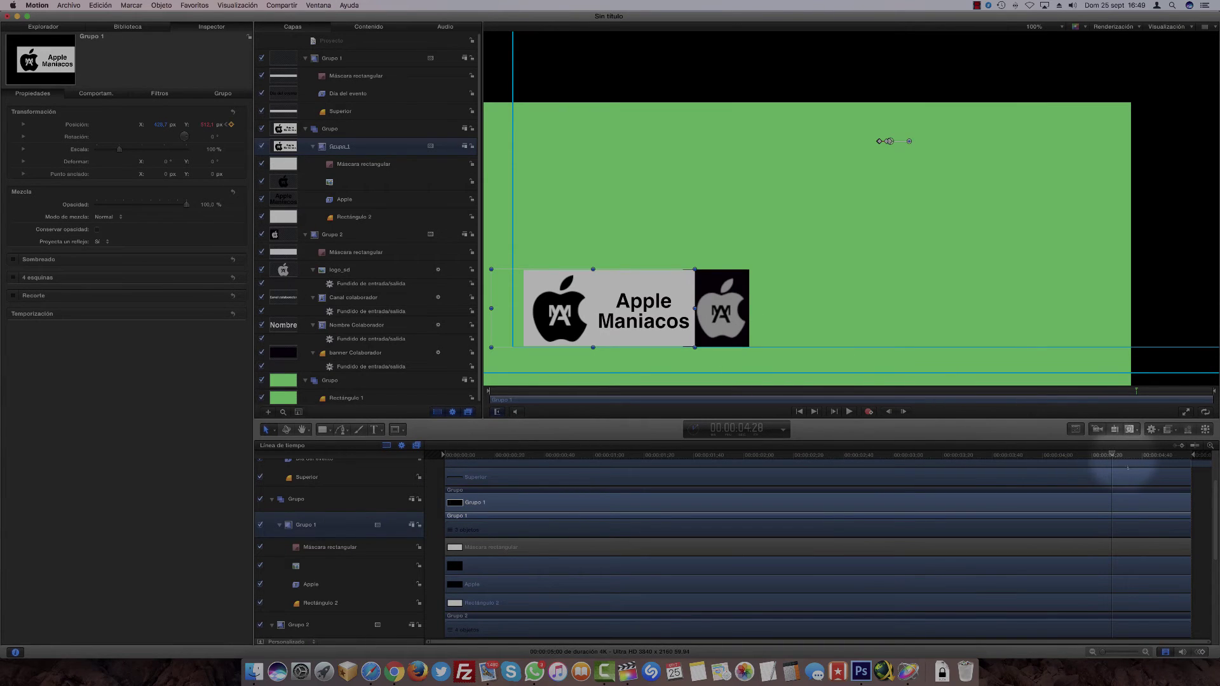
{"action": "left_click_drag", "start_coordinate": [1117, 463], "coordinate": [1139, 464]}
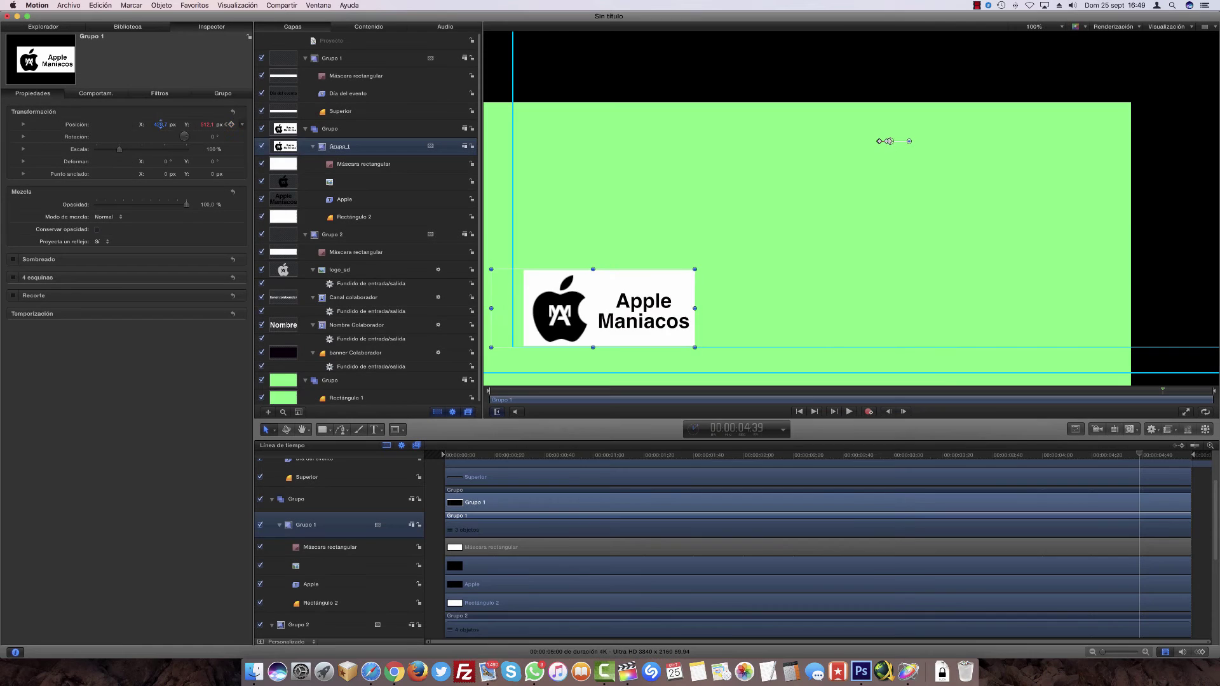
{"action": "left_click_drag", "start_coordinate": [161, 124], "coordinate": [135, 125]}
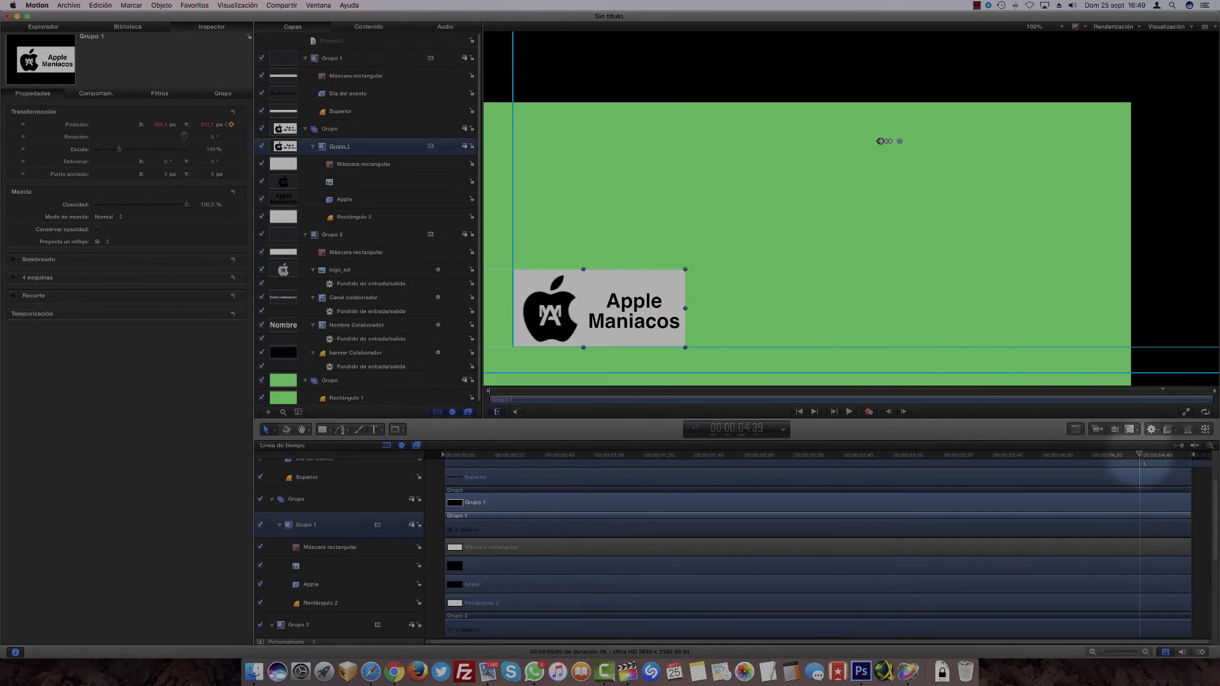
{"action": "left_click_drag", "start_coordinate": [1141, 456], "coordinate": [1182, 456]}
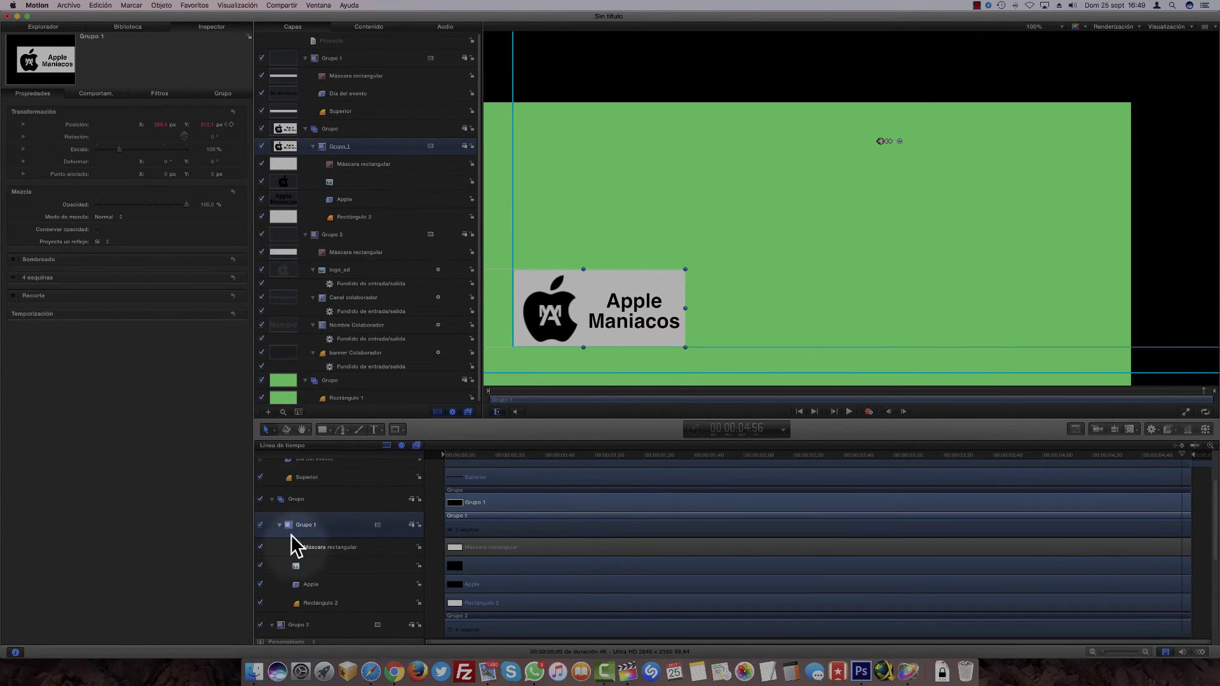
Keyframe Grupo 1's rectangle mask Position from 4:40 to about X -1900 at the clip end
{"action": "left_click", "coordinate": [330, 547]}
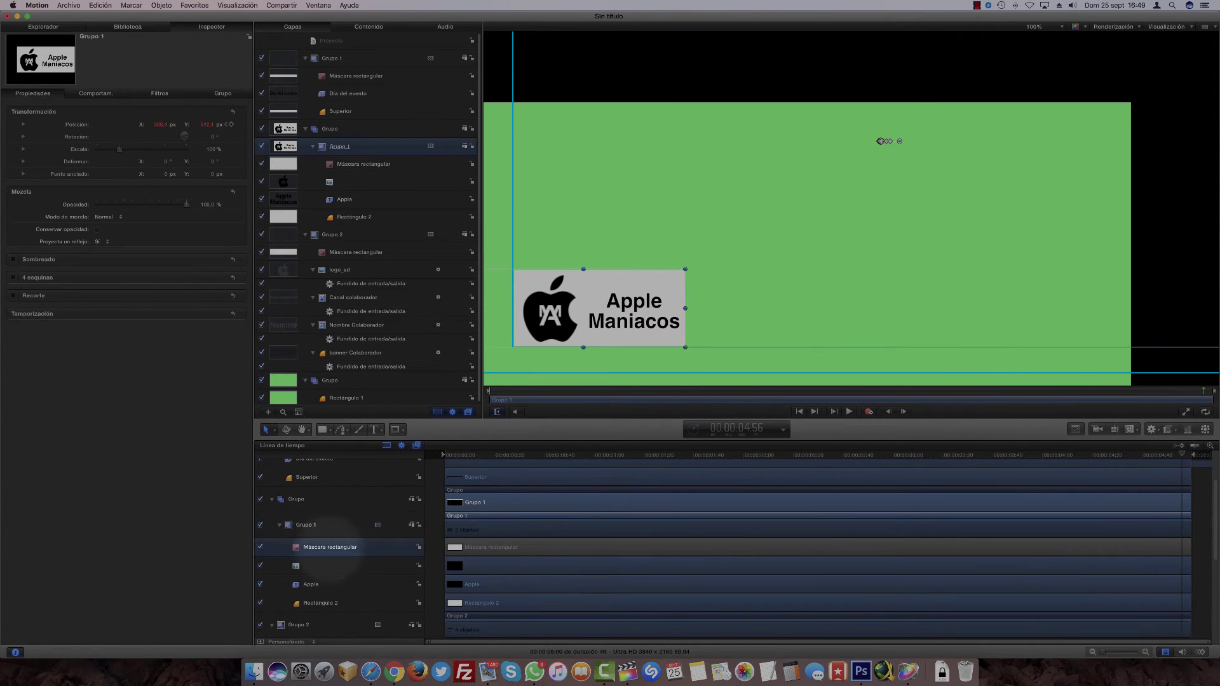
{"action": "left_click", "coordinate": [1146, 456]}
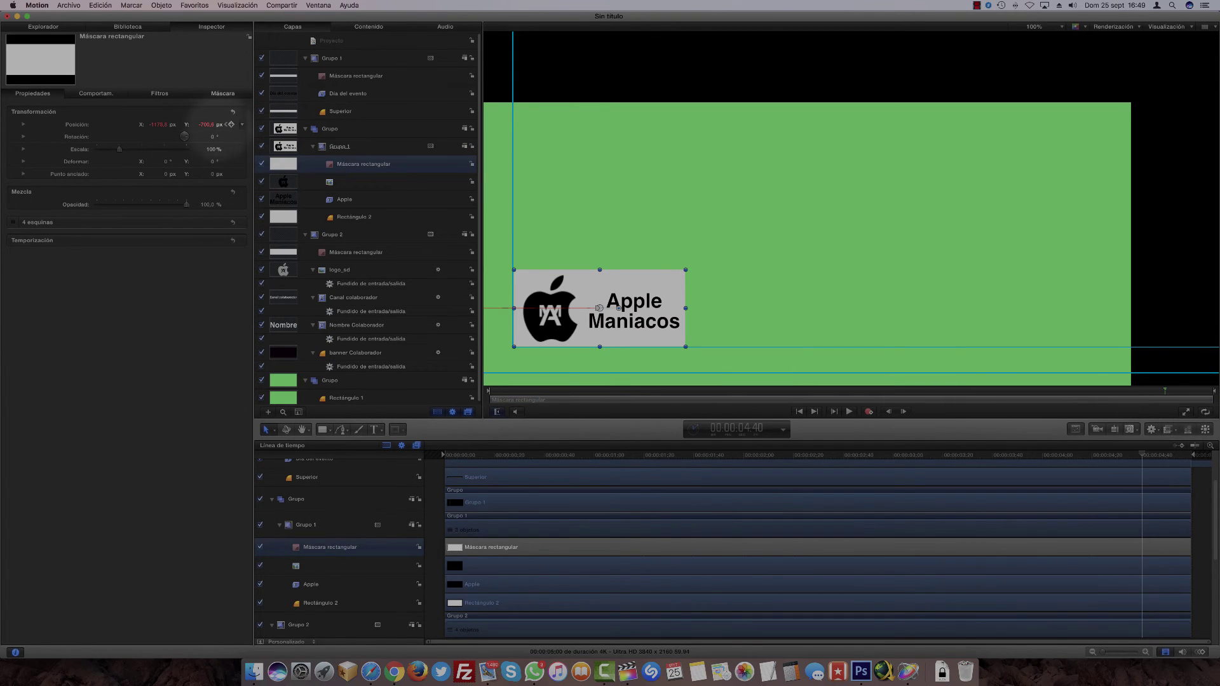
{"action": "left_click", "coordinate": [231, 124]}
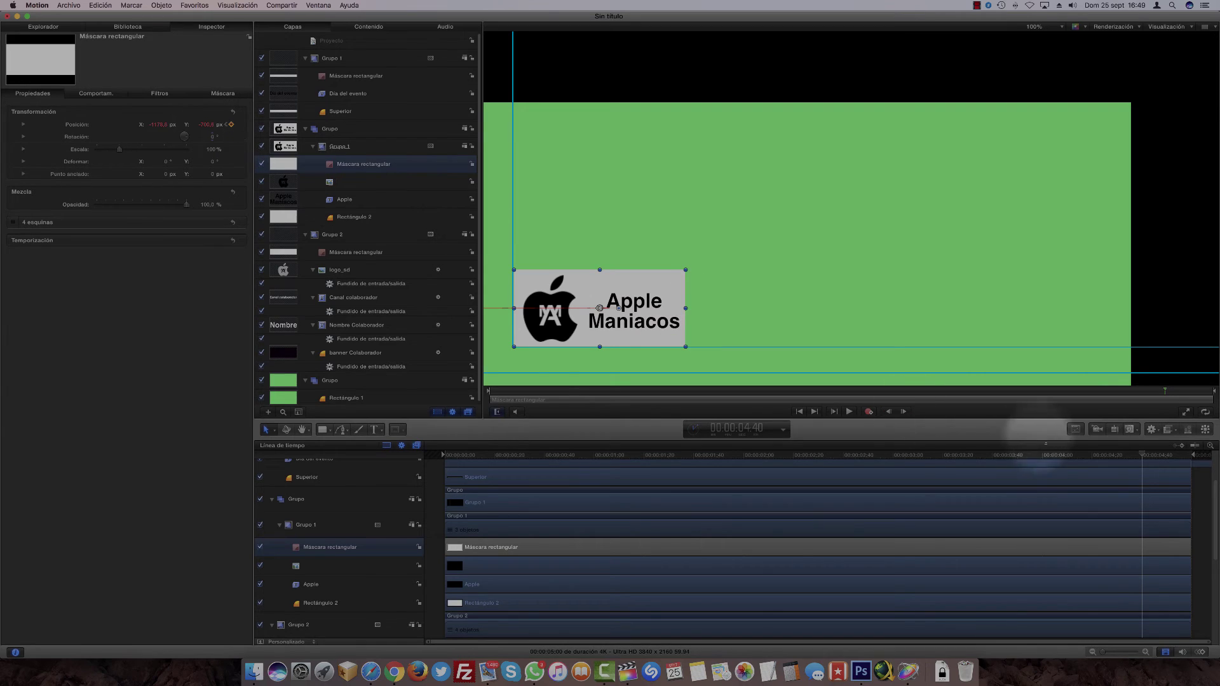
{"action": "left_click_drag", "start_coordinate": [1144, 456], "coordinate": [1182, 456]}
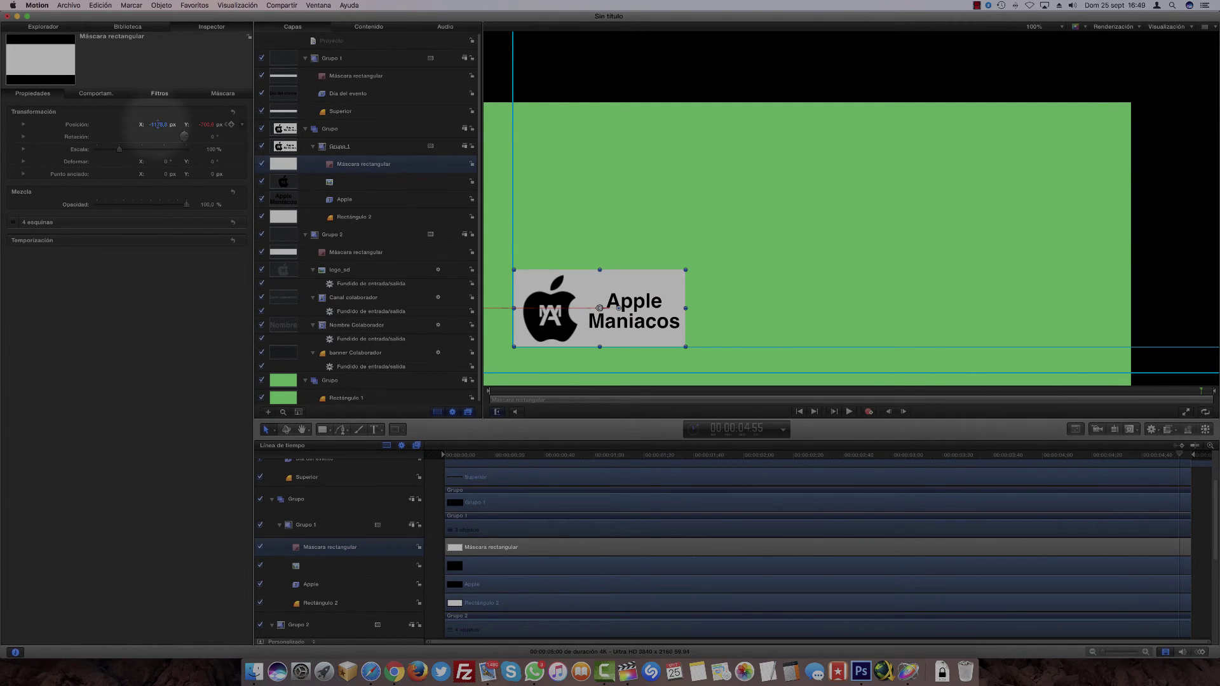
{"action": "left_click_drag", "start_coordinate": [164, 125], "coordinate": [157, 125]}
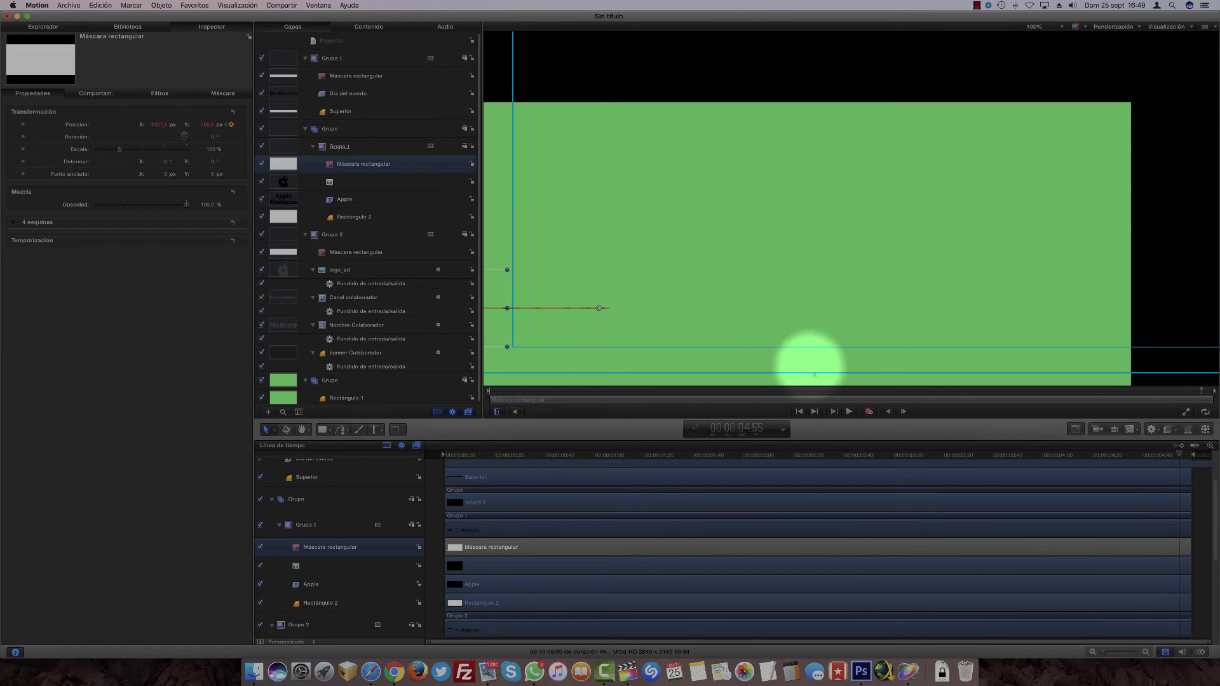
Play the lower-third animation back from the start to check the banner wipe
{"action": "key", "text": "Home"}
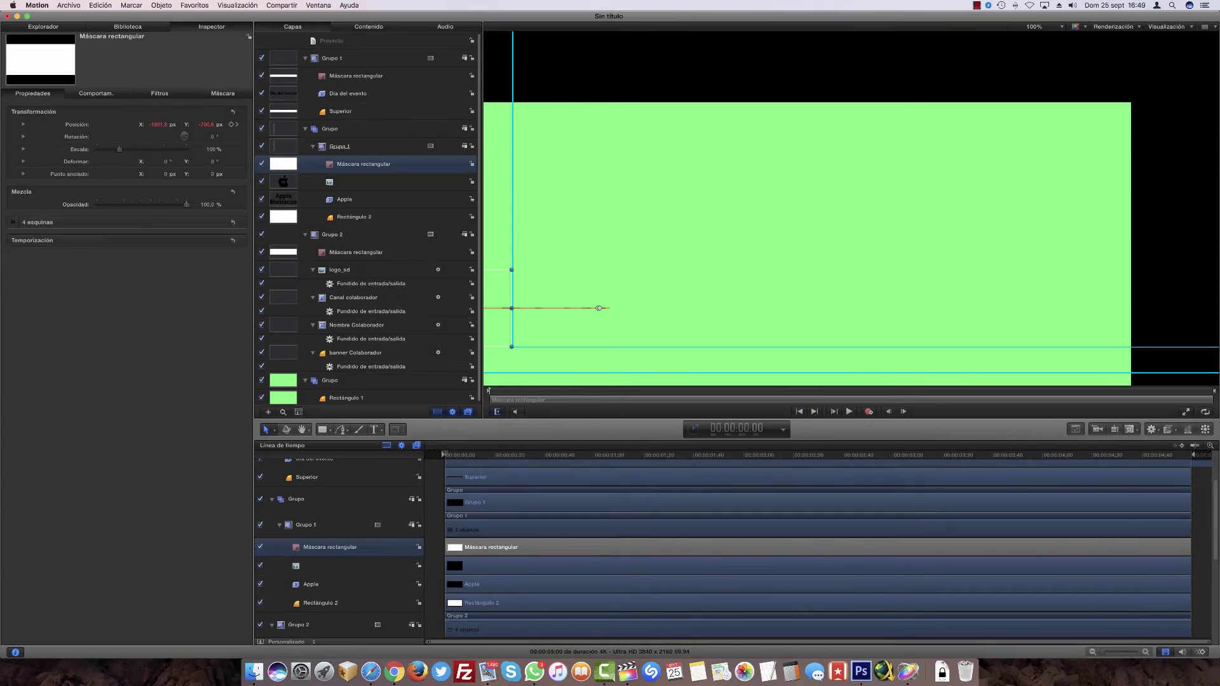
{"action": "key", "text": "space"}
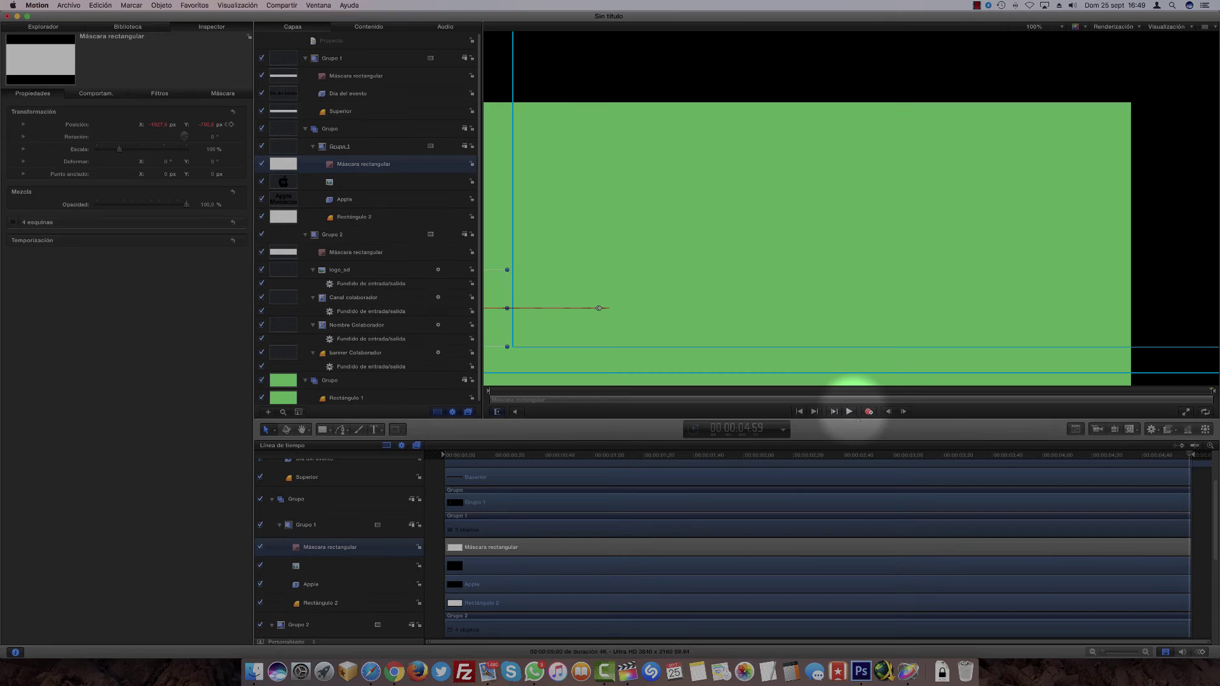
{"action": "scroll", "coordinate": [345, 600], "scroll_direction": "down", "scroll_amount": 5}
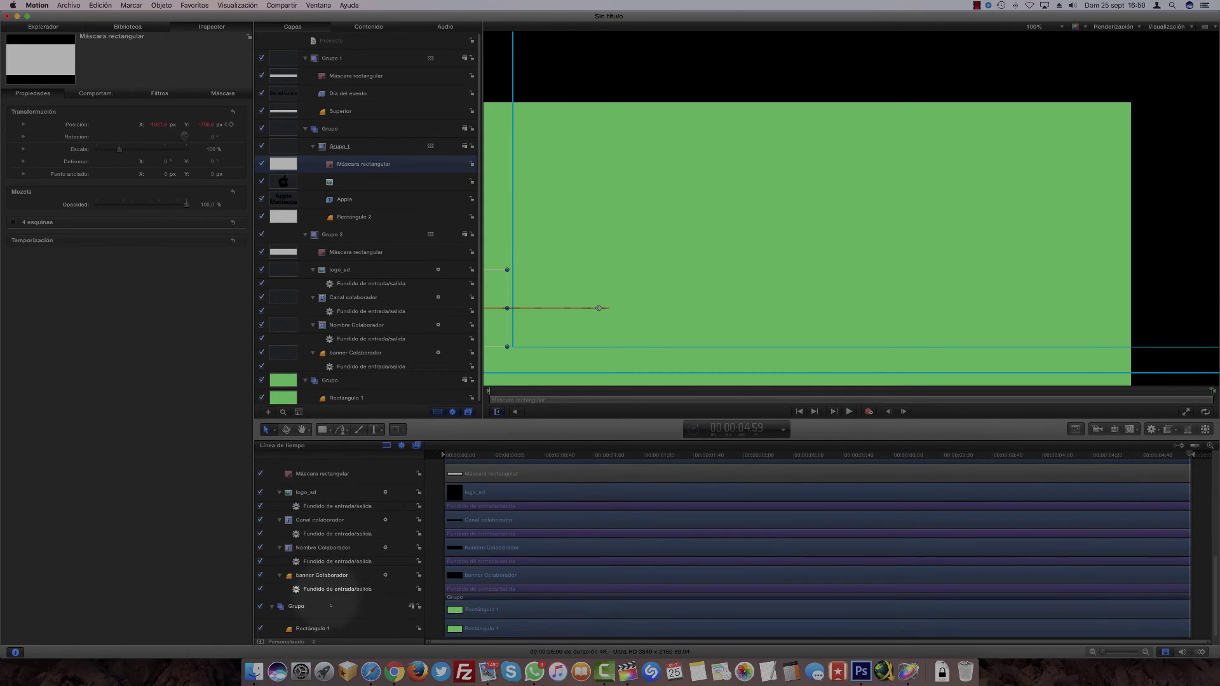
Hide the green background group and name the Final Cut Pro template 'Banner invitados'
{"action": "left_click", "coordinate": [260, 606]}
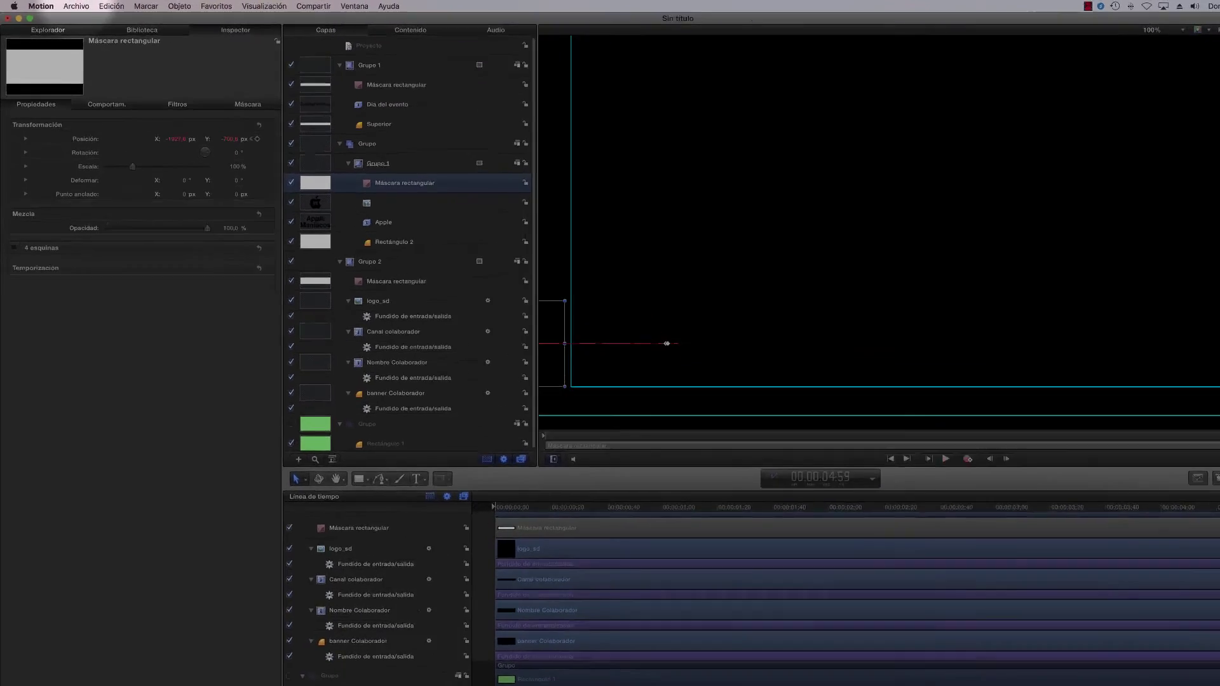
{"action": "left_click", "coordinate": [76, 6]}
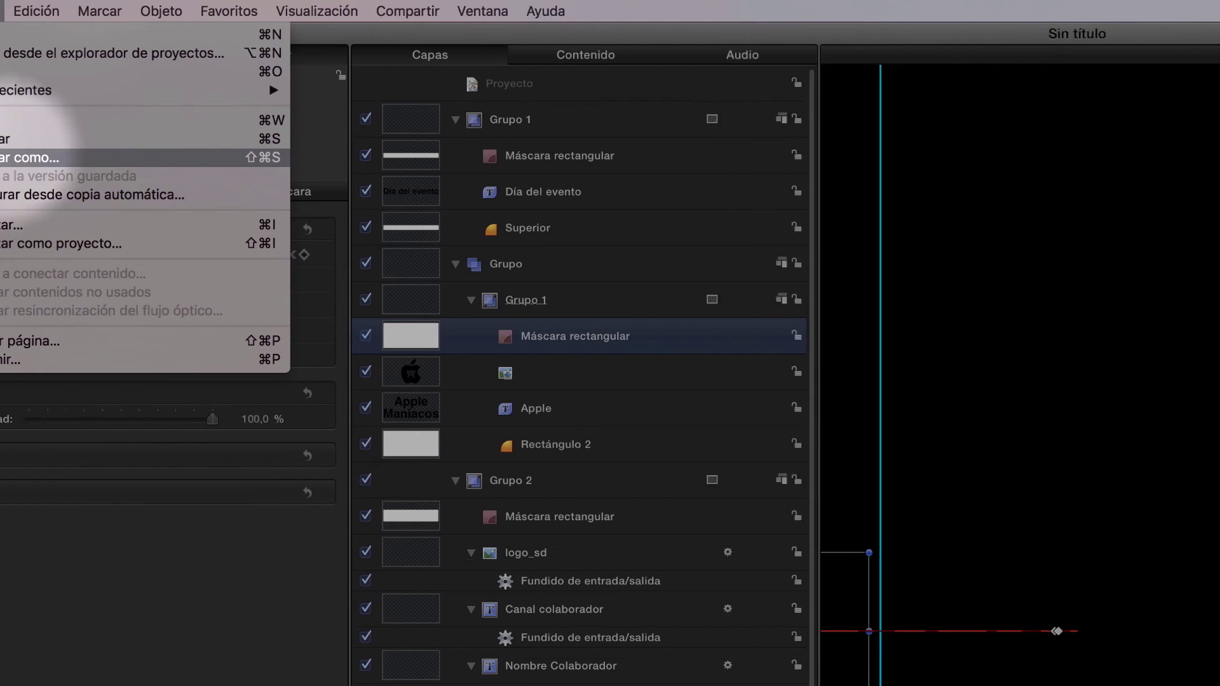
{"action": "left_click", "coordinate": [178, 157]}
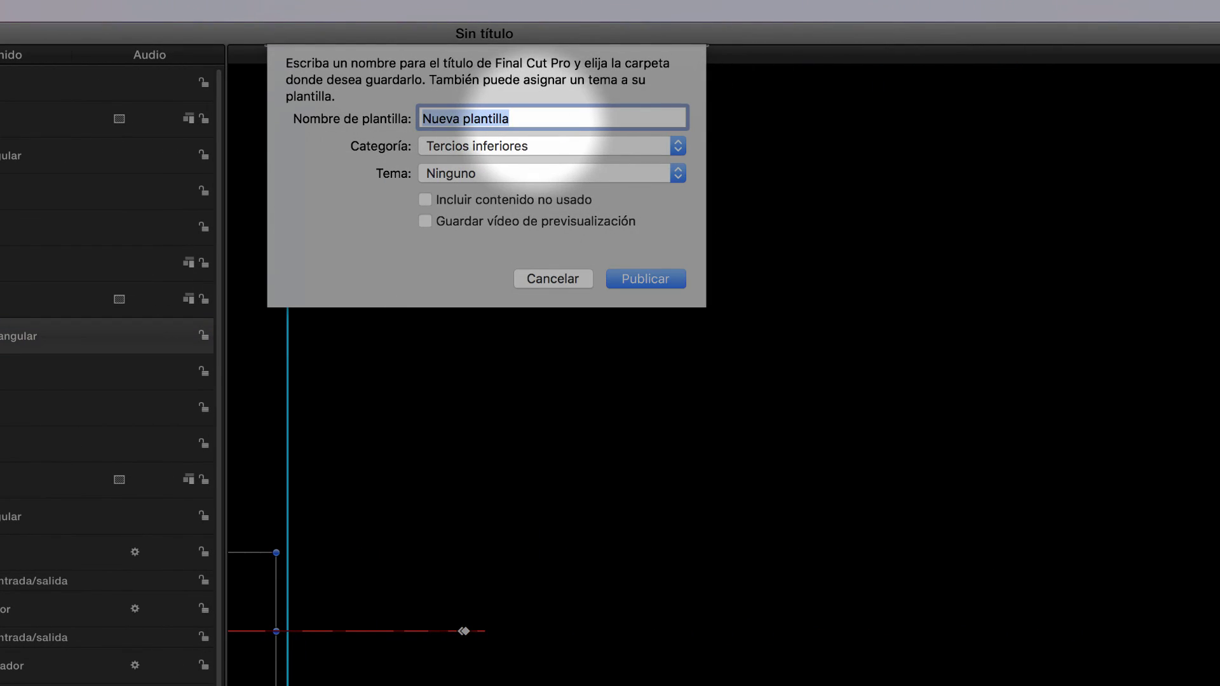
{"action": "type", "text": "Banner invitados"}
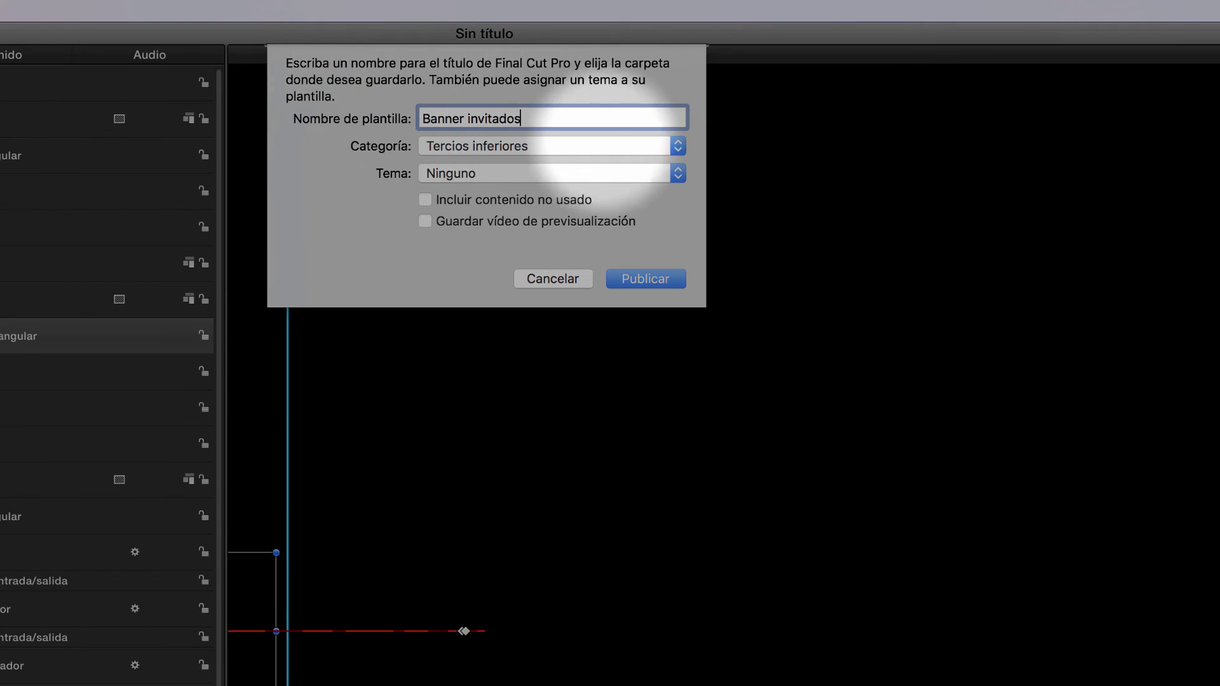
Publish it under Tercios inferiores with the YouTube theme and a saved preview video
{"action": "left_click", "coordinate": [667, 146]}
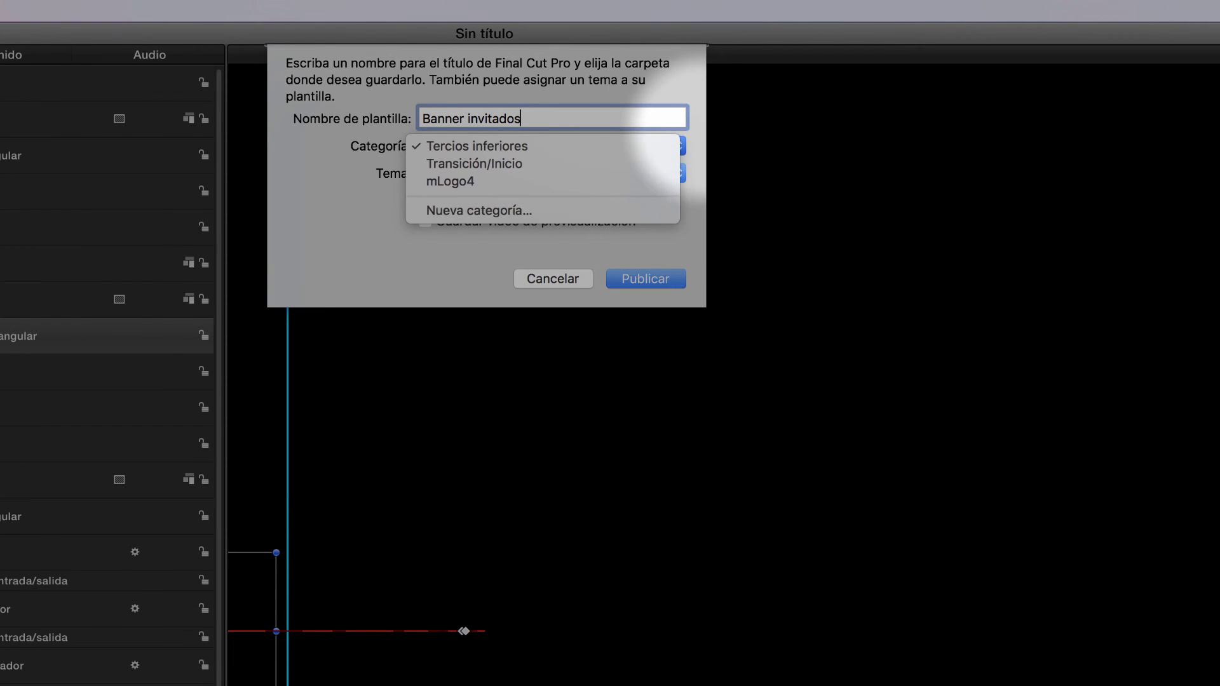
{"action": "left_click", "coordinate": [683, 146]}
{"action": "left_click", "coordinate": [635, 174]}
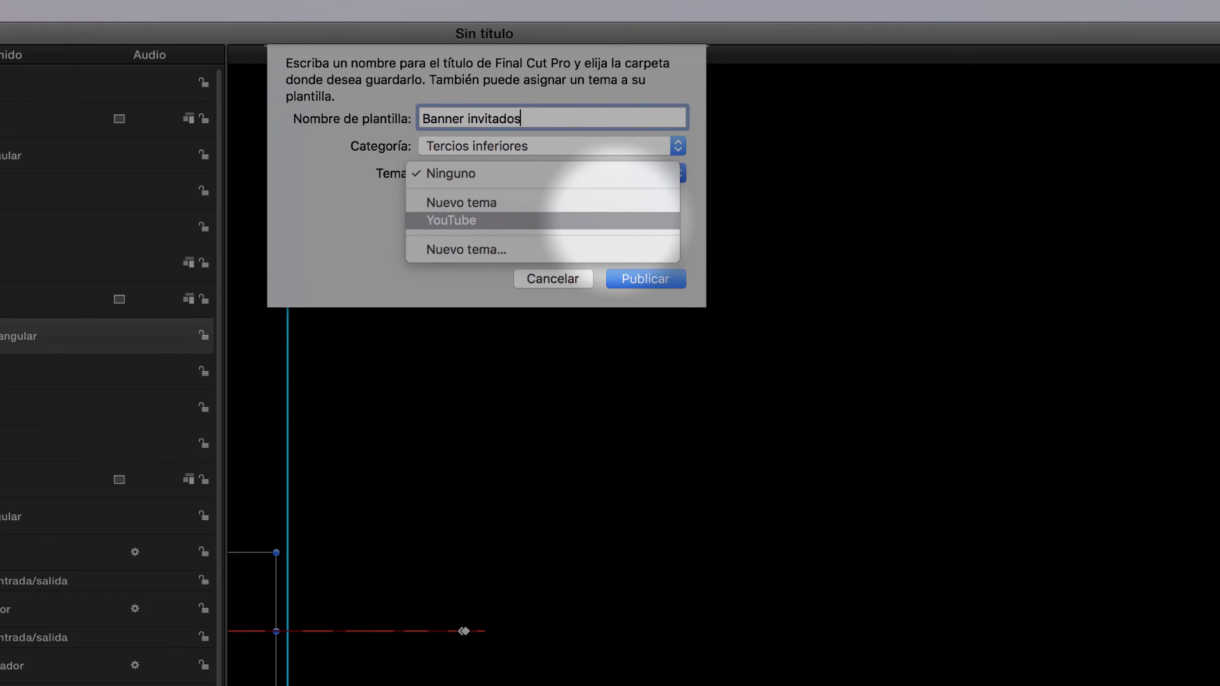
{"action": "left_click", "coordinate": [613, 219]}
{"action": "left_click", "coordinate": [425, 221]}
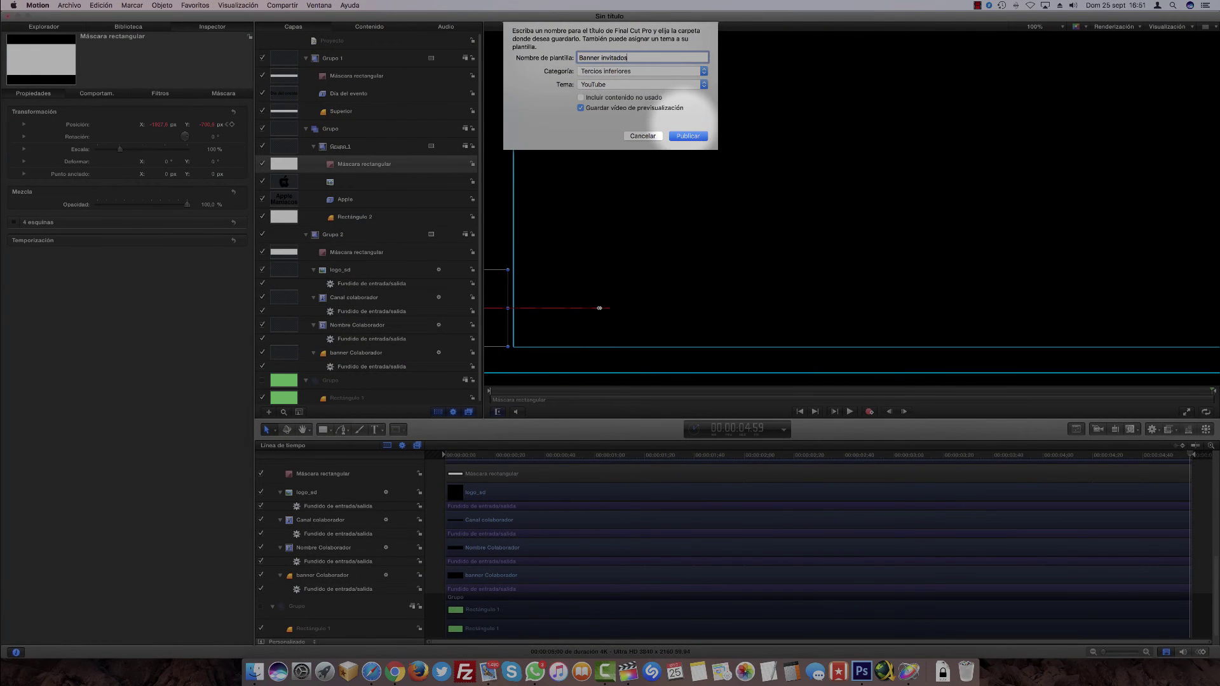
{"action": "key", "text": "Return"}
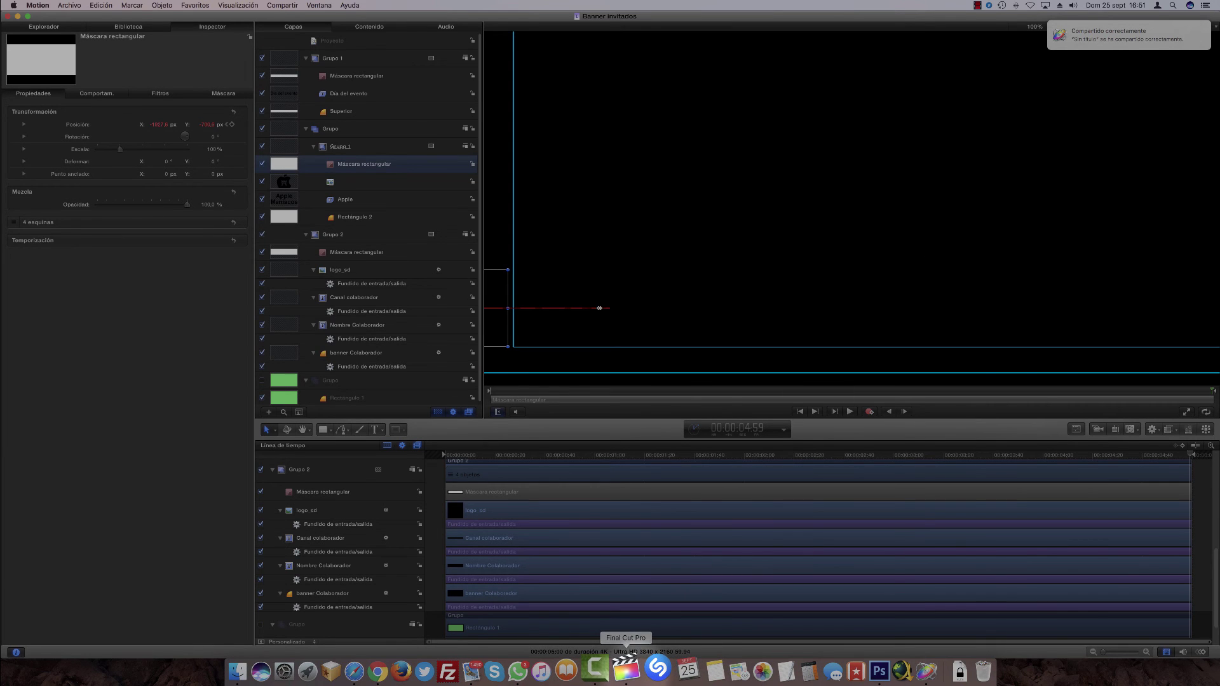
Connect the Banner invitados title above IMG_6960 and drop the guest photo into its logo slot
{"action": "left_click", "coordinate": [625, 667]}
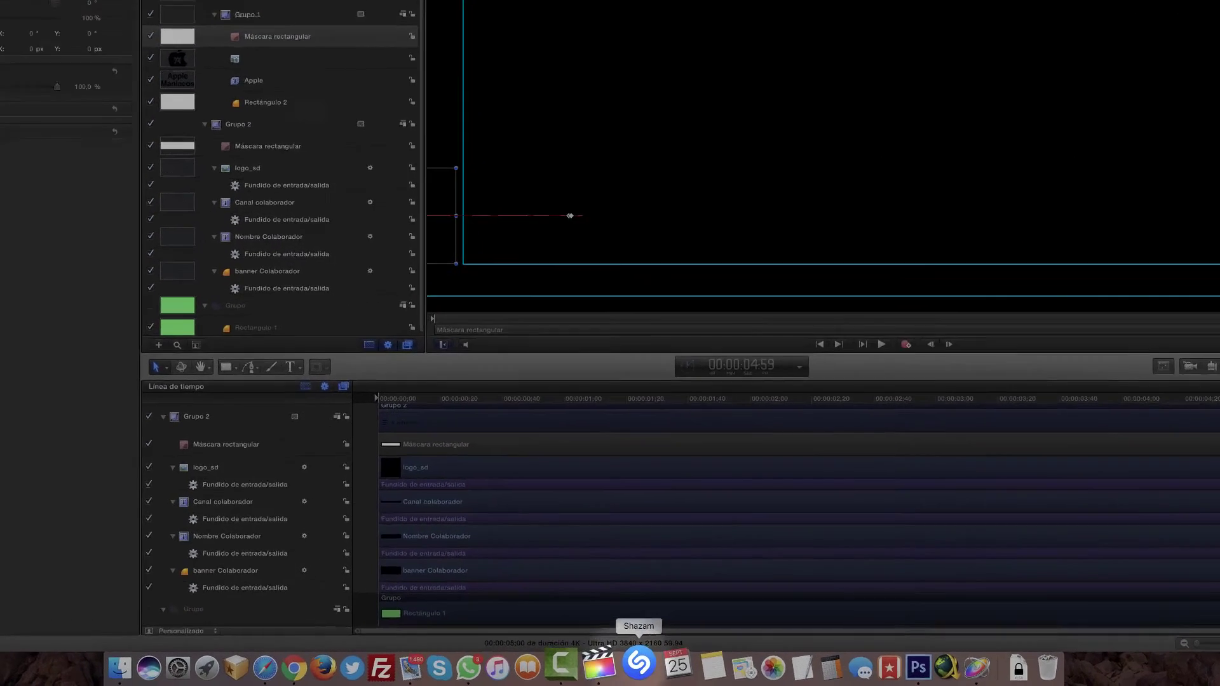
{"action": "scroll", "coordinate": [1045, 423], "scroll_direction": "down", "scroll_amount": 2}
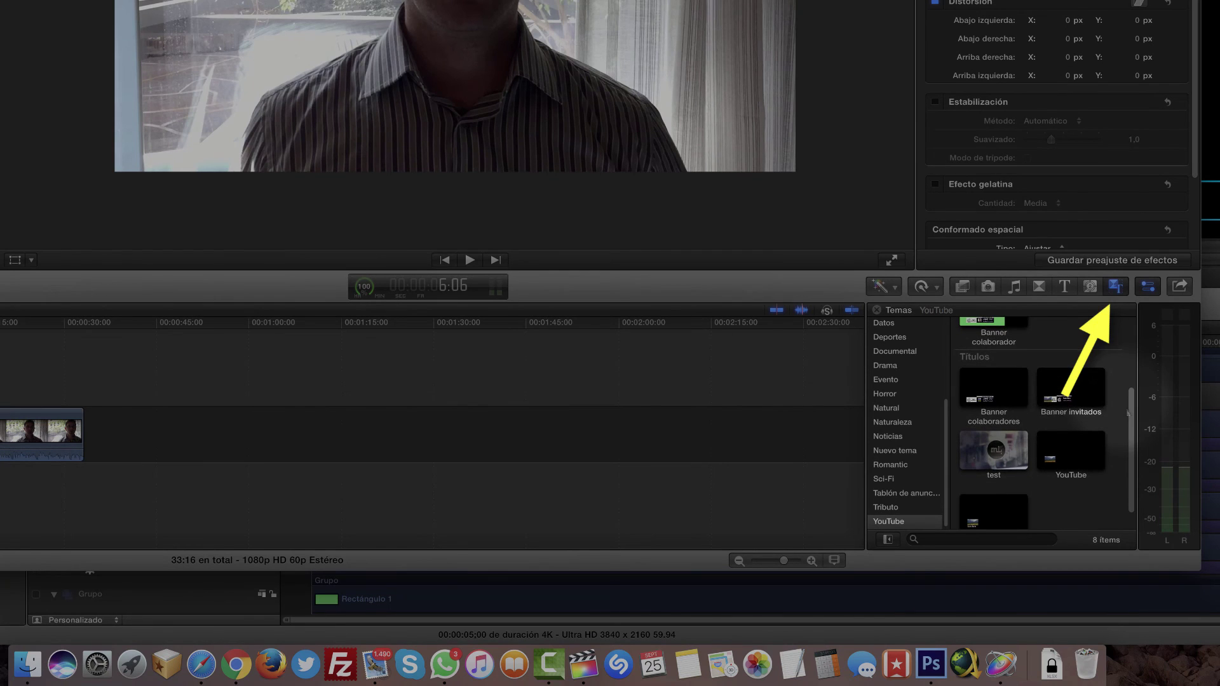
{"action": "left_click", "coordinate": [1057, 392]}
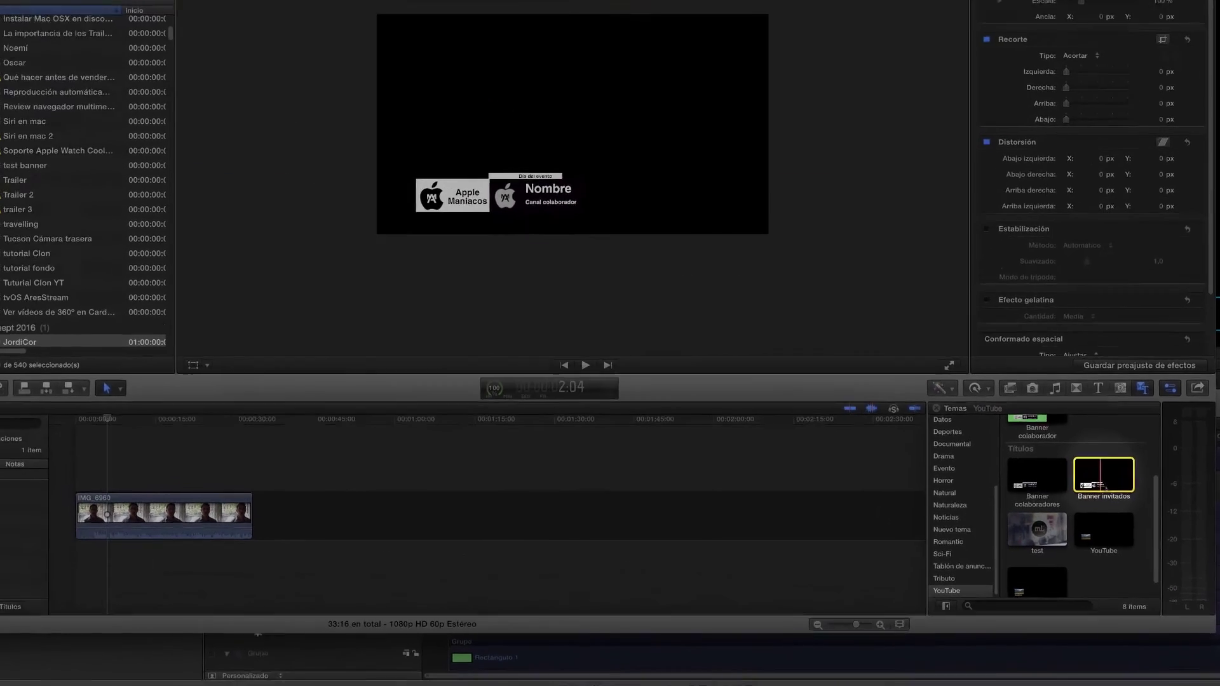
{"action": "left_click_drag", "start_coordinate": [1103, 478], "coordinate": [127, 490]}
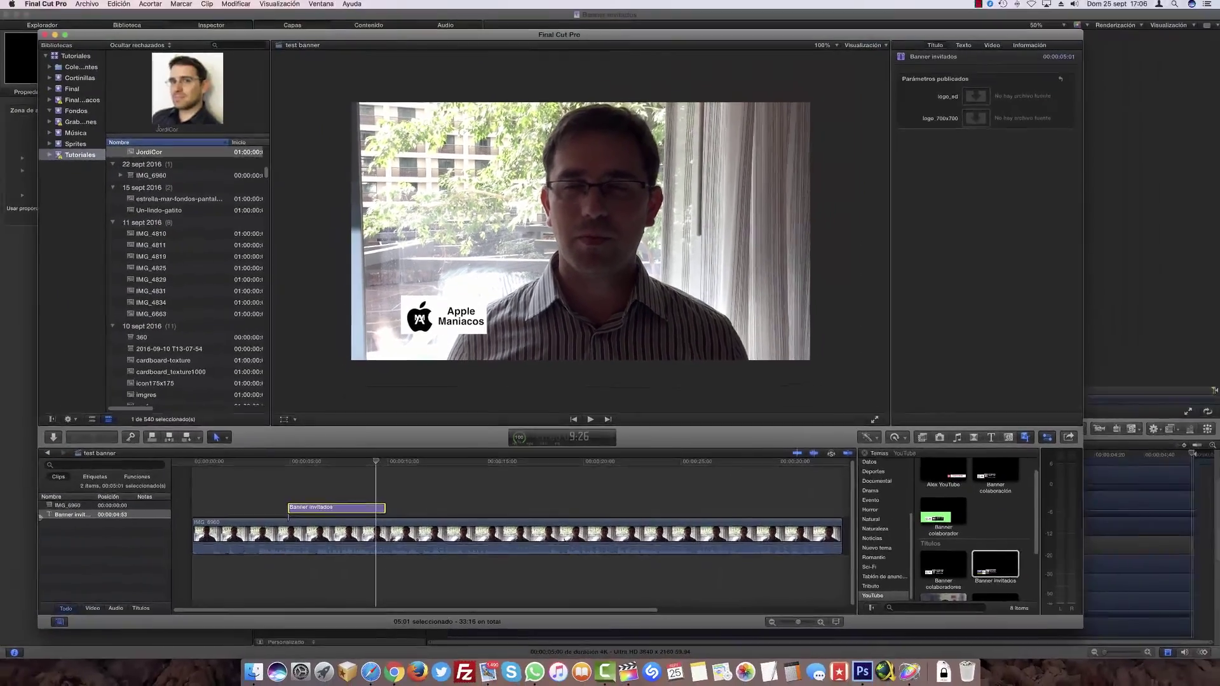
{"action": "left_click_drag", "start_coordinate": [146, 153], "coordinate": [901, 139]}
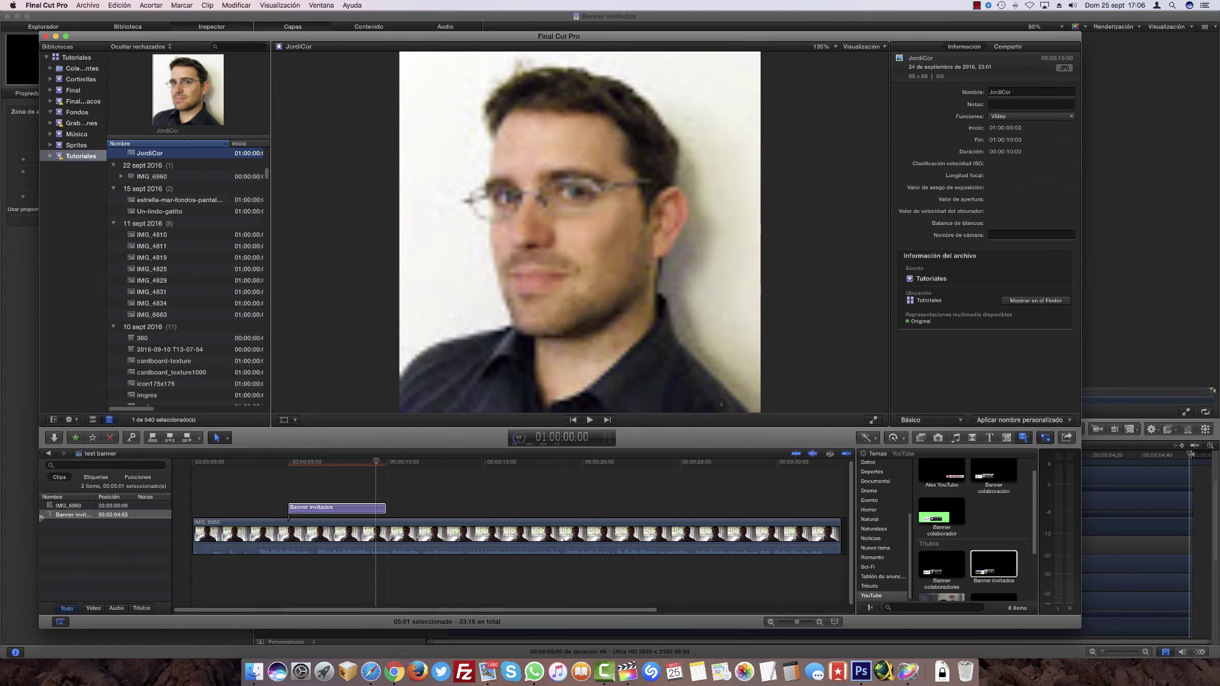
Play the banner from its start to watch the guest photo animate in over the interview
{"action": "key", "text": "super+2"}
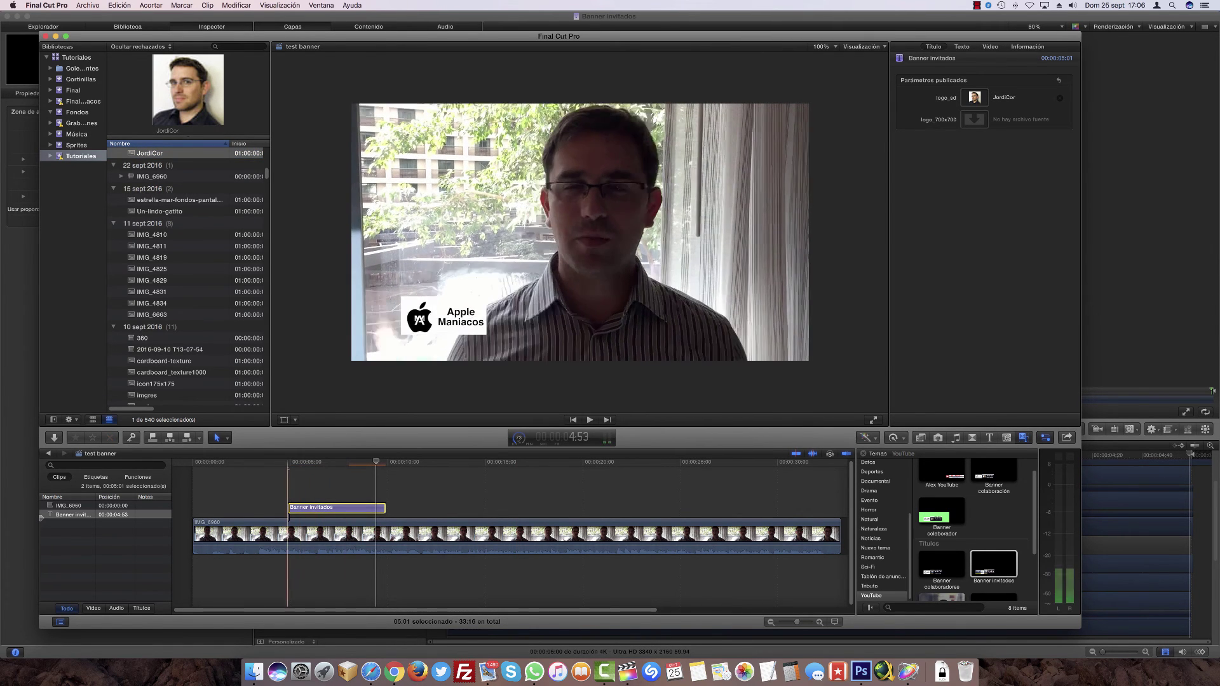
{"action": "key", "text": "Up"}
{"action": "key", "text": "space"}
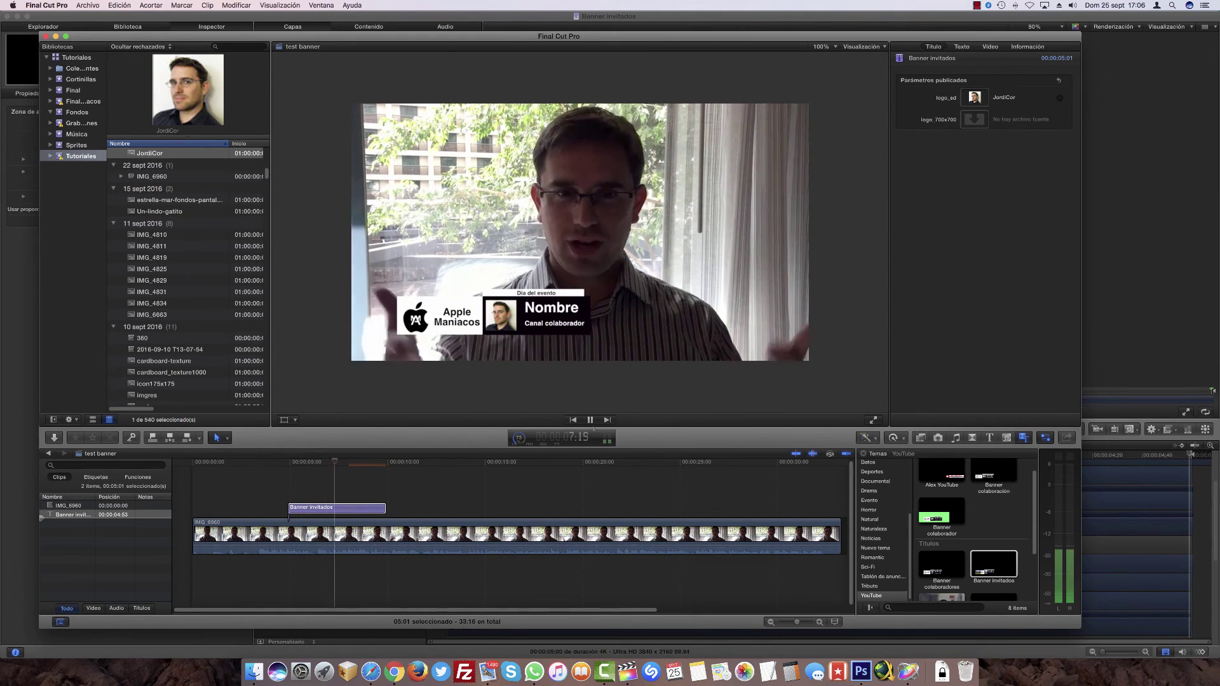
{"action": "key", "text": "space"}
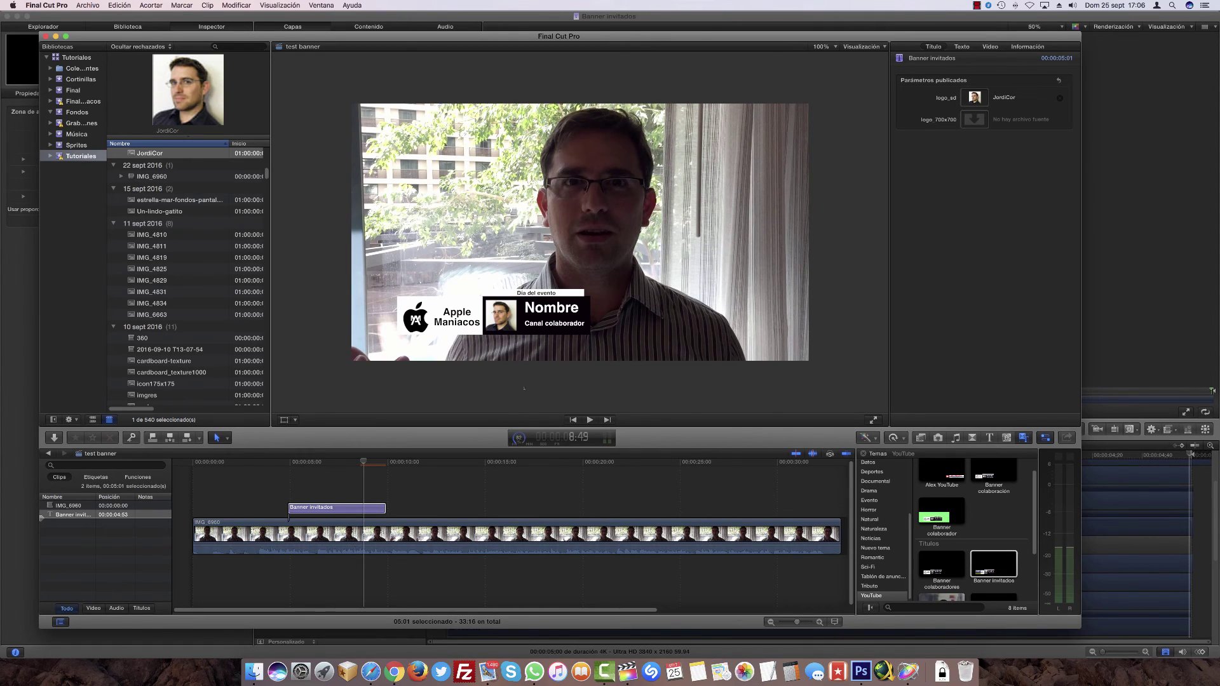
Replace the Nombre text with the guest's name and enlarge the 'San Bruno, California' line, removing a stray D
{"action": "double_click", "coordinate": [552, 308]}
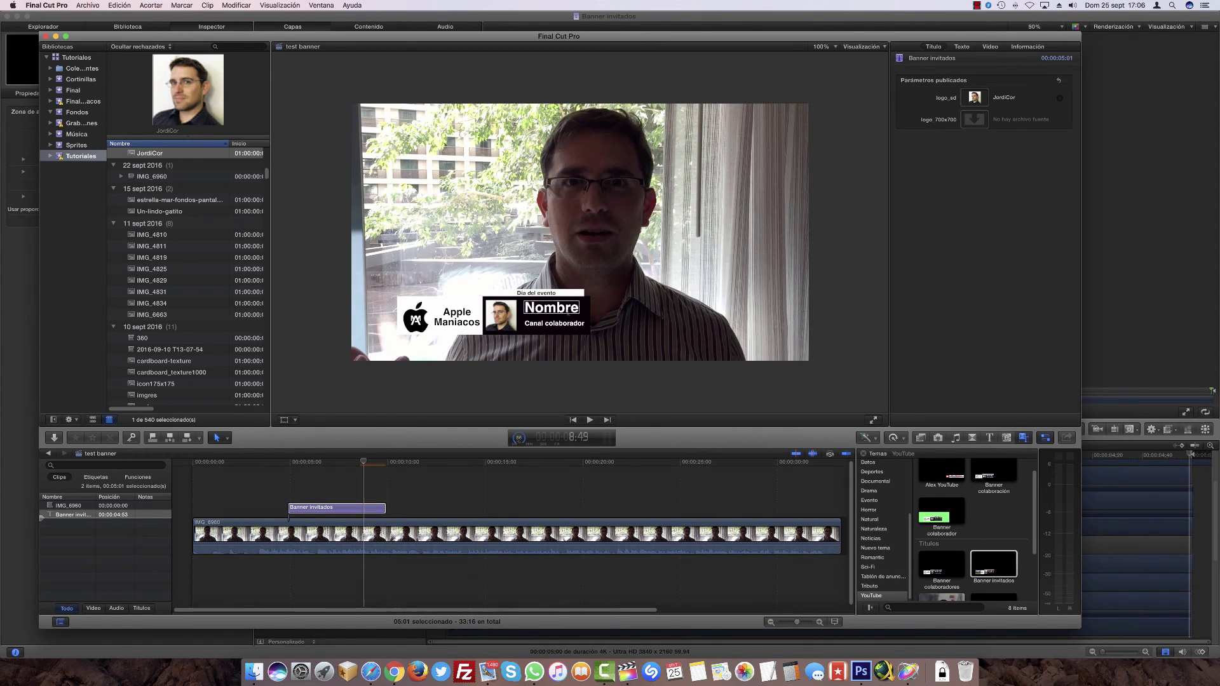
{"action": "double_click", "coordinate": [525, 312]}
{"action": "type", "text": "DSan Bruno, Califor"}
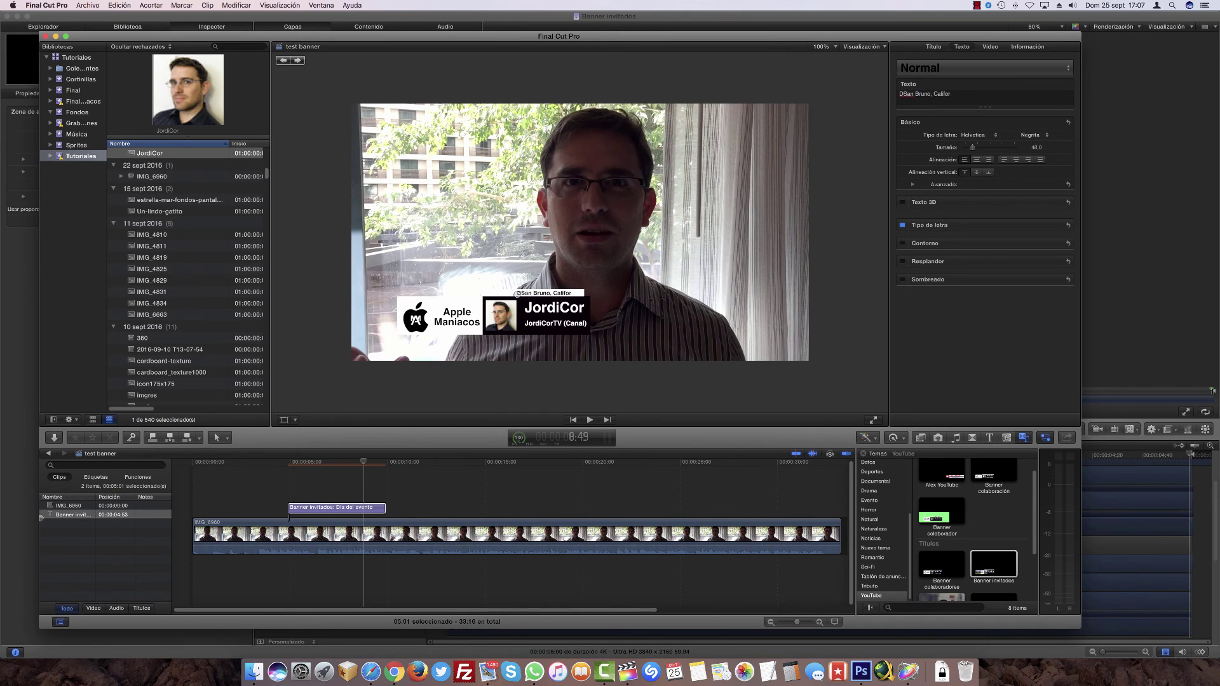
{"action": "type", "text": "nia"}
{"action": "left_click", "coordinate": [219, 438]}
{"action": "left_click", "coordinate": [241, 440]}
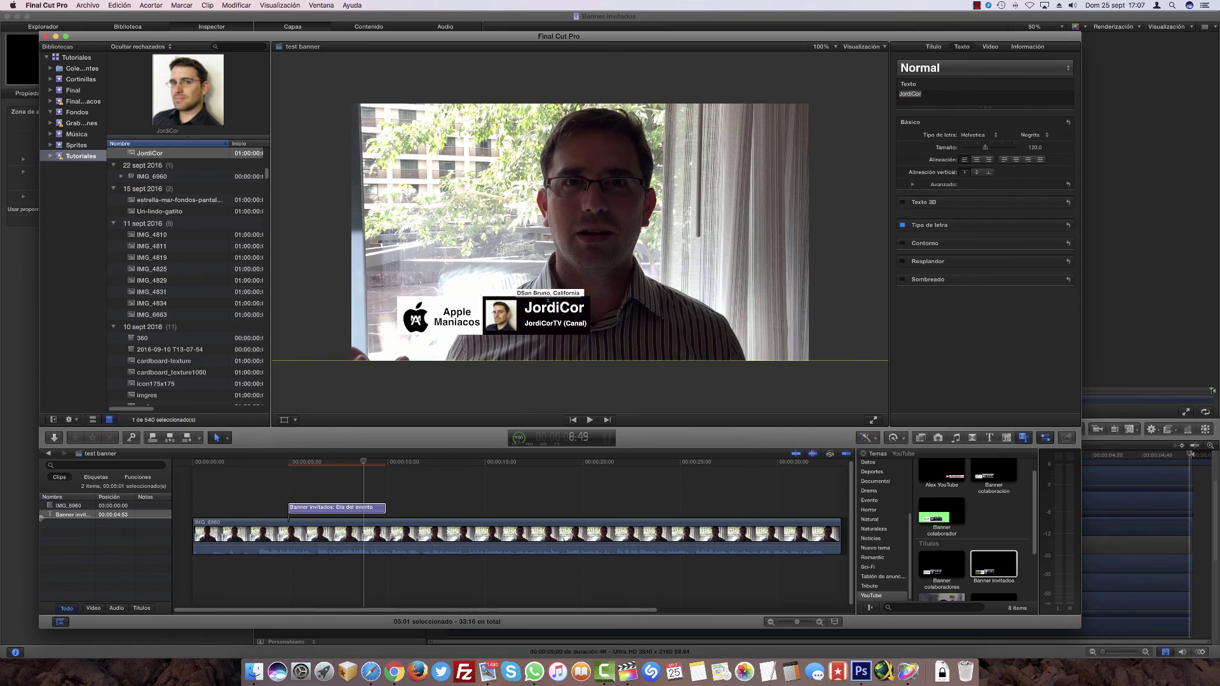
{"action": "left_click_drag", "start_coordinate": [970, 147], "coordinate": [972, 147]}
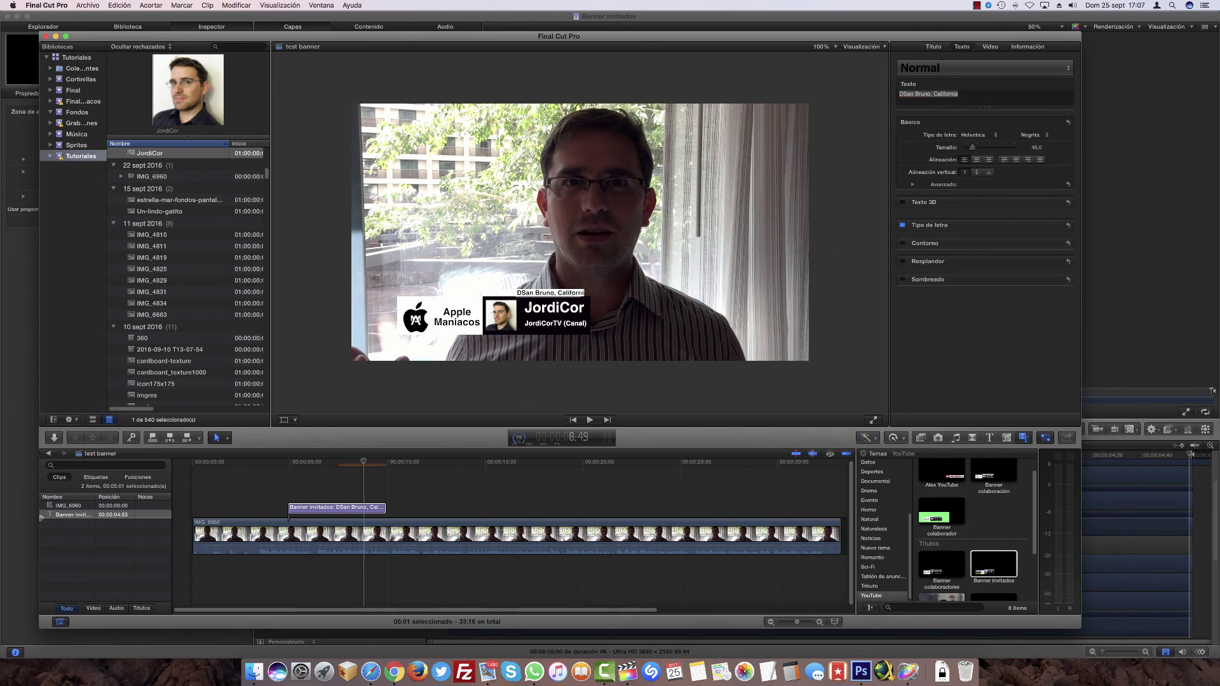
{"action": "key", "text": "BackSpace"}
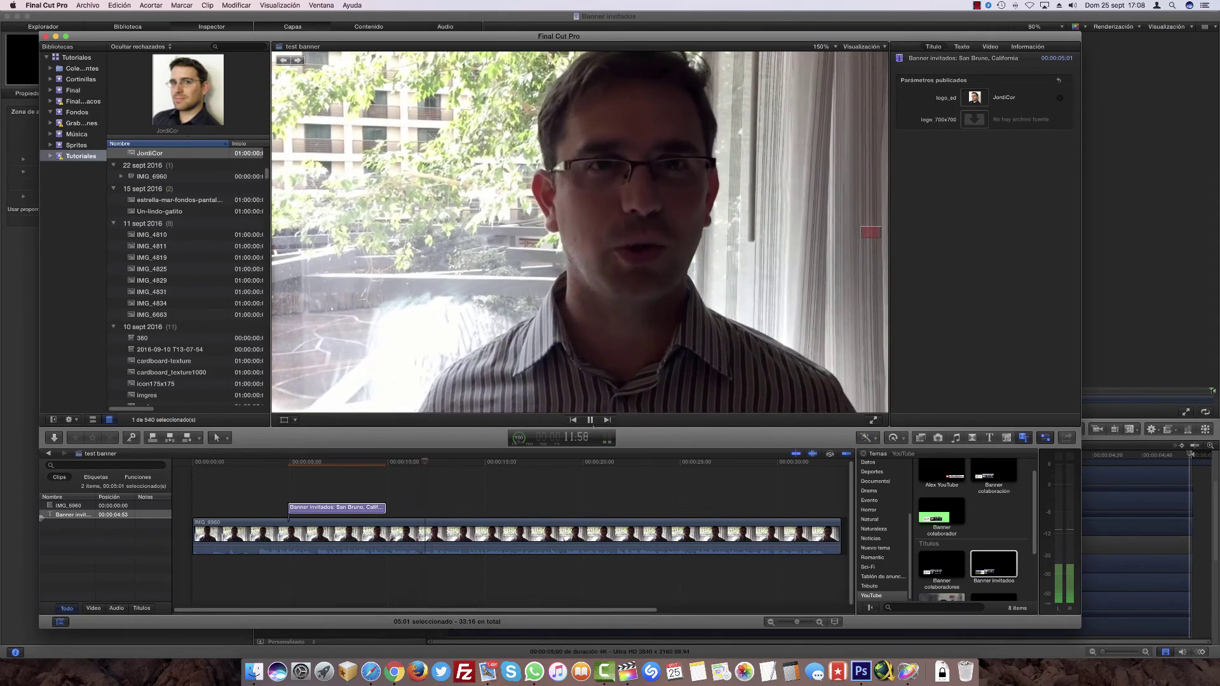
Move the banner title right and down in the interview frame and confirm the position
{"action": "left_click", "coordinate": [590, 420]}
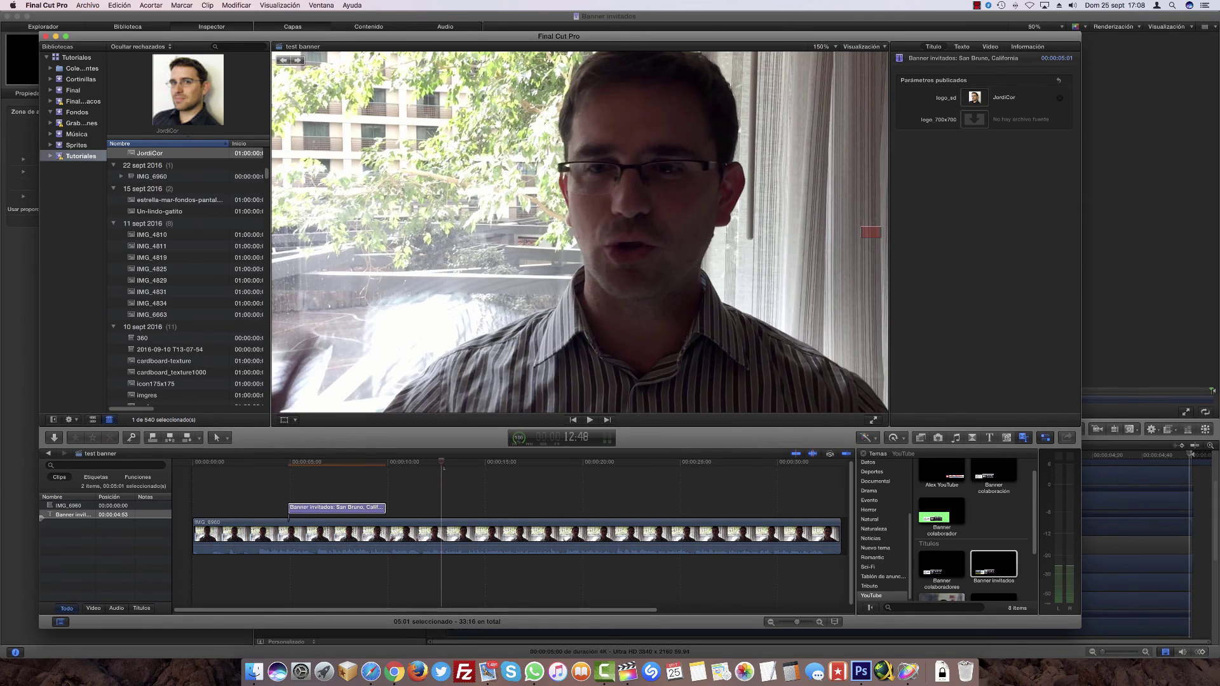
{"action": "left_click", "coordinate": [342, 507]}
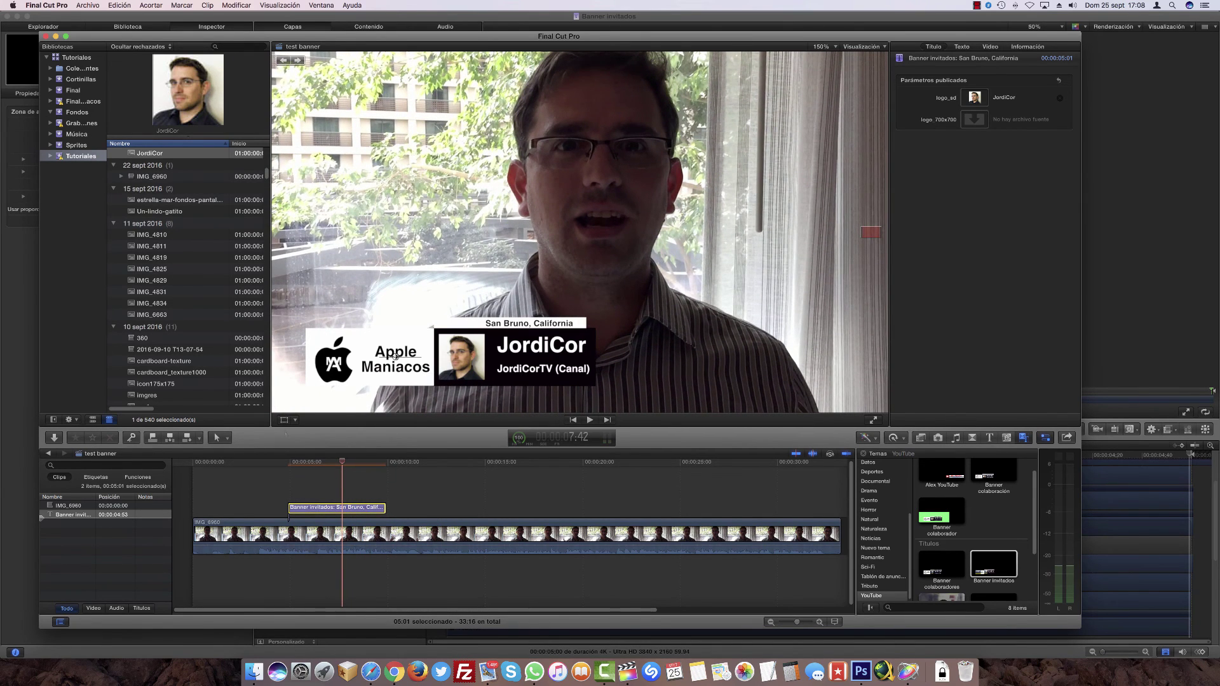
{"action": "left_click_drag", "start_coordinate": [395, 356], "coordinate": [651, 366]}
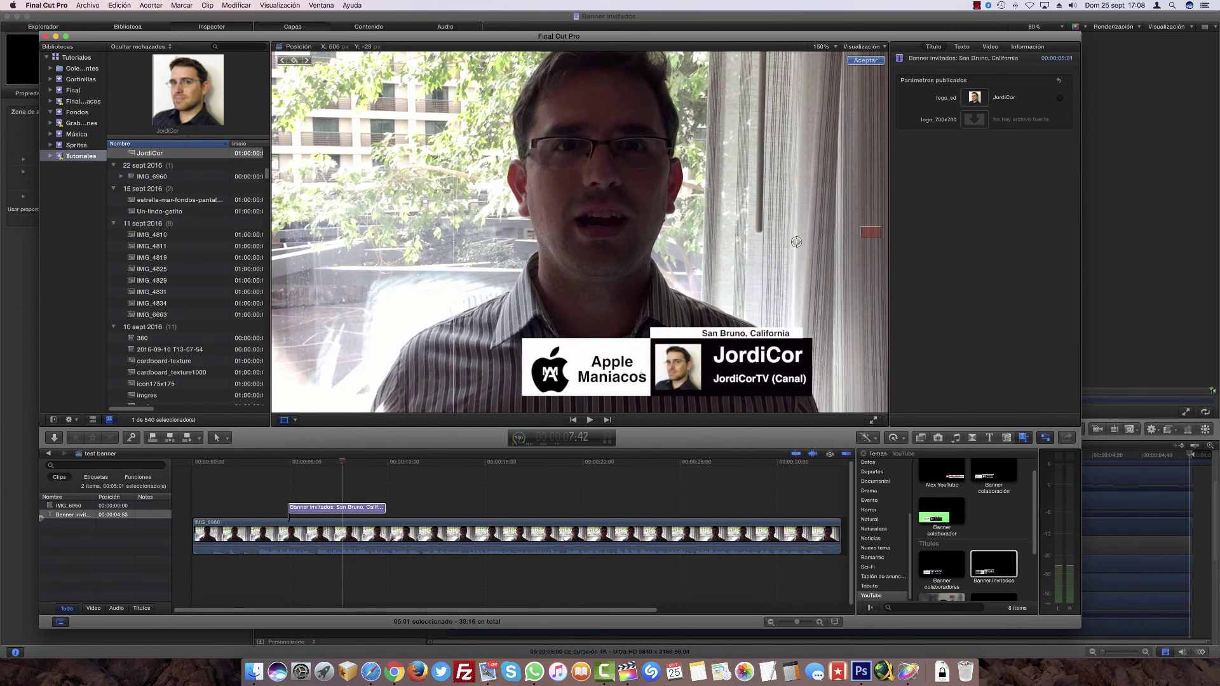
{"action": "left_click_drag", "start_coordinate": [835, 242], "coordinate": [735, 248]}
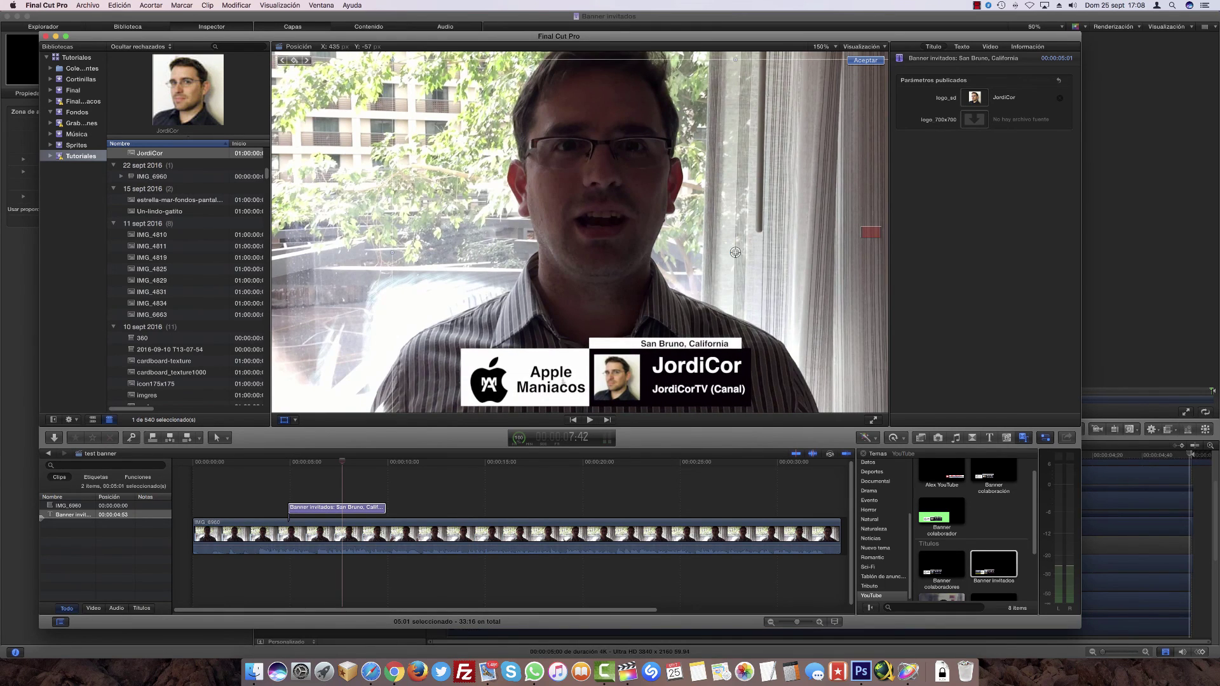
{"action": "left_click", "coordinate": [864, 61]}
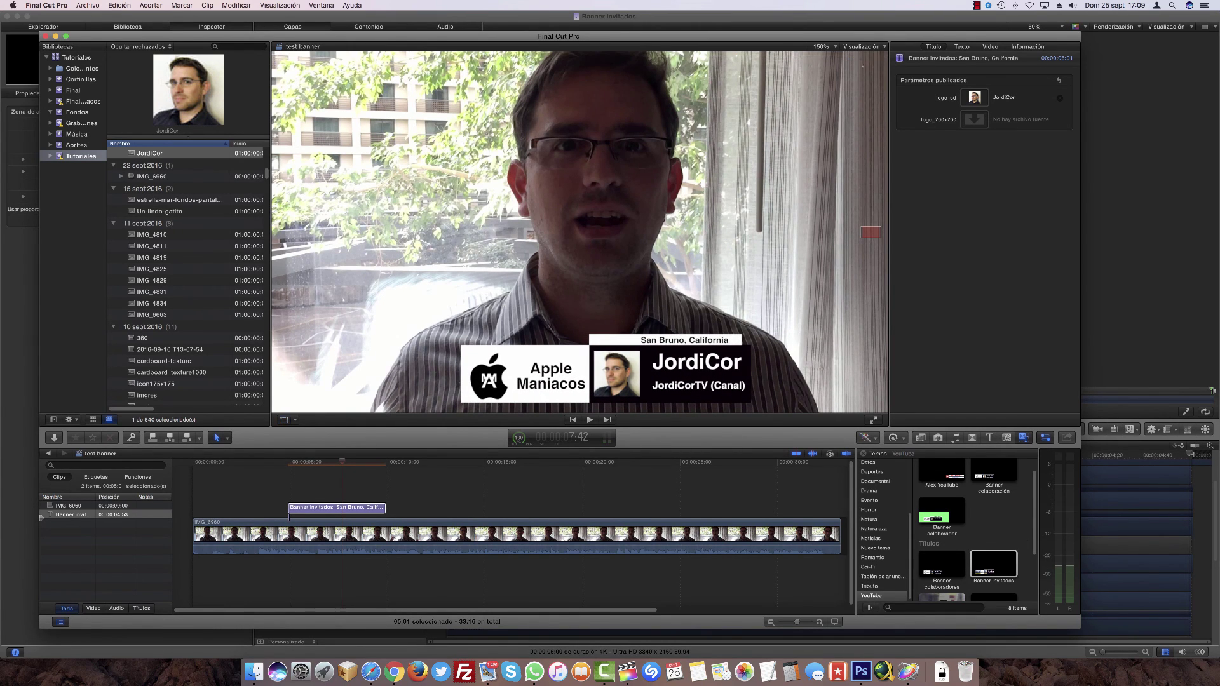
Set the viewer zoom to 100% and play the interview with the banner
{"action": "left_click", "coordinate": [822, 46]}
{"action": "left_click", "coordinate": [826, 93]}
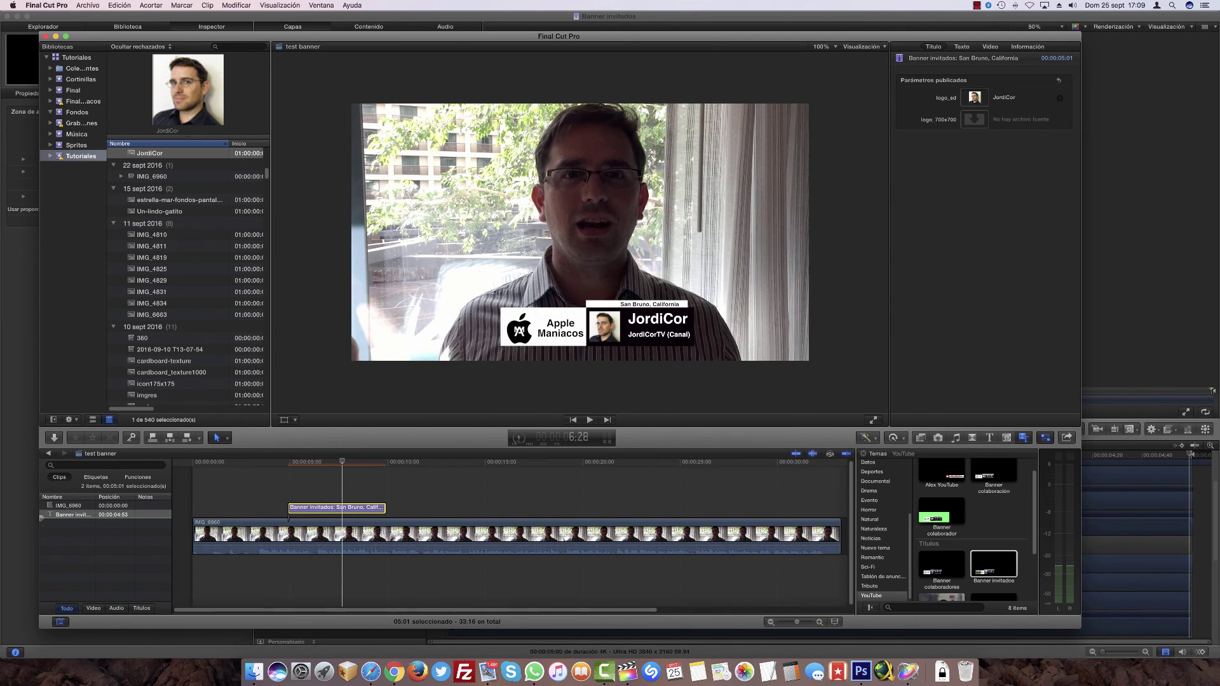
{"action": "key", "text": "space"}
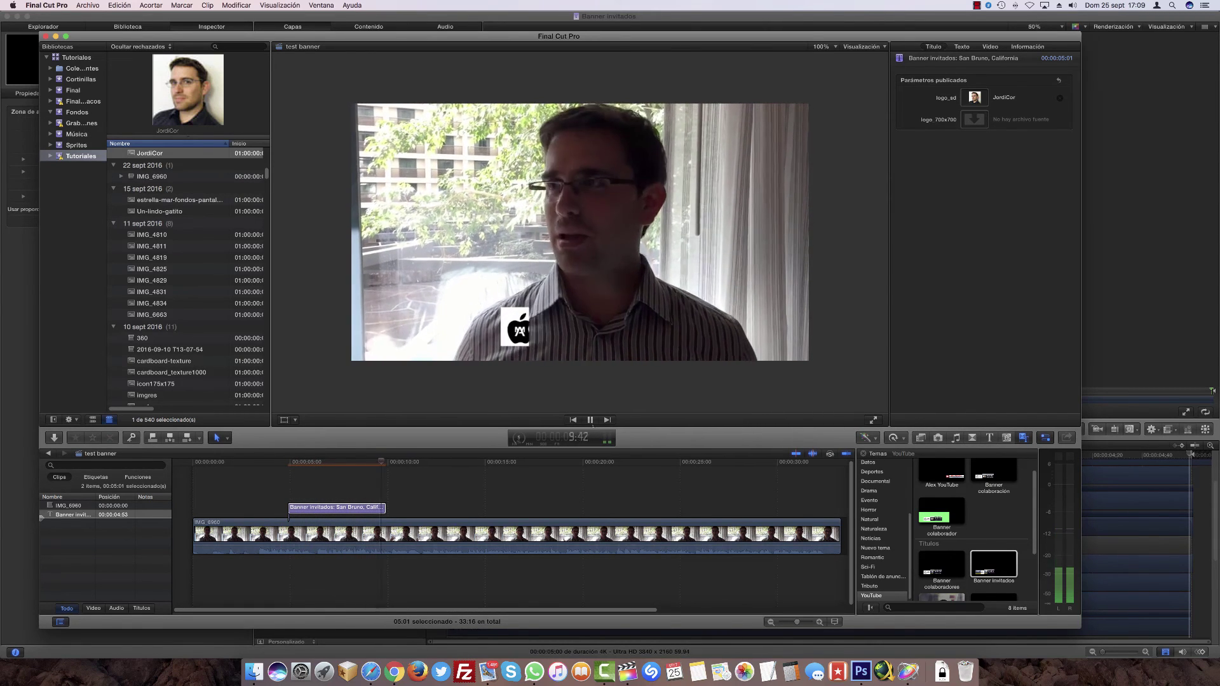
{"action": "key", "text": "space"}
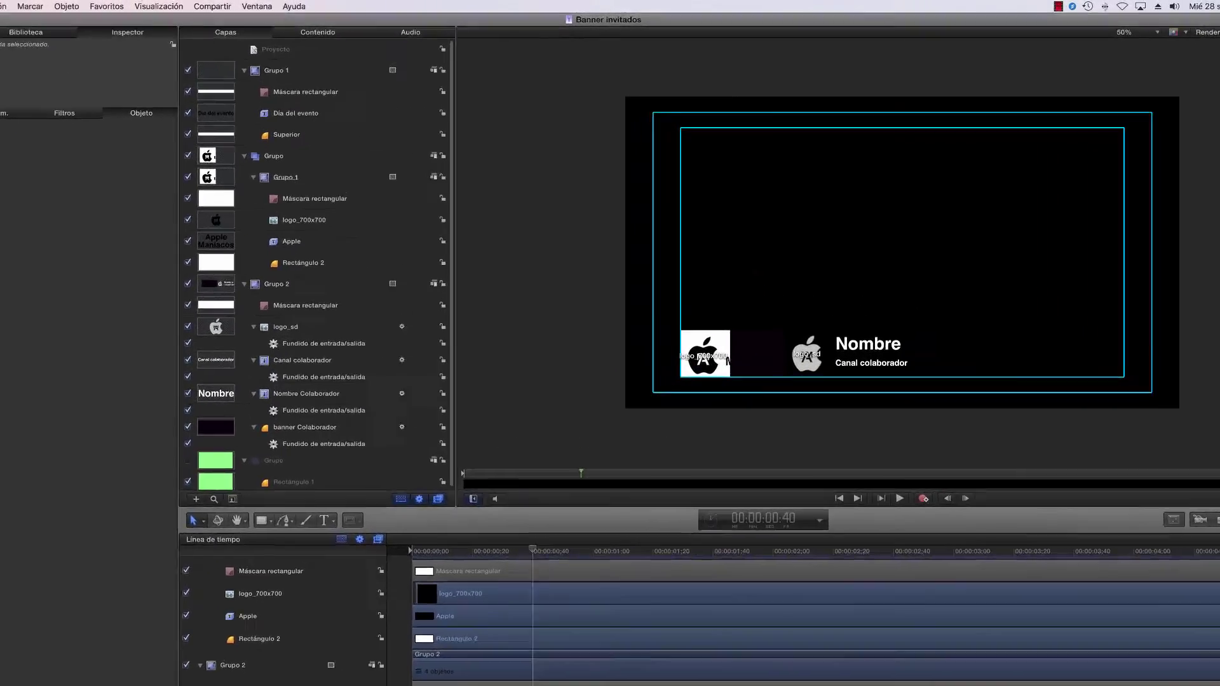
Check the Exportar vídeo format is Apple ProRes 4444, then close without exporting
{"action": "left_click", "coordinate": [281, 6]}
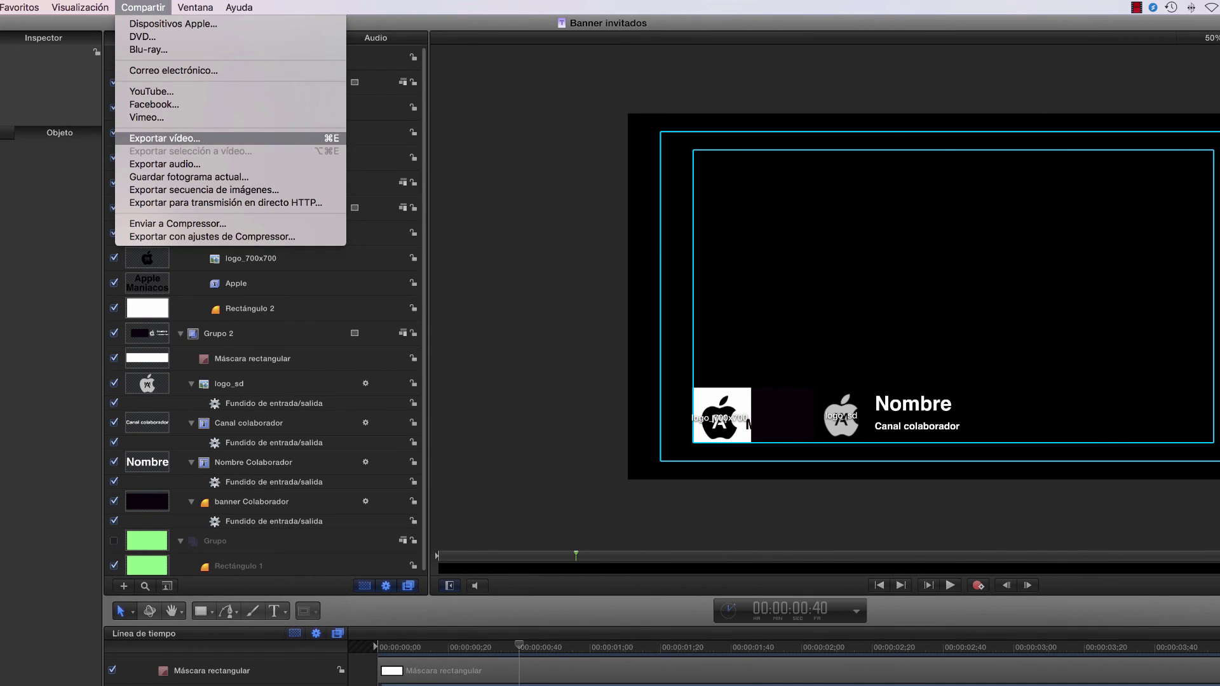
{"action": "left_click", "coordinate": [164, 138]}
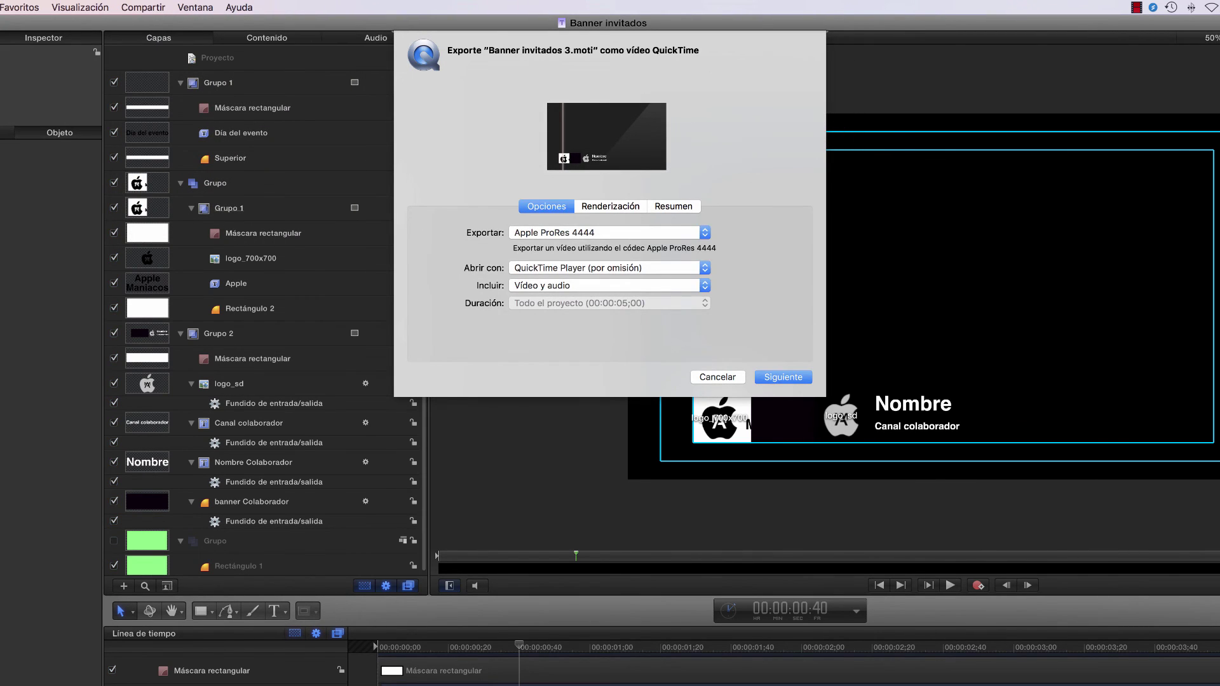
{"action": "left_click", "coordinate": [604, 233]}
{"action": "key", "text": "Escape"}
{"action": "key", "text": "Escape"}
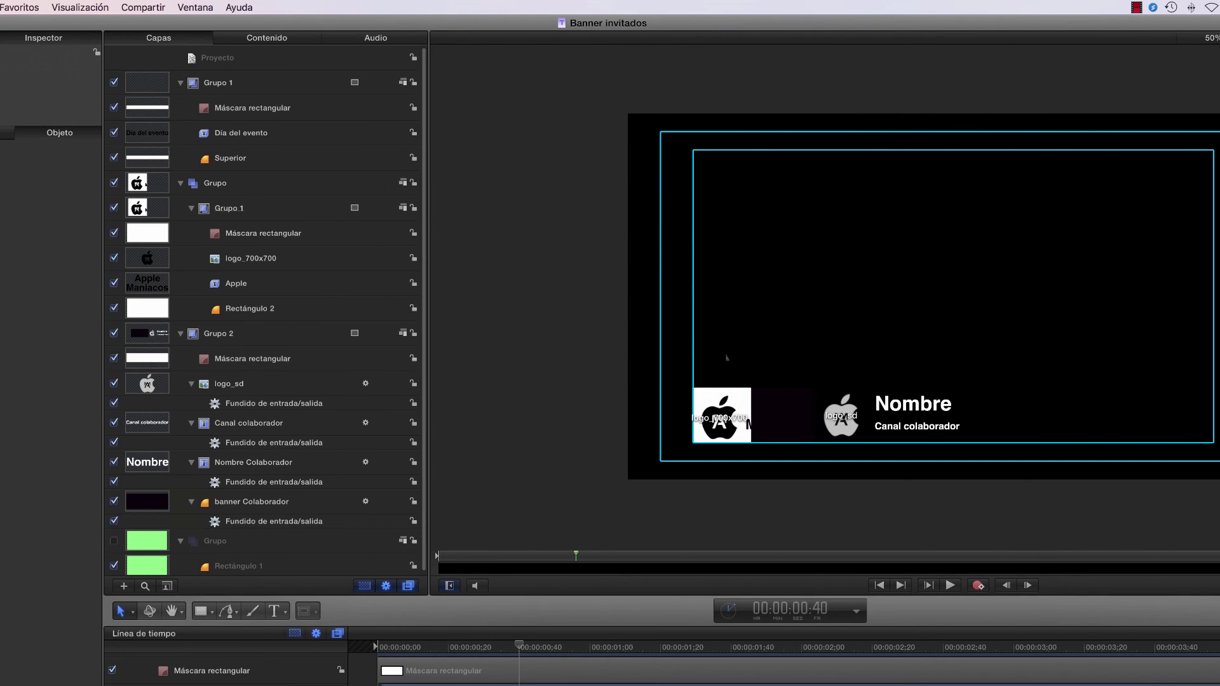